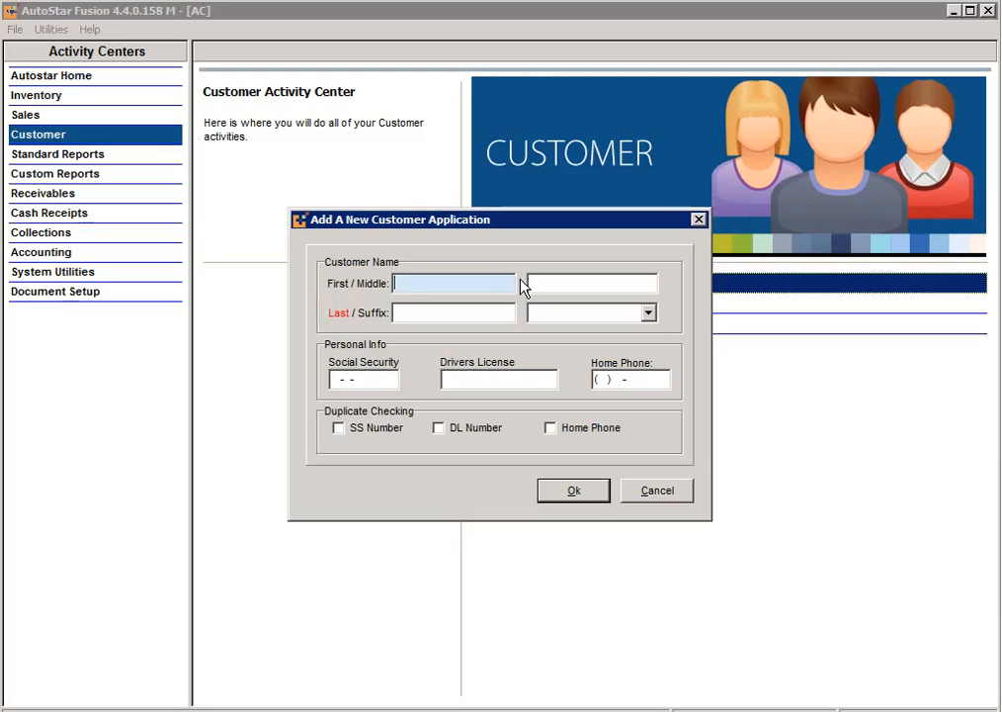
# Step: Enter the applicant's first and last name in the new customer application
pyautogui.press('Tab')
pyautogui.press('Tab')
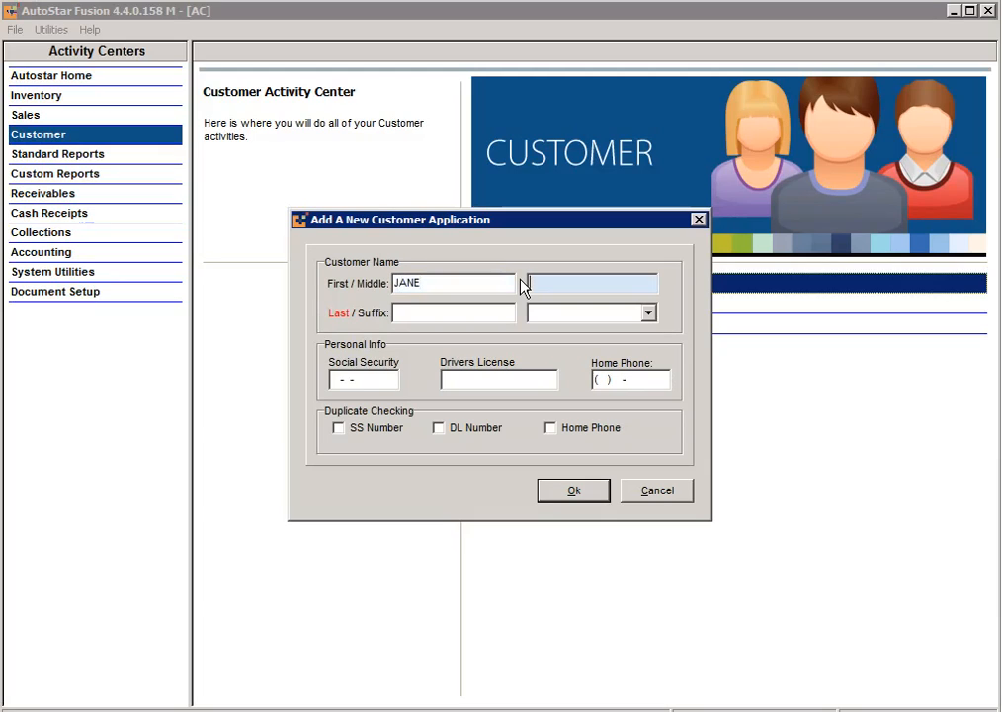
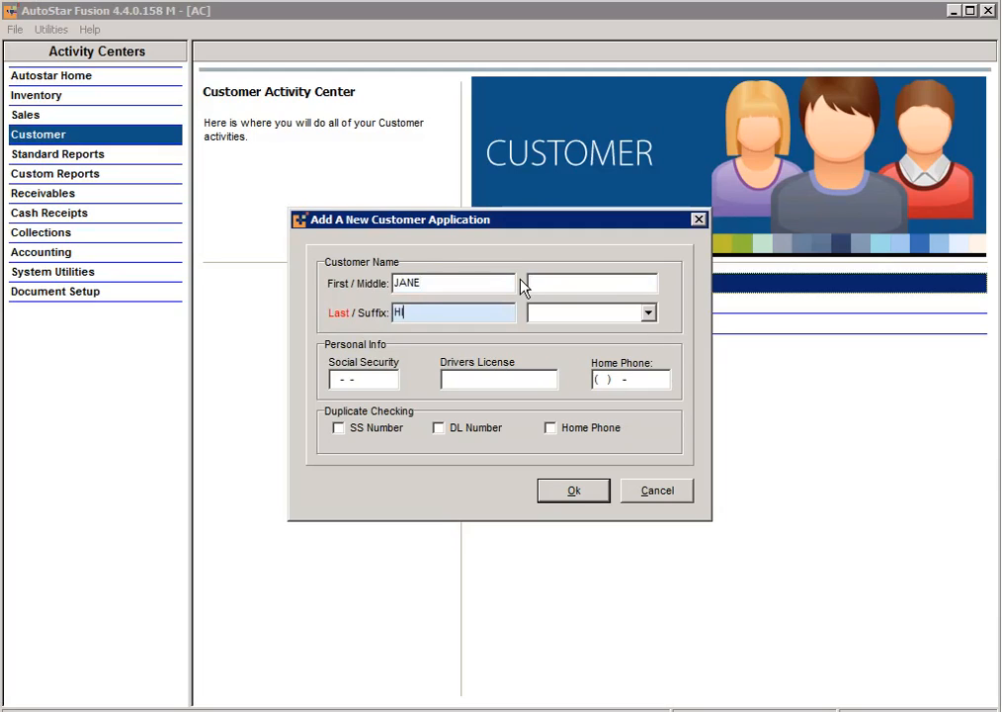
# Step: Enter the applicant's social security number, driver's license number and home phone
pyautogui.press('Tab')
pyautogui.press('Tab')
pyautogui.press('Tab')
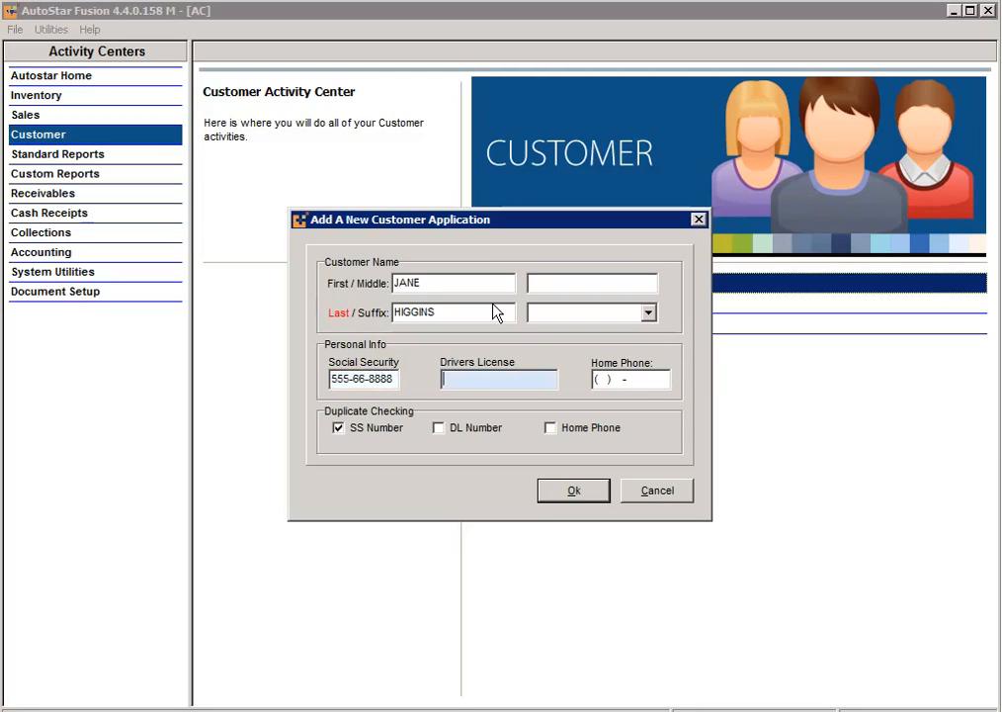
pyautogui.press('Tab')
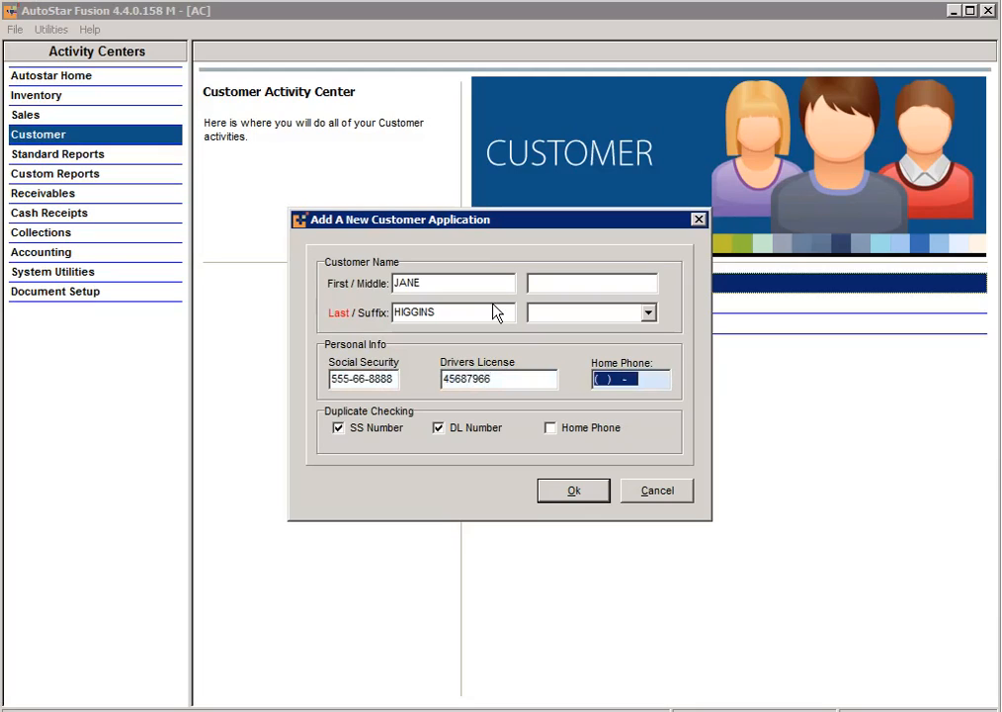
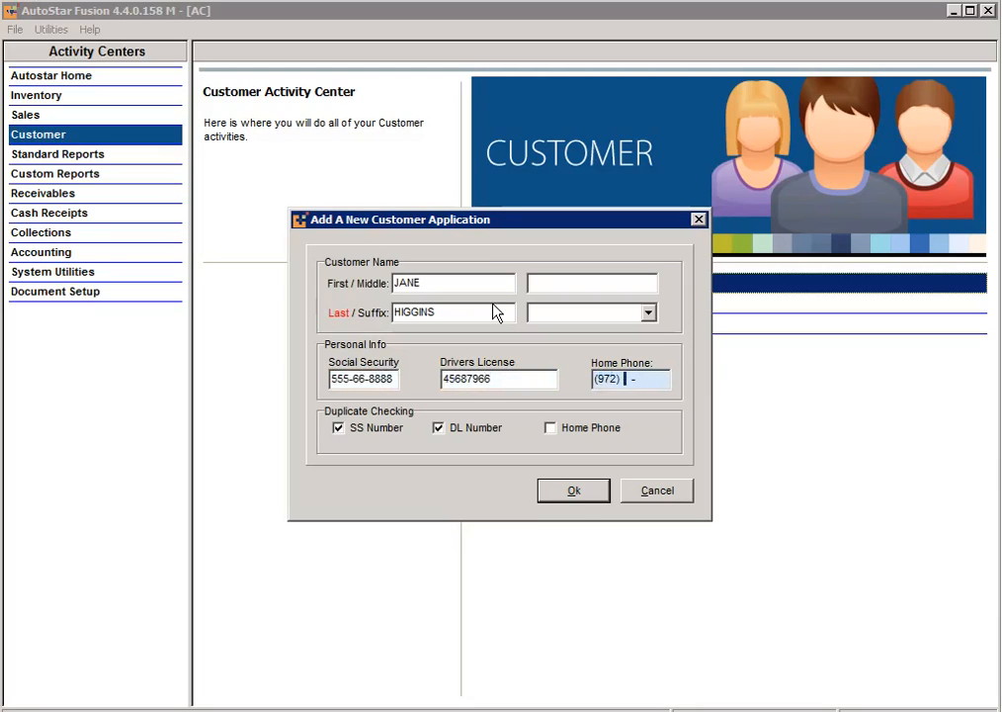
# Step: Create the application, set DL State to TX - TEXAS and enter the applicant's date of birth
pyautogui.click(589, 491)
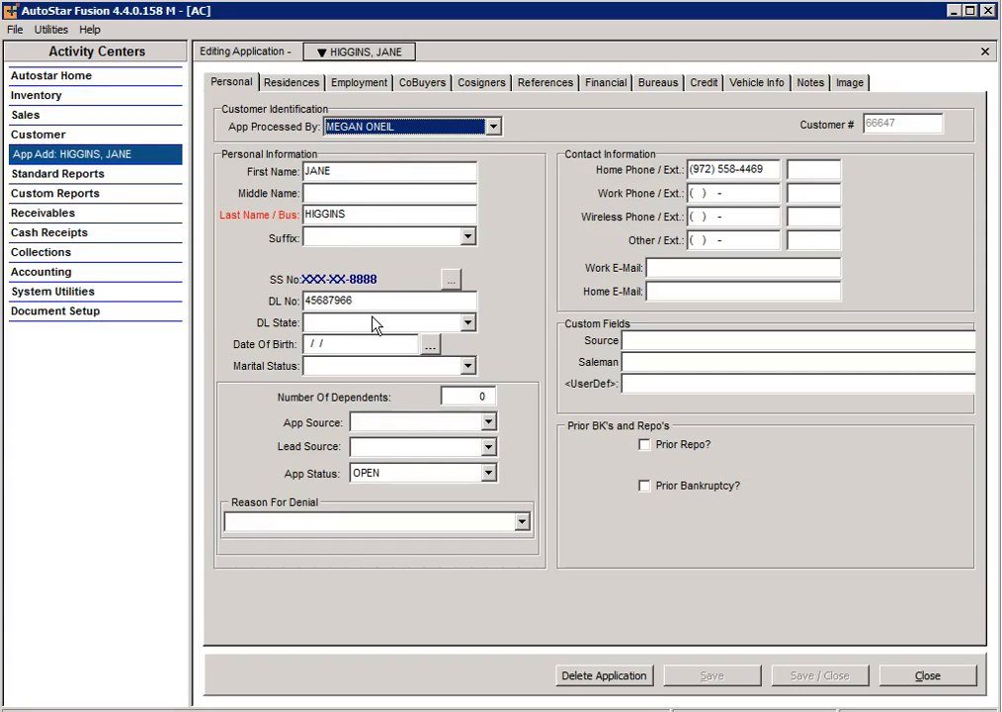
pyautogui.click(469, 323)
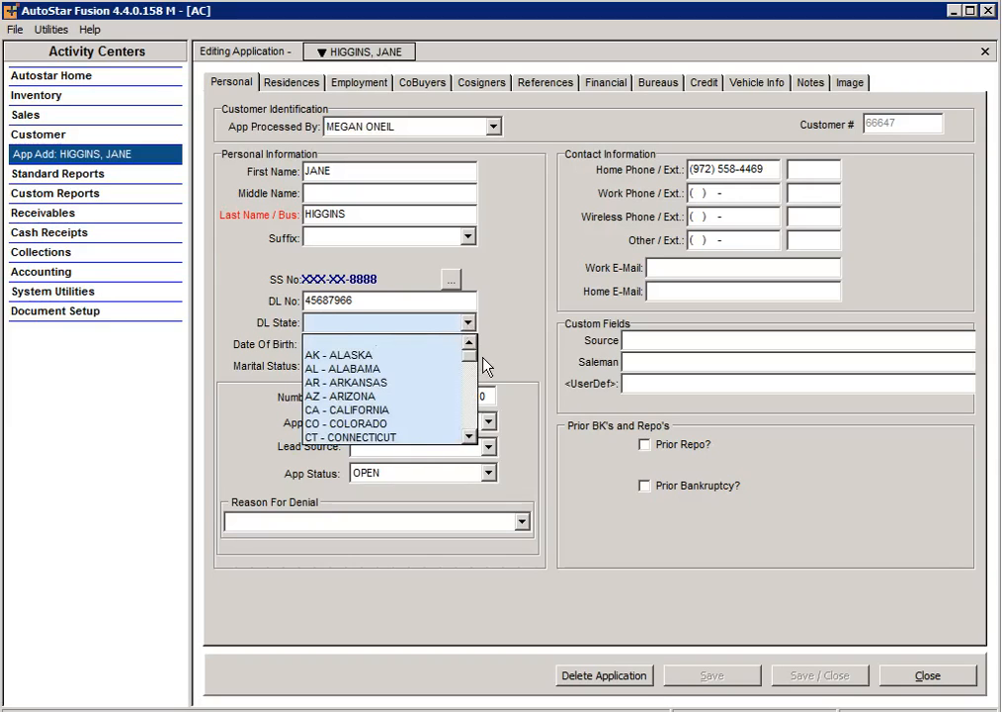
pyautogui.scroll(-13, 470, 364)
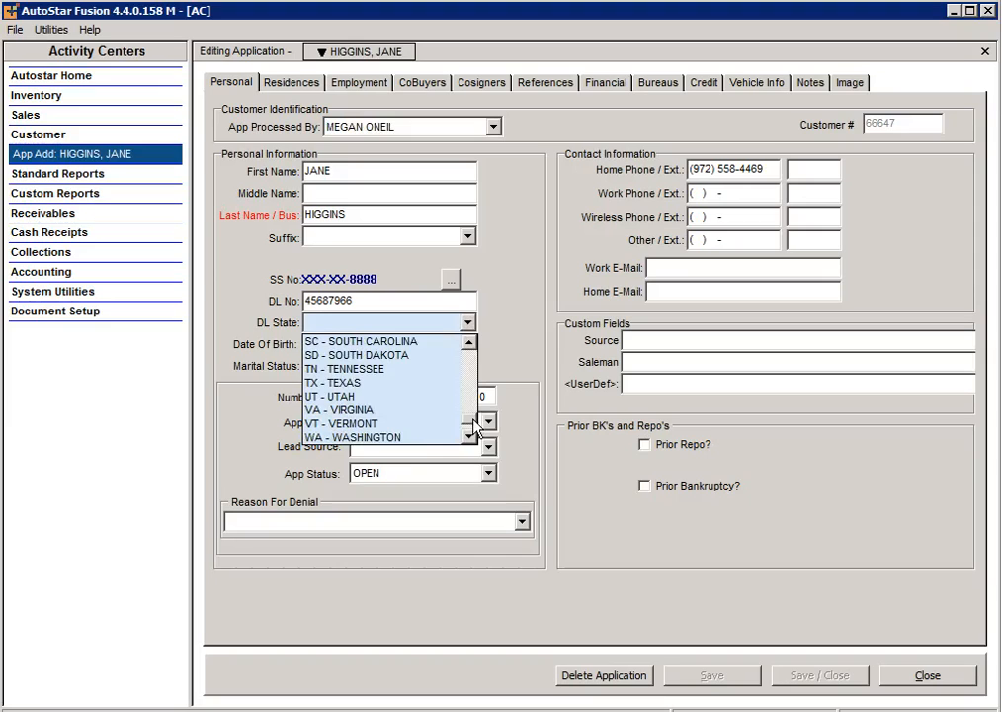
pyautogui.click(338, 383)
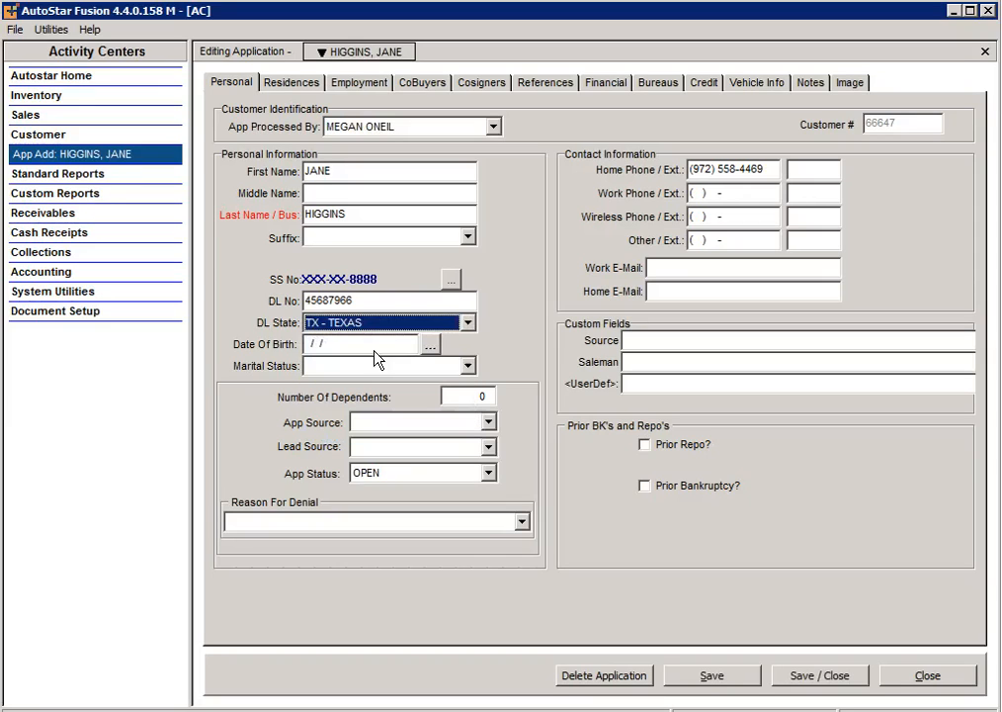
pyautogui.click(306, 344)
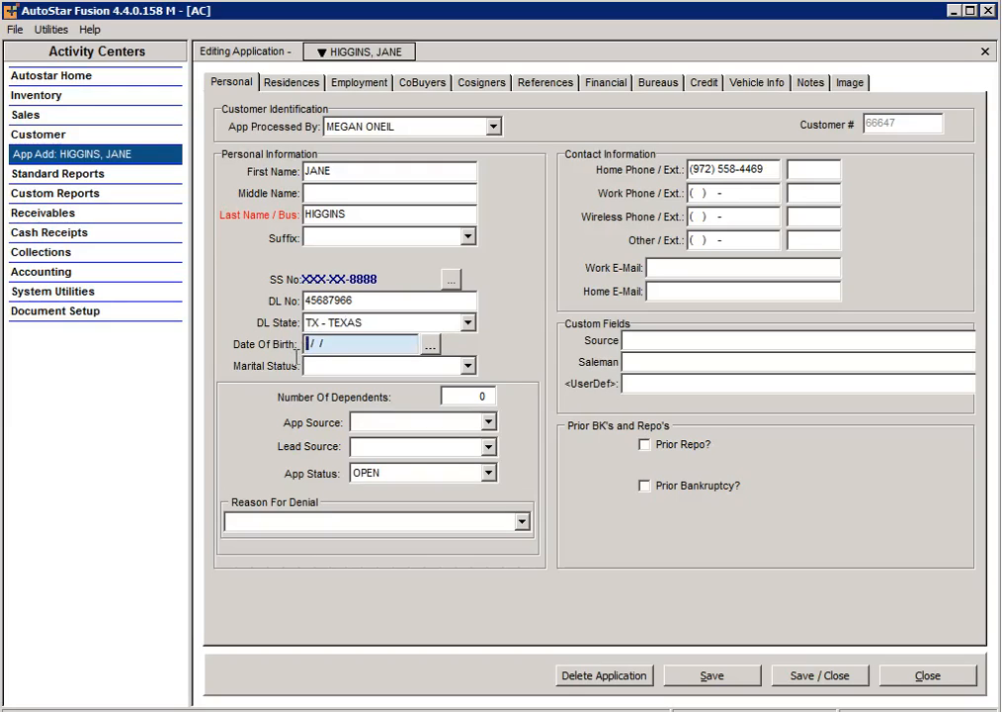
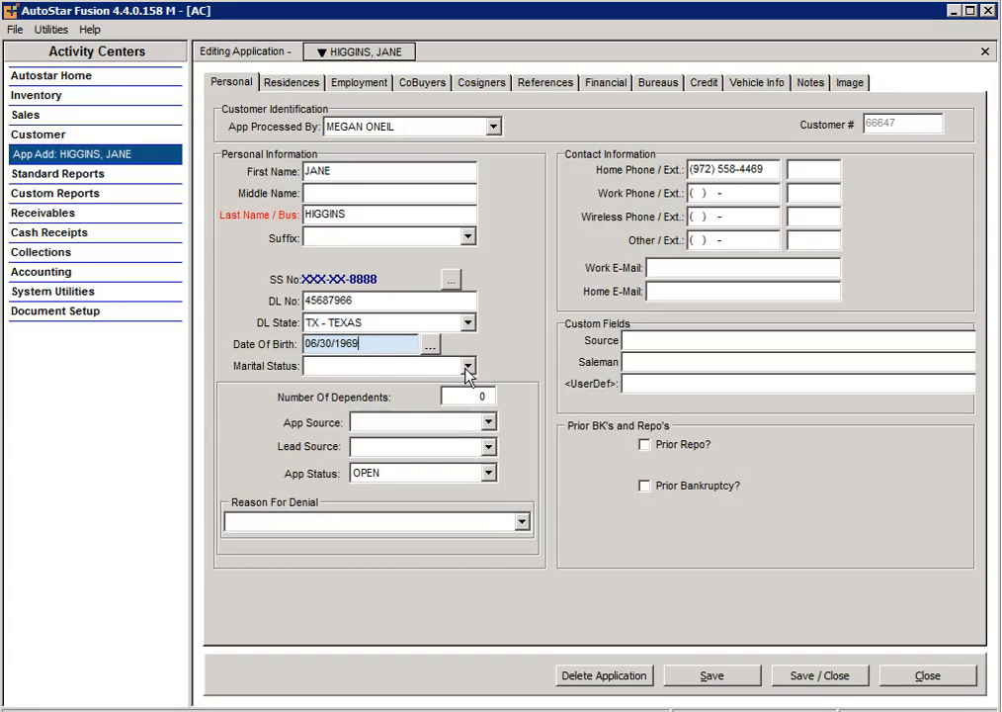
# Step: Set App Source to INTERNET and Lead Source to WEBSITE, keeping App Status OPEN
pyautogui.click(487, 422)
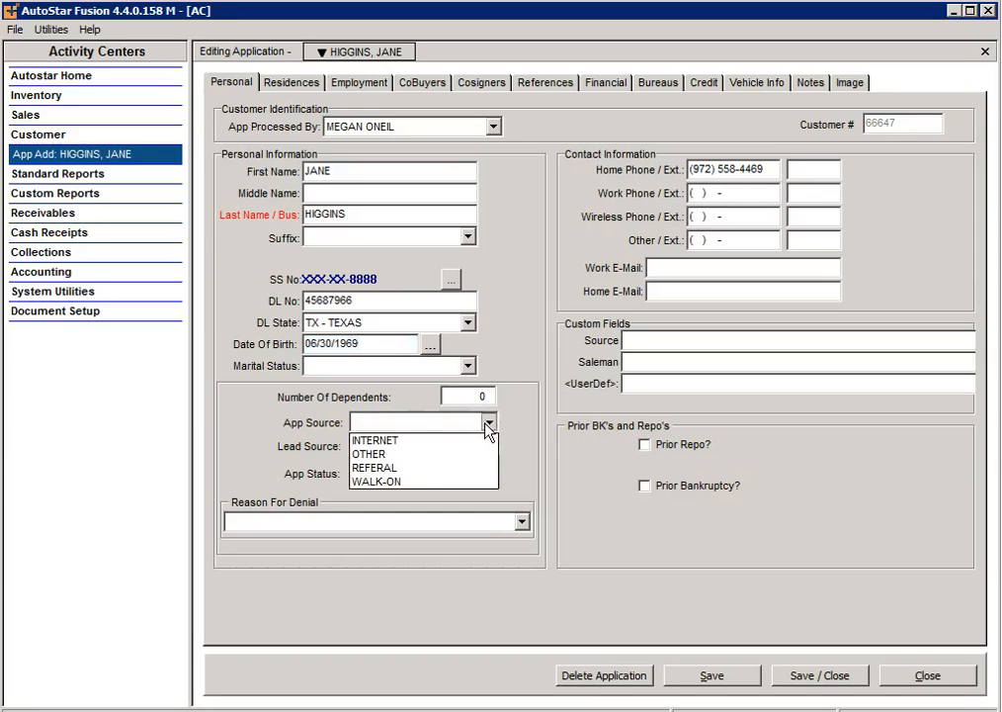
pyautogui.click(383, 441)
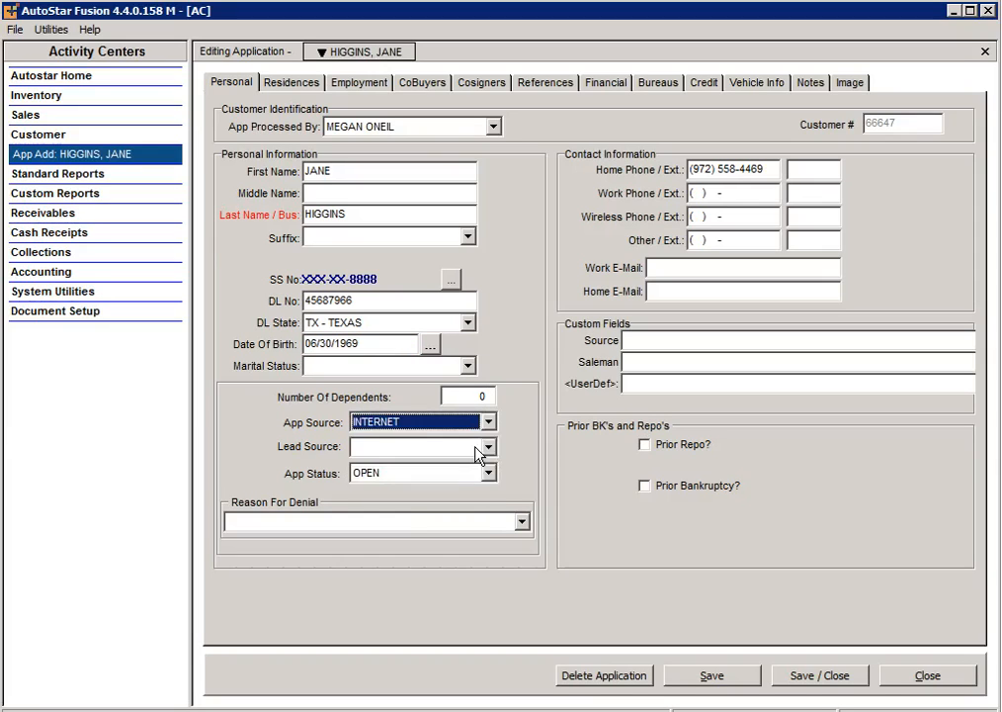
pyautogui.click(490, 446)
pyautogui.scroll(-5, 496, 581)
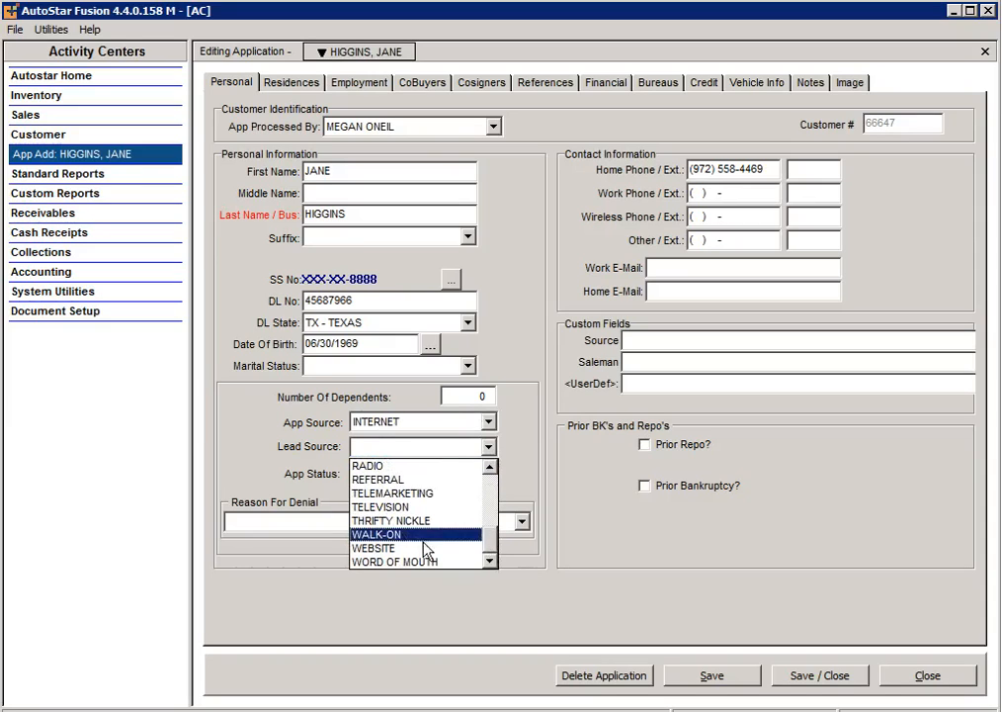
pyautogui.click(402, 549)
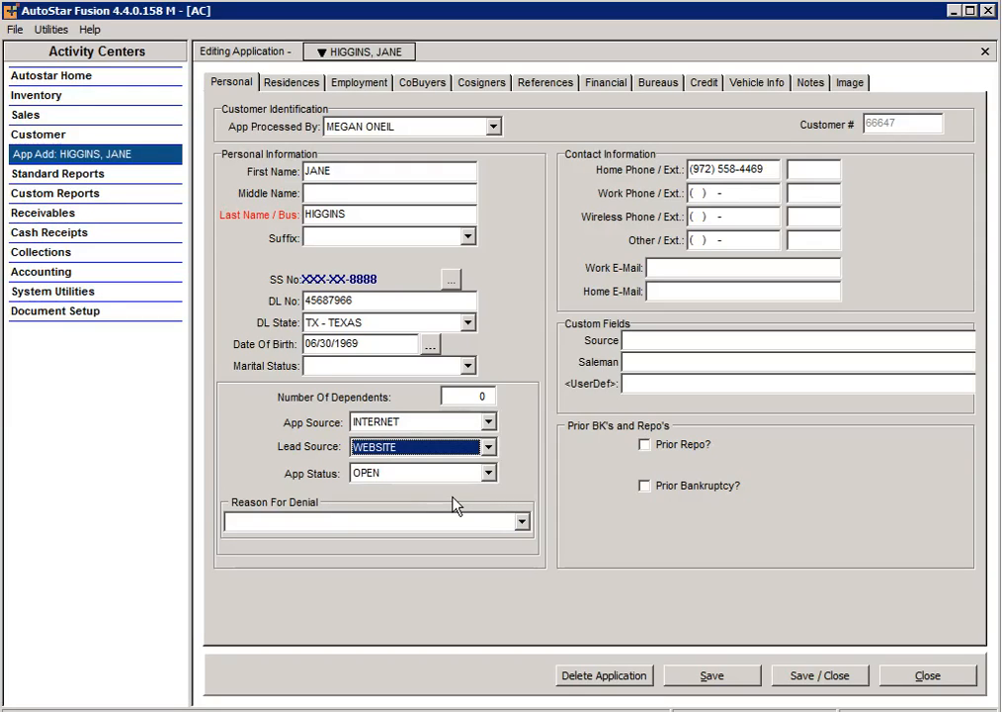
pyautogui.click(486, 478)
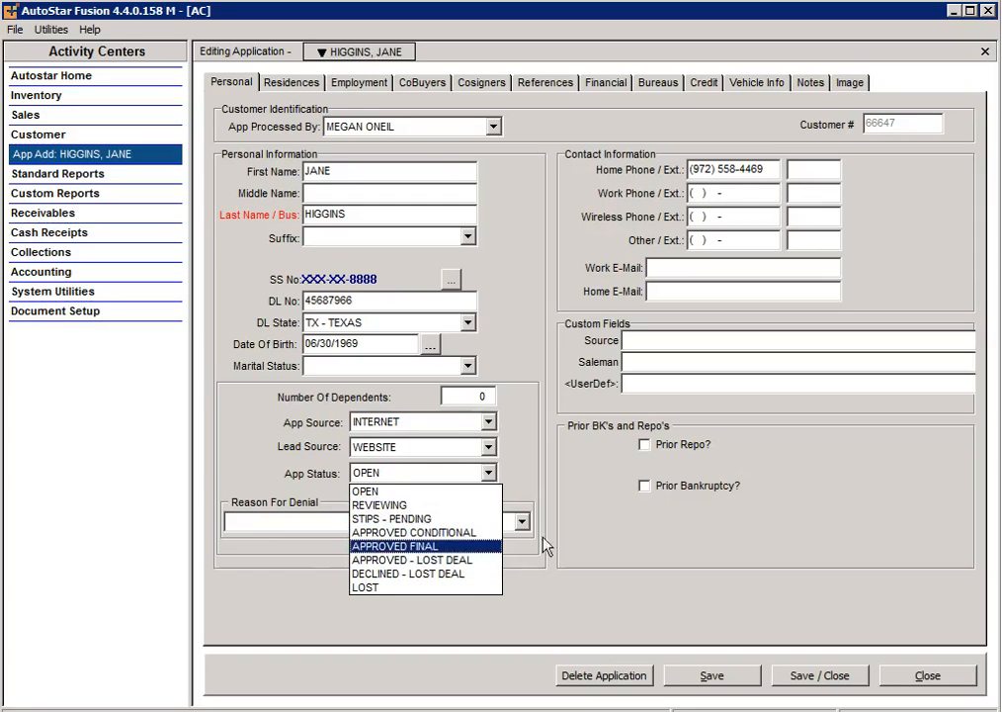
pyautogui.click(525, 475)
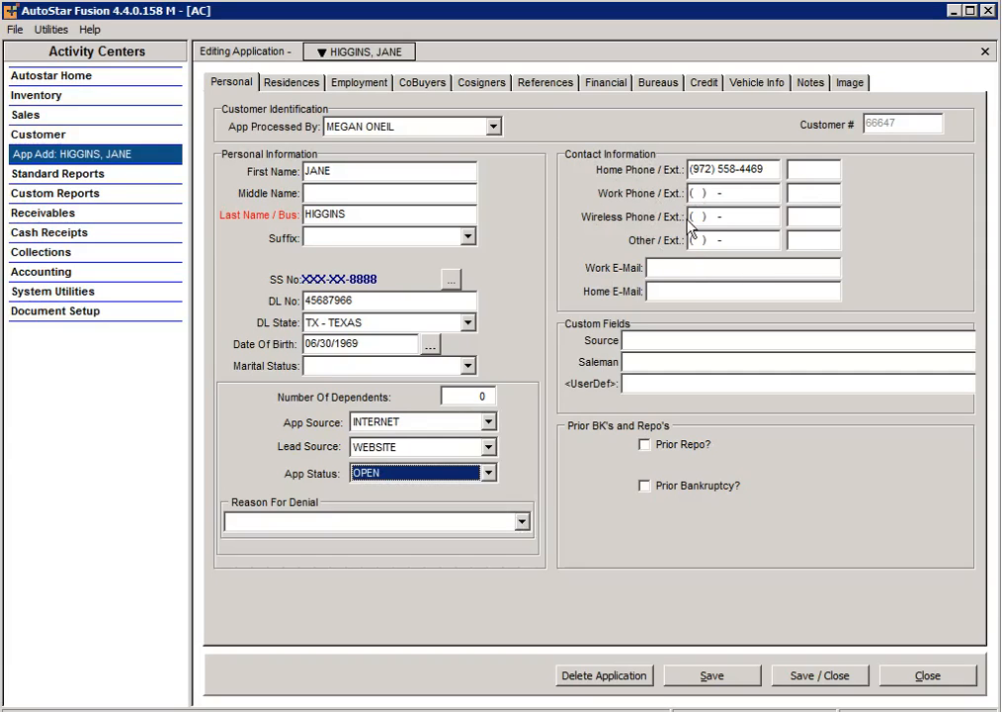
# Step: Enter the applicant's home e-mail address and go to the Residences page
pyautogui.click(658, 289)
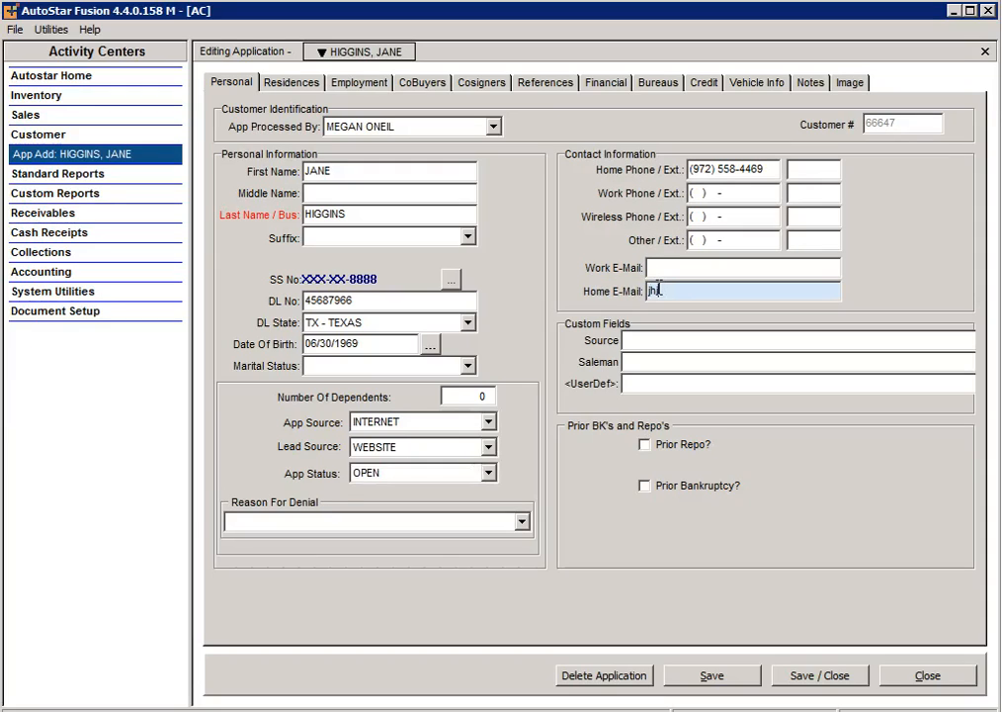
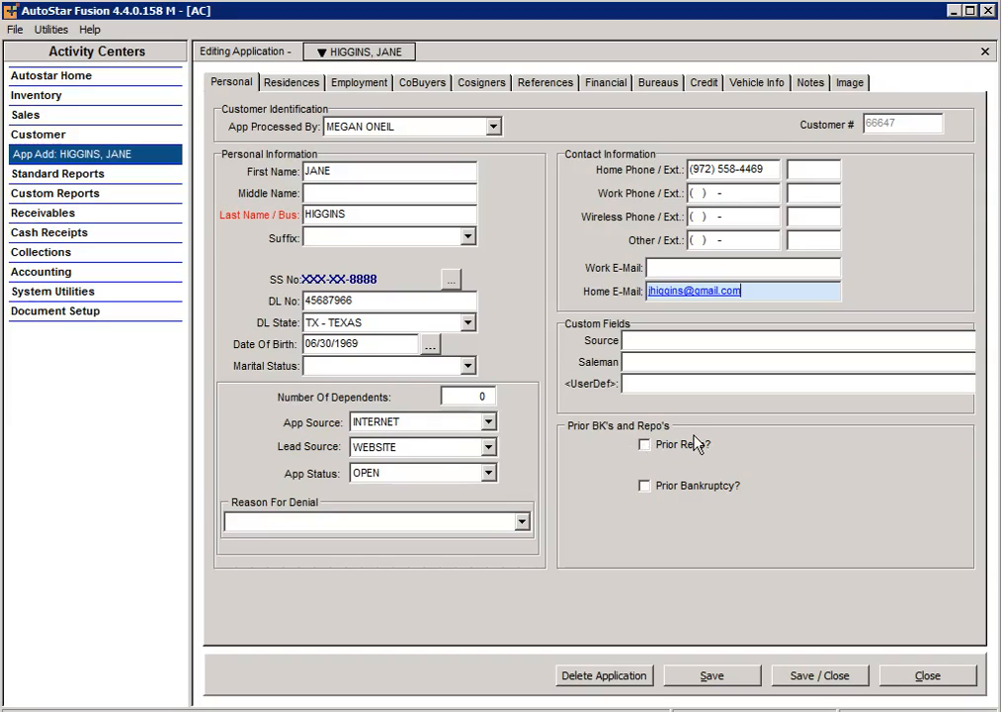
pyautogui.click(293, 83)
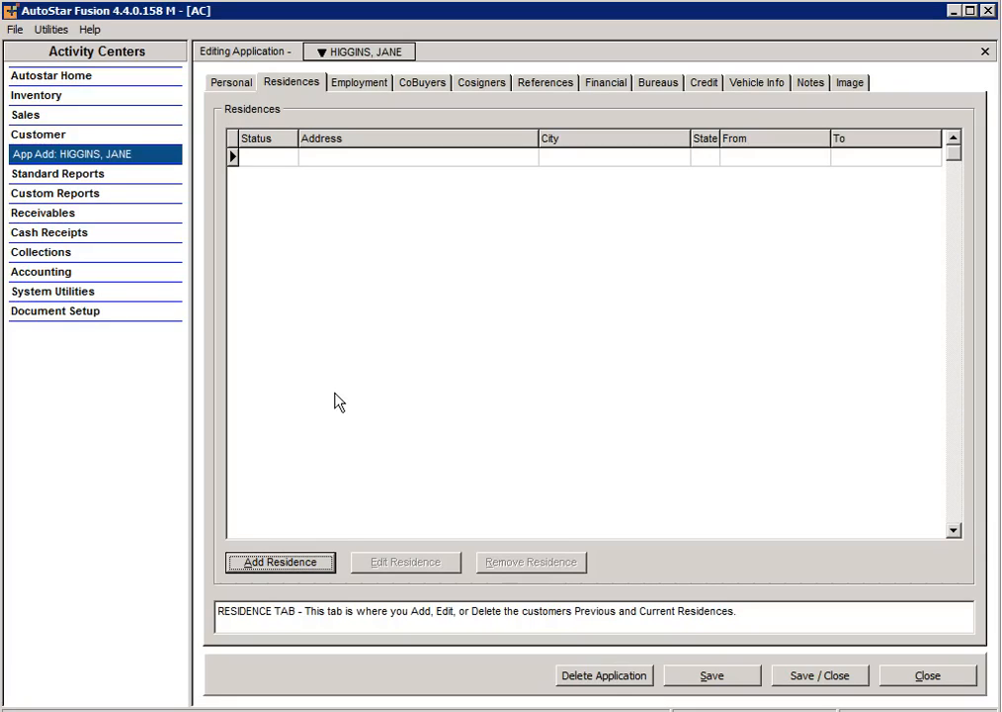
# Step: Add a new residence of type APARTMENT marked as CURRENT
pyautogui.click(278, 563)
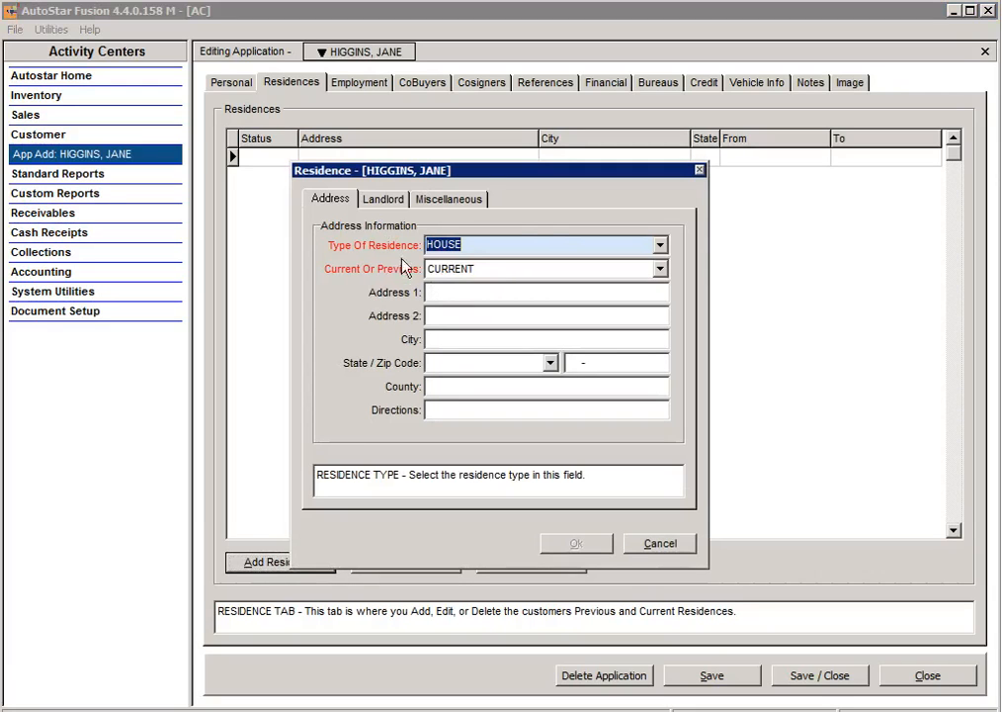
pyautogui.click(661, 246)
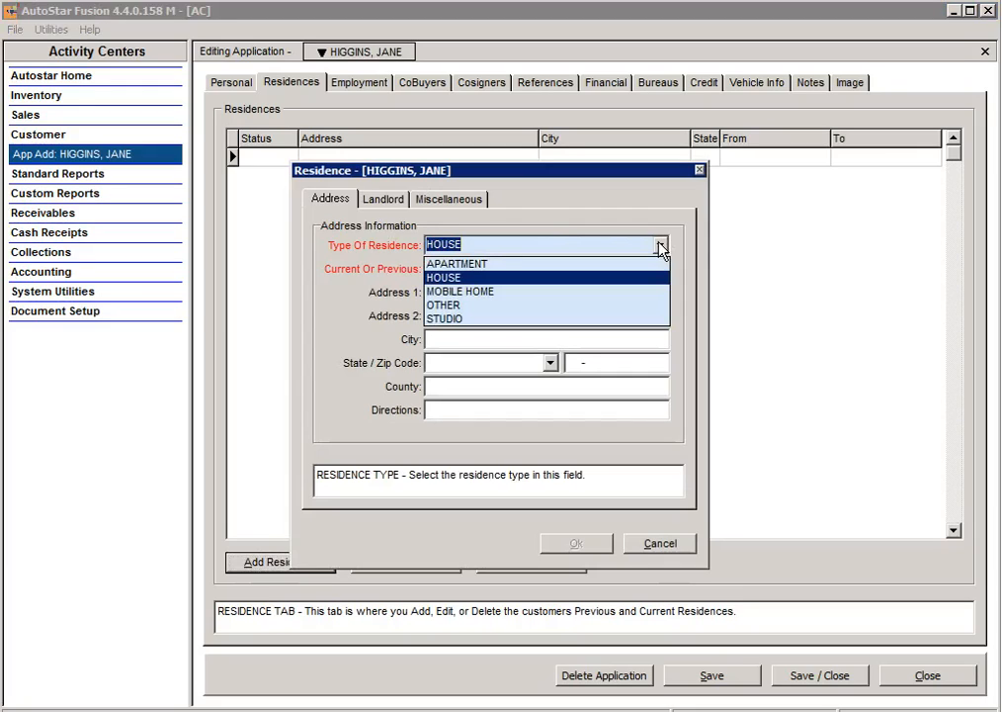
pyautogui.click(620, 264)
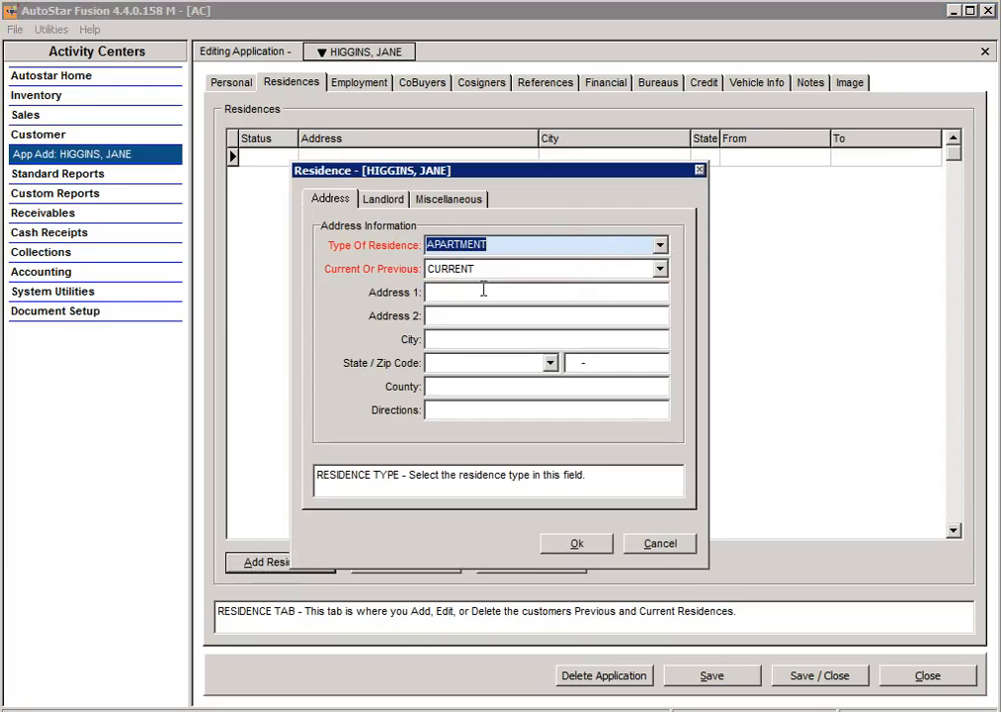
pyautogui.click(660, 272)
pyautogui.click(656, 285)
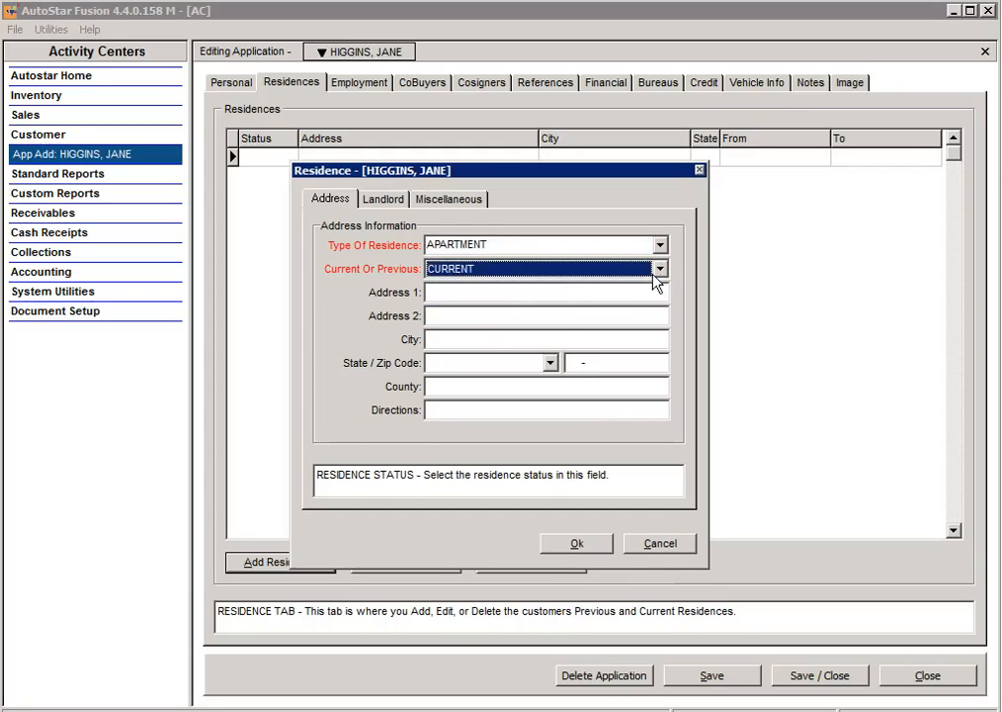
# Step: Enter the apartment's street address, unit and zip code so city, state and county fill in
pyautogui.click(507, 293)
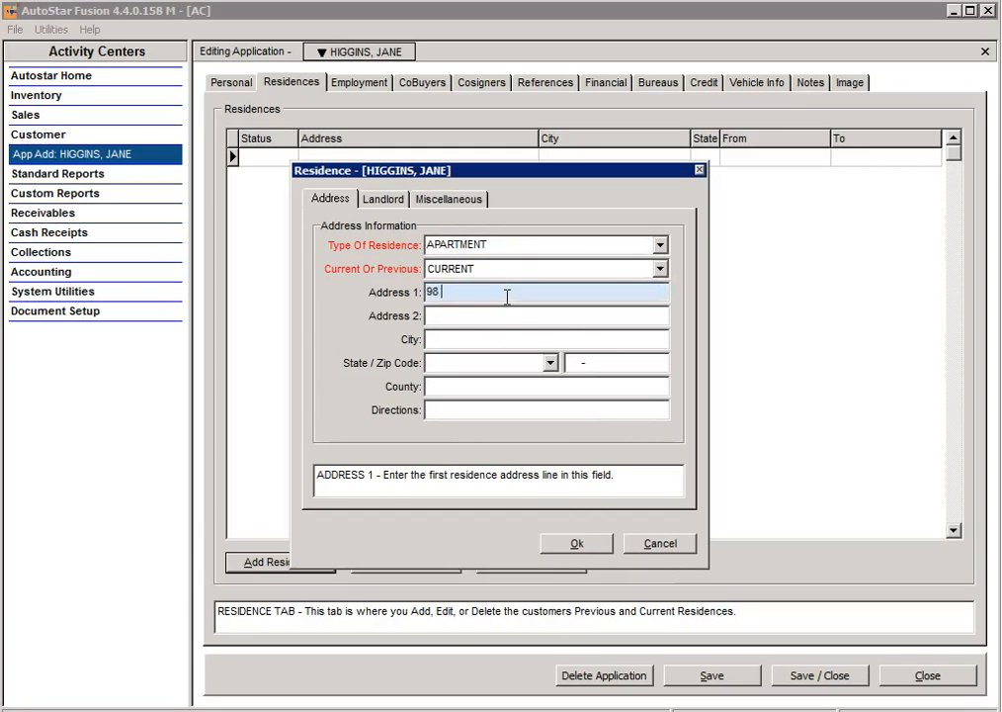
pyautogui.press('Tab')
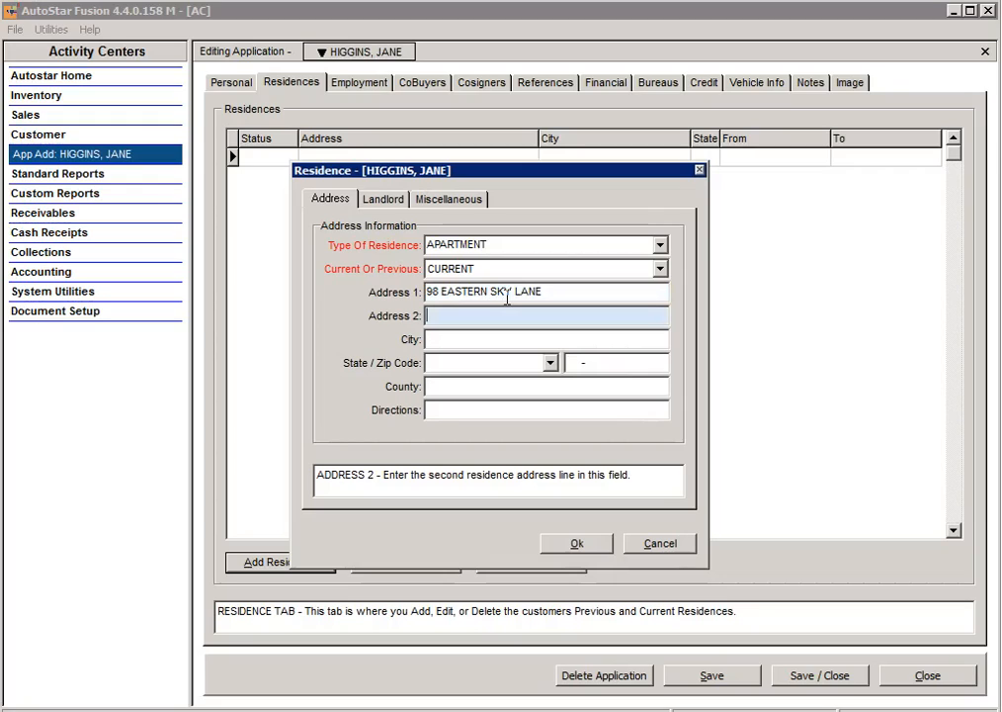
pyautogui.write('25')
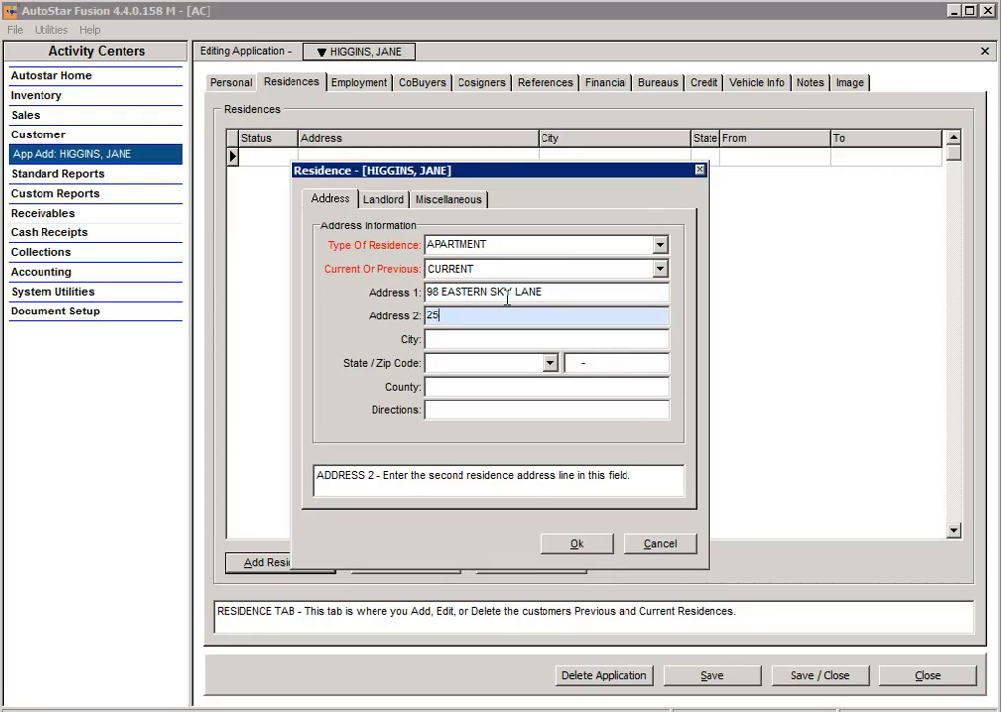
pyautogui.press('Tab')
pyautogui.press('Tab')
pyautogui.press('Tab')
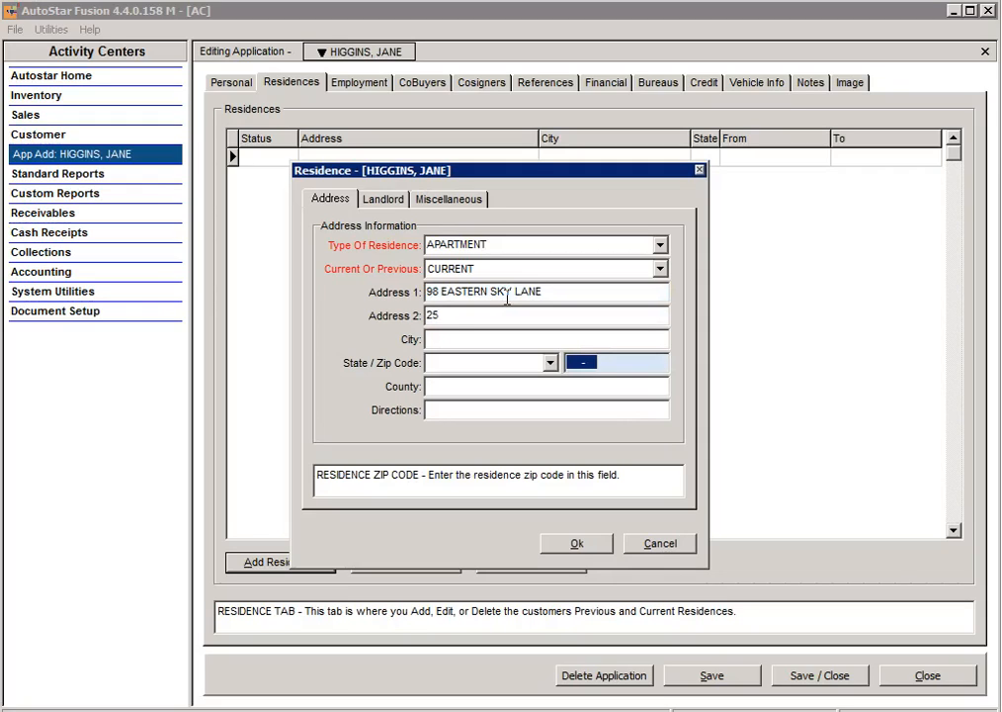
pyautogui.write('76058')
pyautogui.press('Tab')
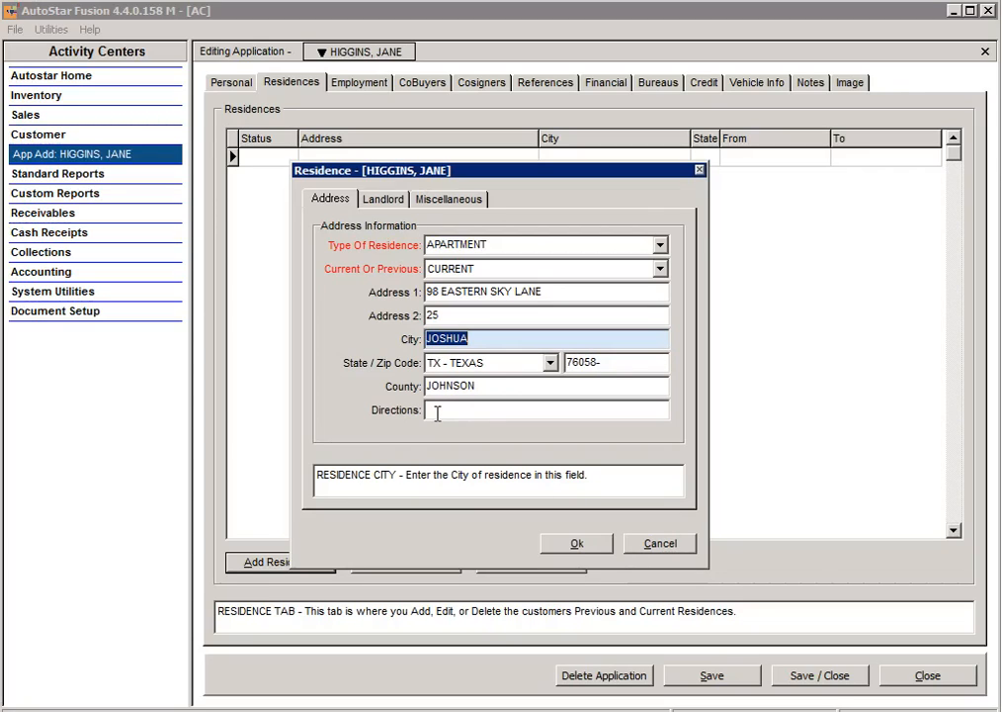
# Step: Record landlord PARK CITY APTS and its zip code on the Landlord page
pyautogui.click(383, 200)
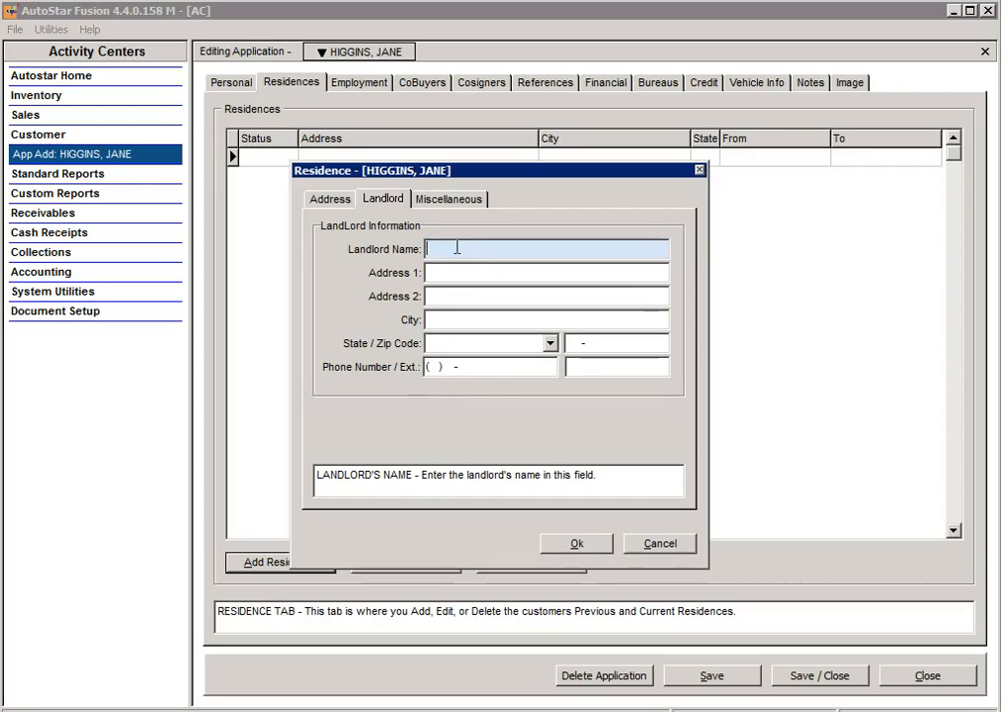
pyautogui.write('PARK CITY APTS')
pyautogui.press('Tab')
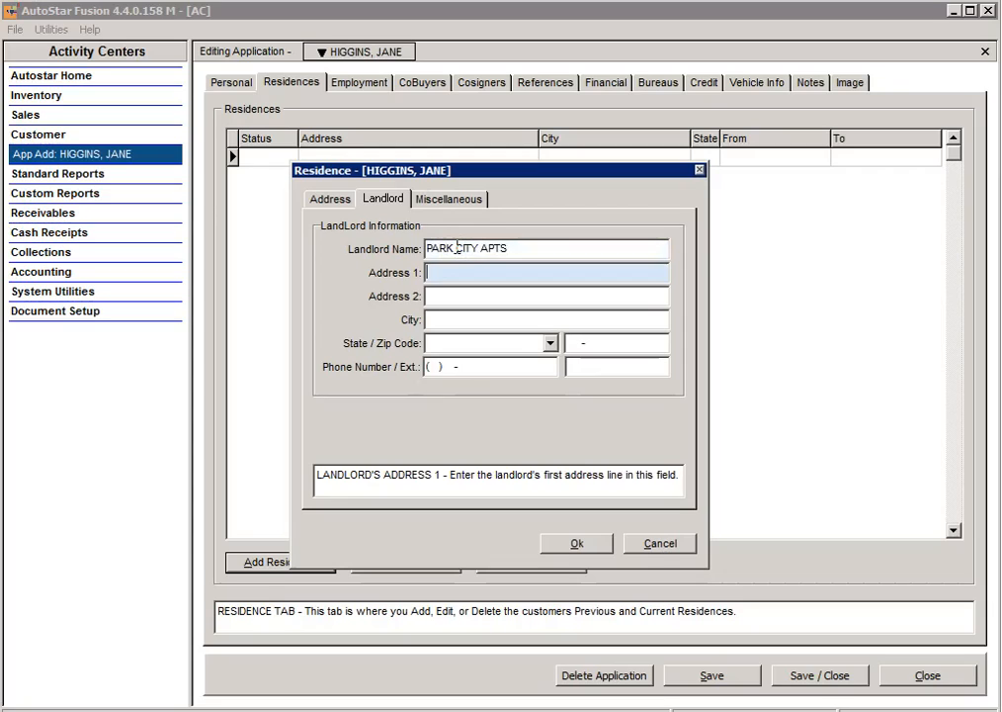
pyautogui.press('Tab')
pyautogui.press('Tab')
pyautogui.press('Tab')
pyautogui.press('Tab')
pyautogui.write('76058-')
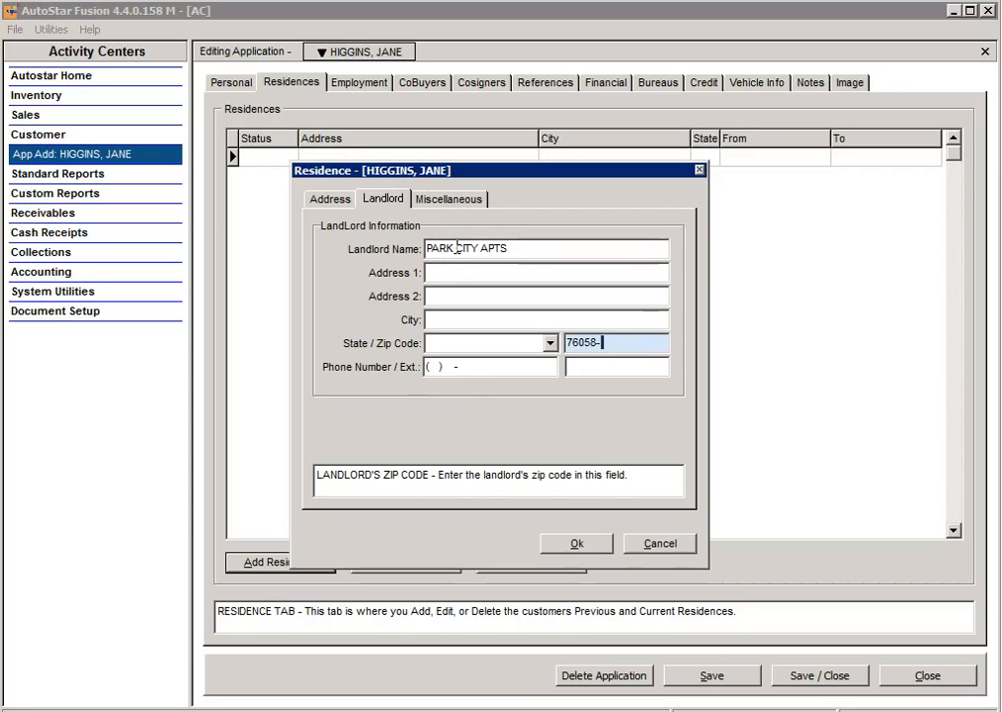
pyautogui.press('Tab')
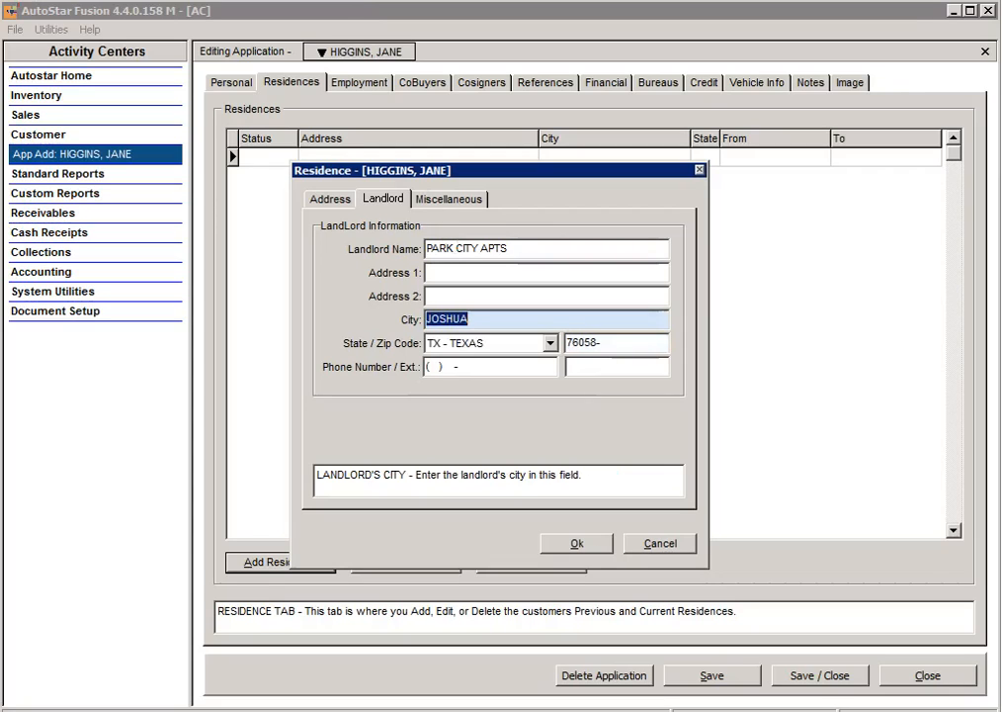
# Step: Add the landlord's street address and phone number
pyautogui.click(457, 275)
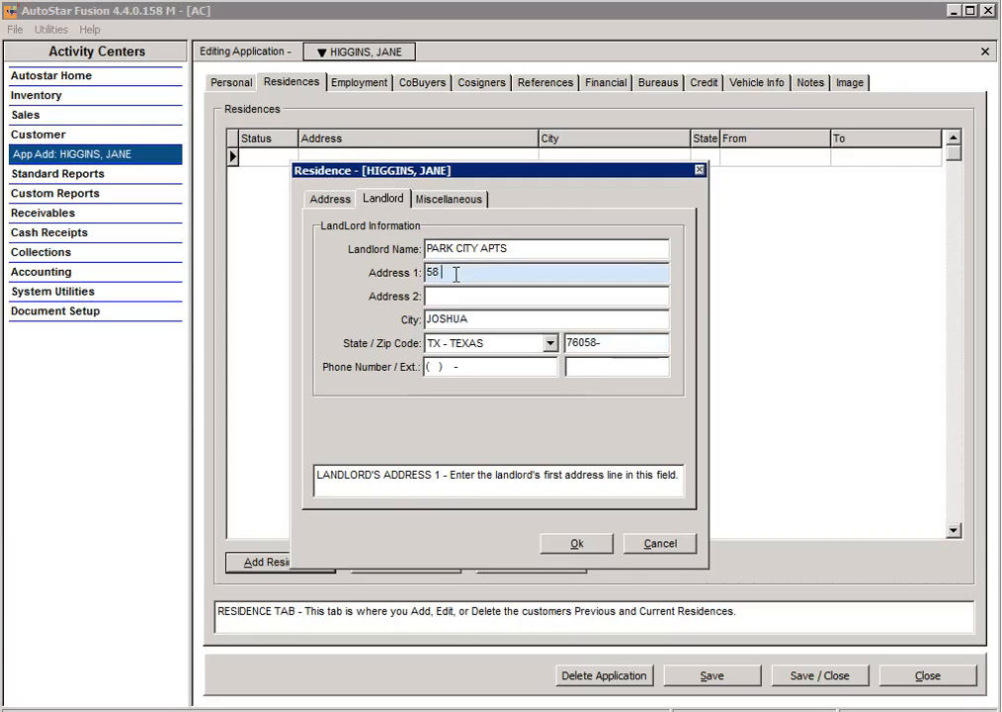
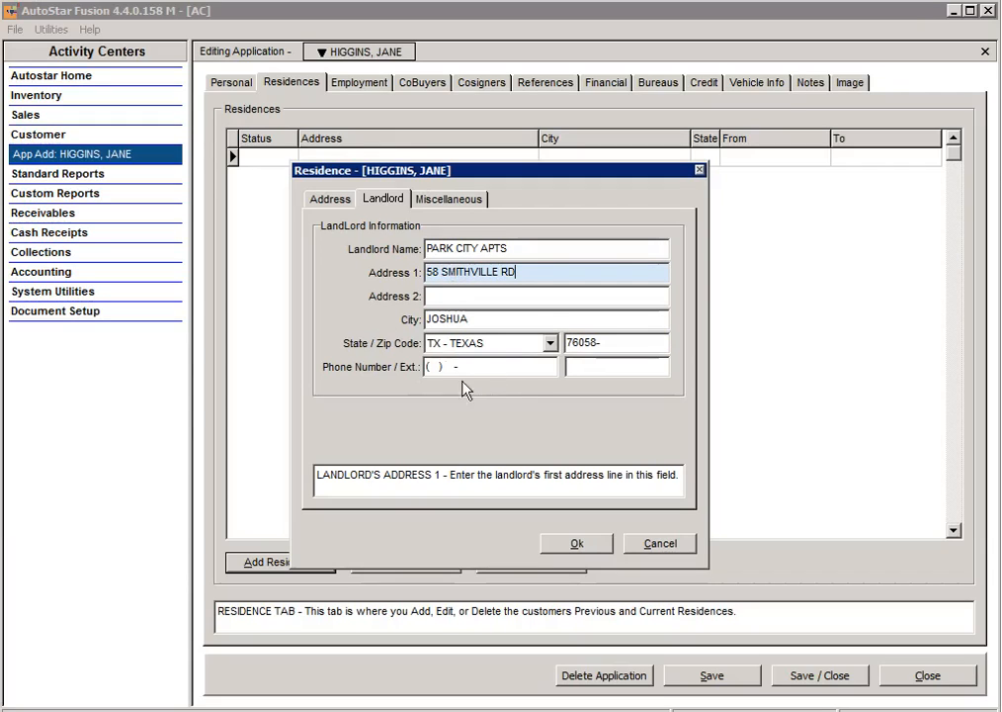
pyautogui.click(429, 373)
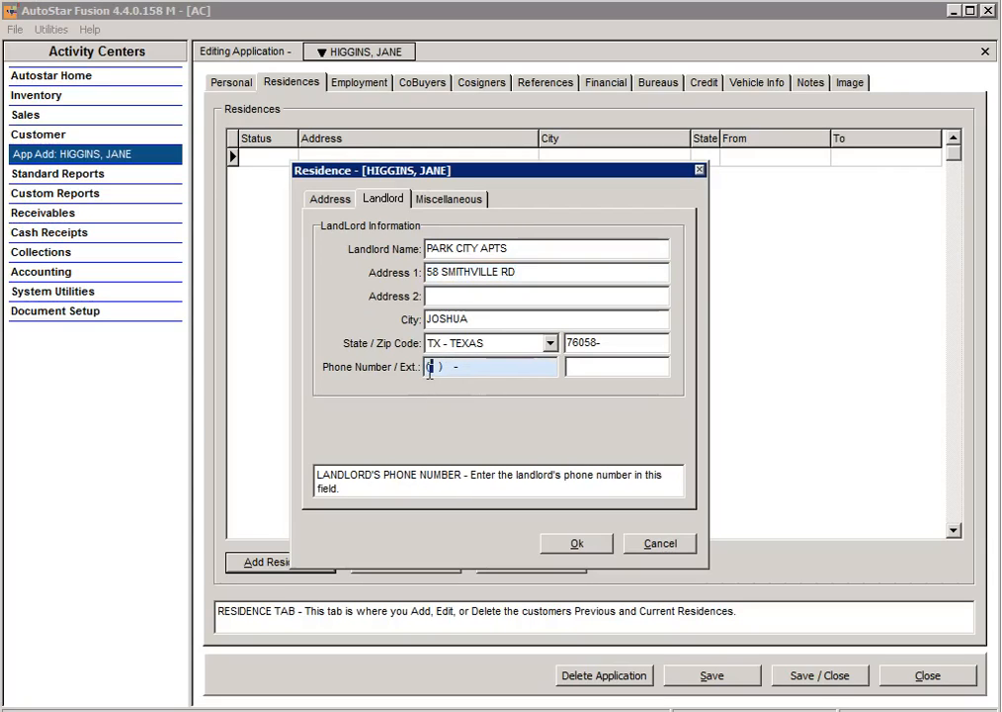
pyautogui.click(430, 201)
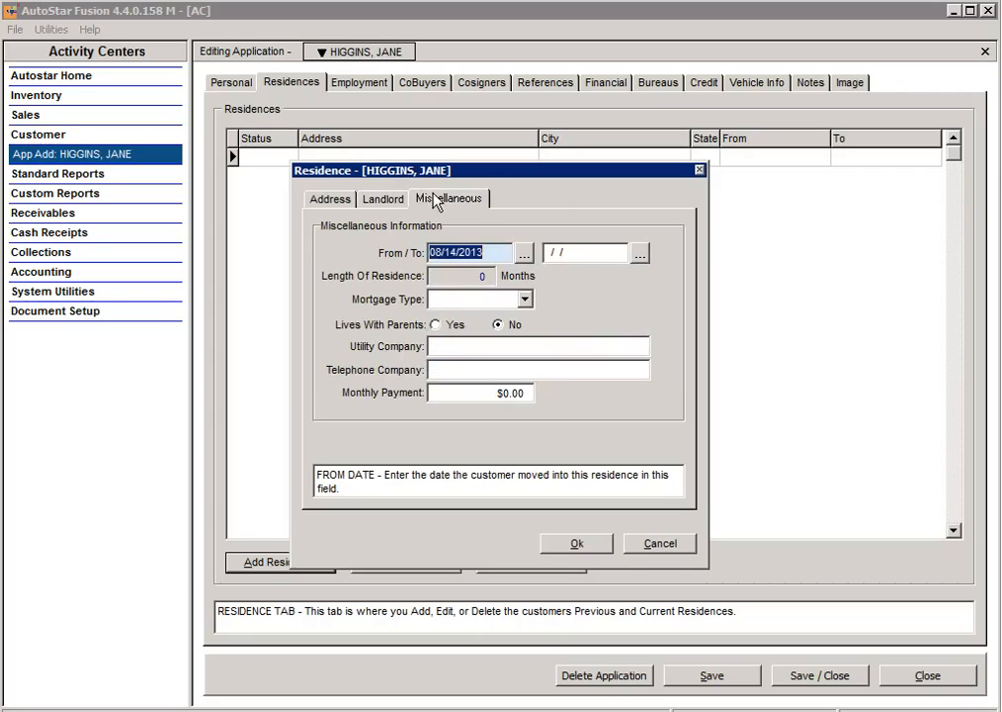
# Step: Pick 01/05/2012 from the calendar as the residence's From date
pyautogui.click(524, 253)
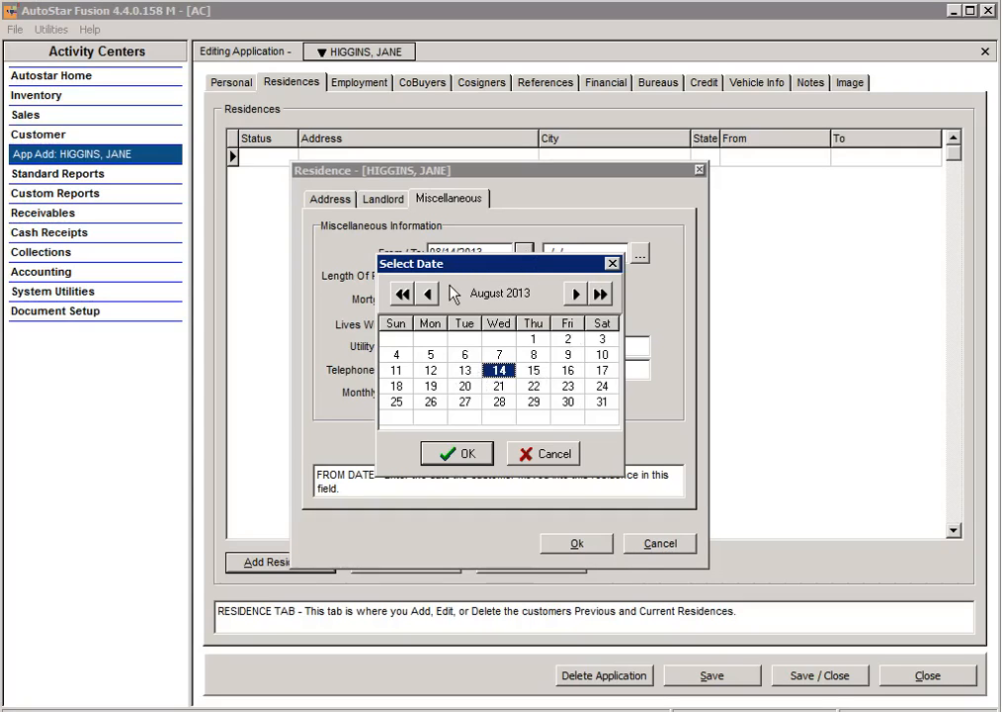
pyautogui.click(401, 294)
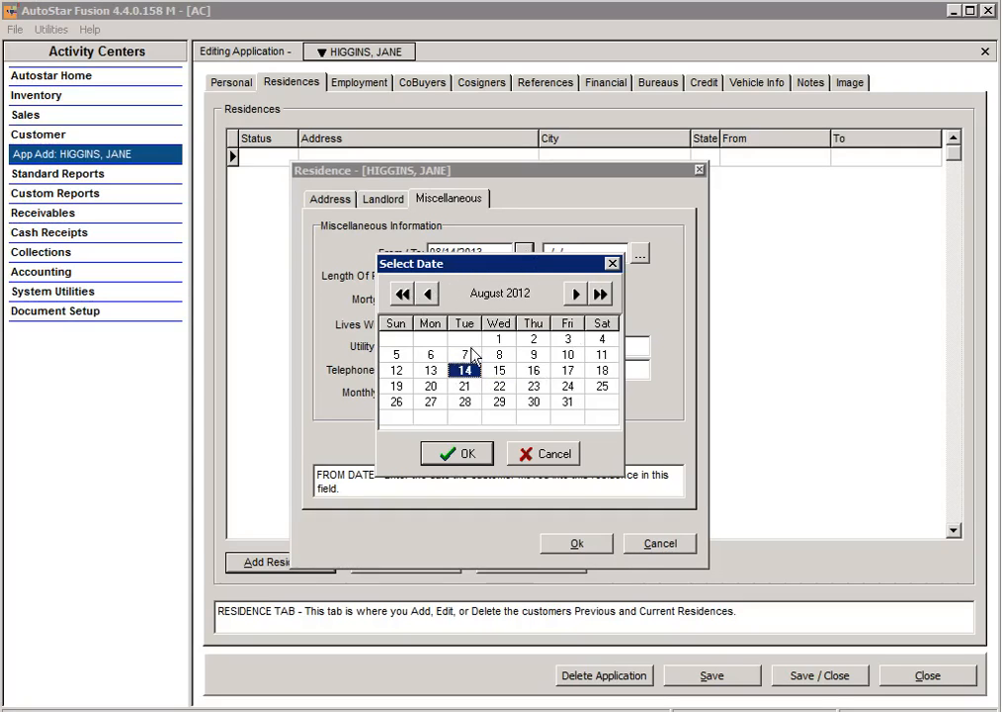
pyautogui.click(427, 294)
pyautogui.click(426, 294)
pyautogui.click(427, 294)
pyautogui.click(427, 294)
pyautogui.click(427, 294)
pyautogui.click(426, 294)
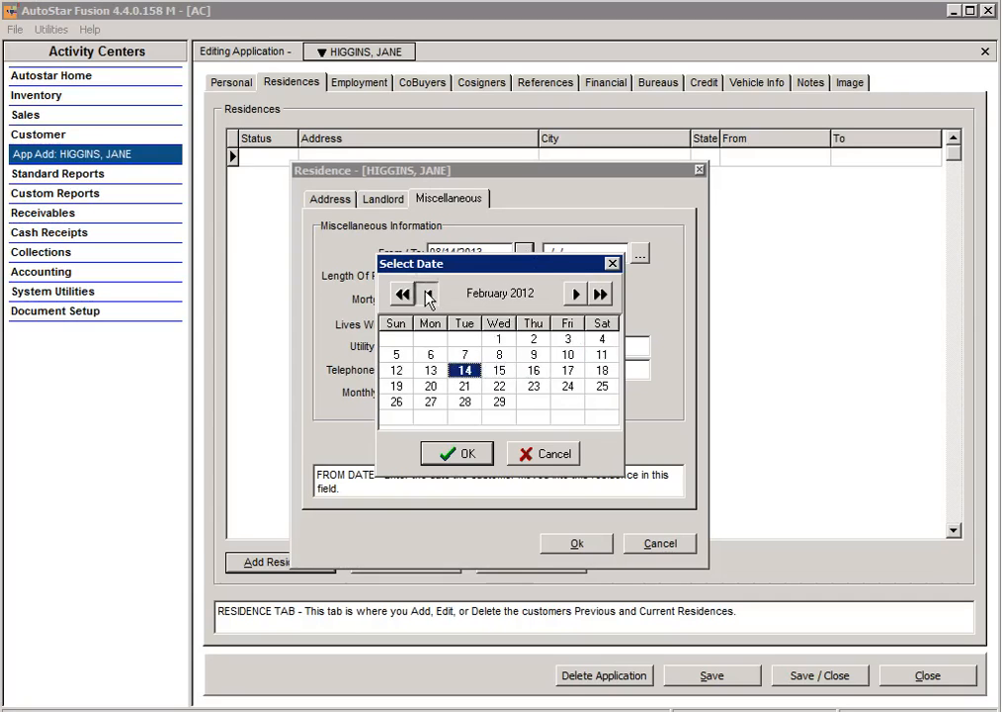
pyautogui.click(427, 294)
pyautogui.click(427, 294)
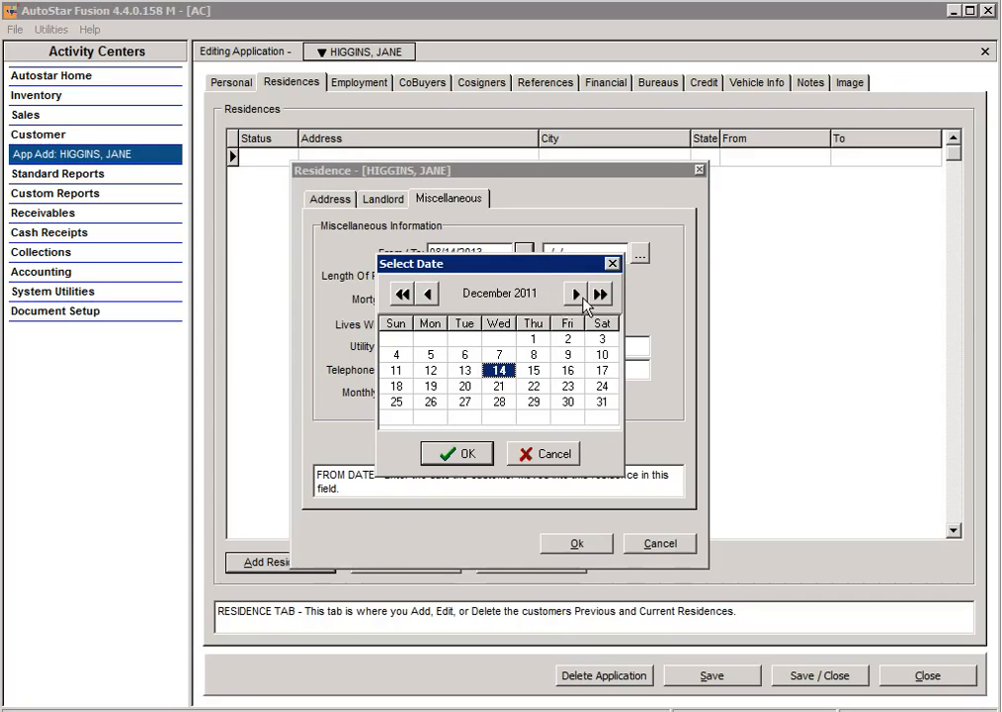
pyautogui.click(578, 295)
pyautogui.click(533, 339)
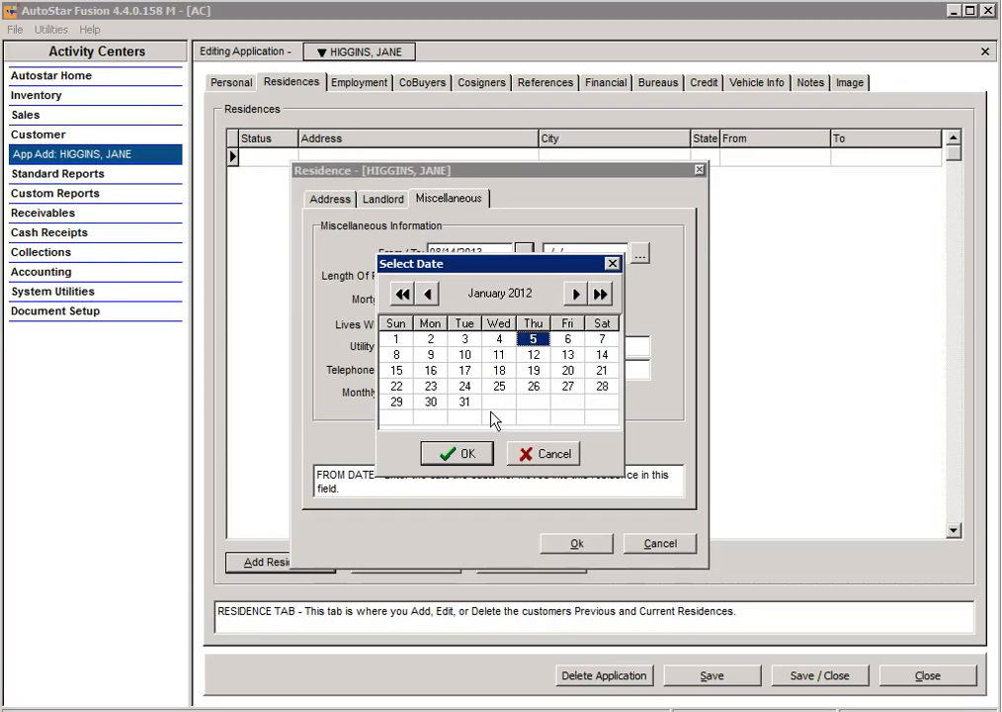
pyautogui.click(460, 454)
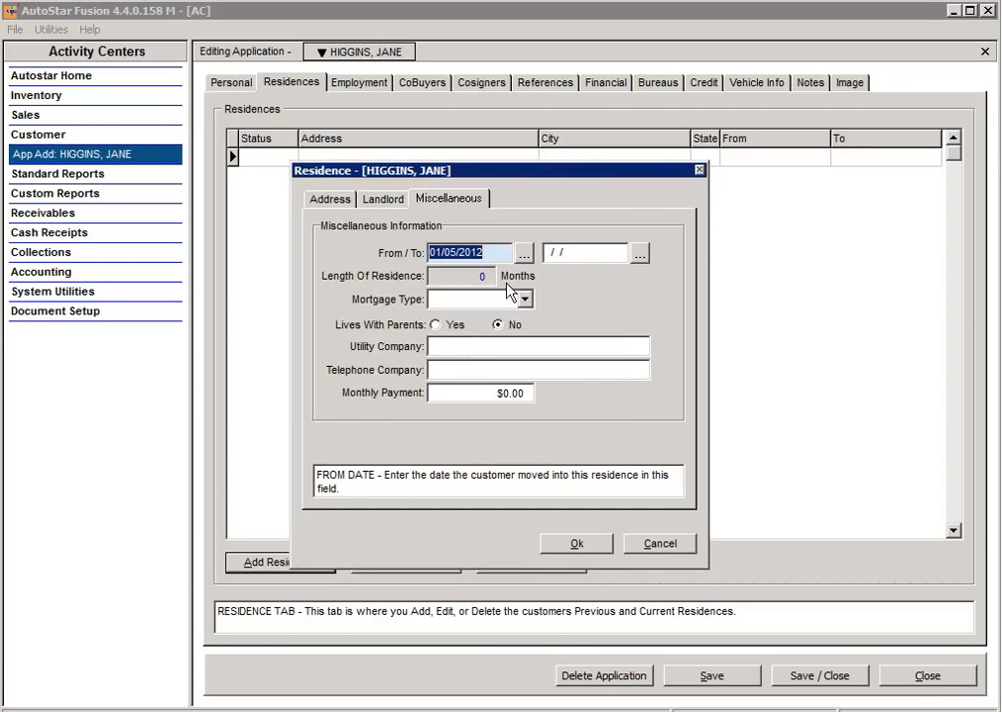
# Step: Set mortgage type to RENT with an 875 monthly payment and save the residence
pyautogui.click(526, 299)
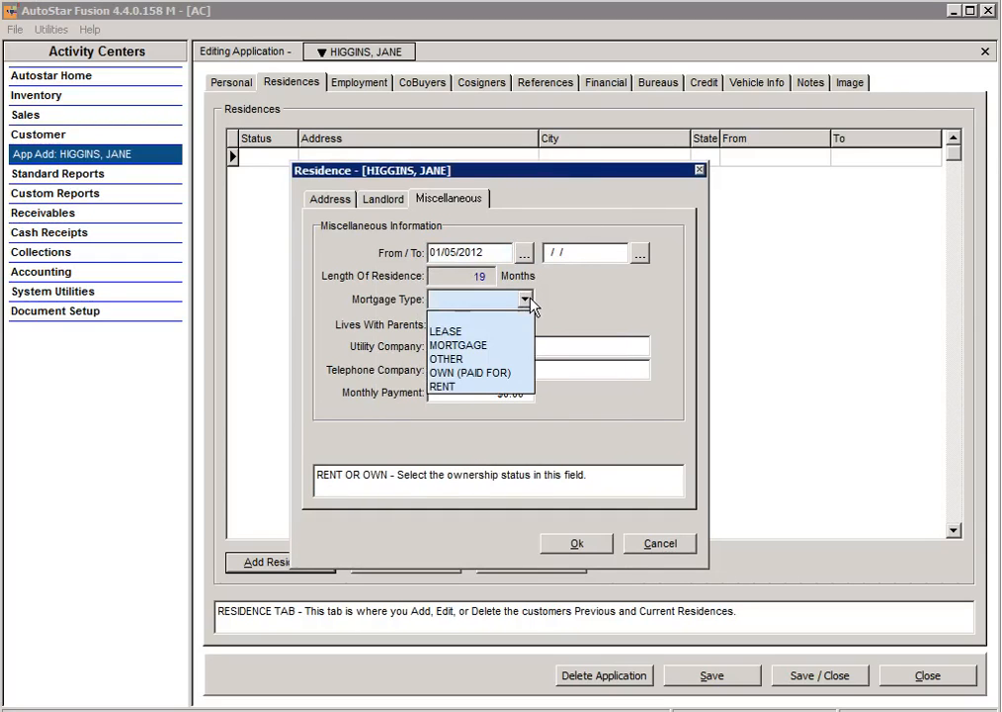
pyautogui.click(469, 387)
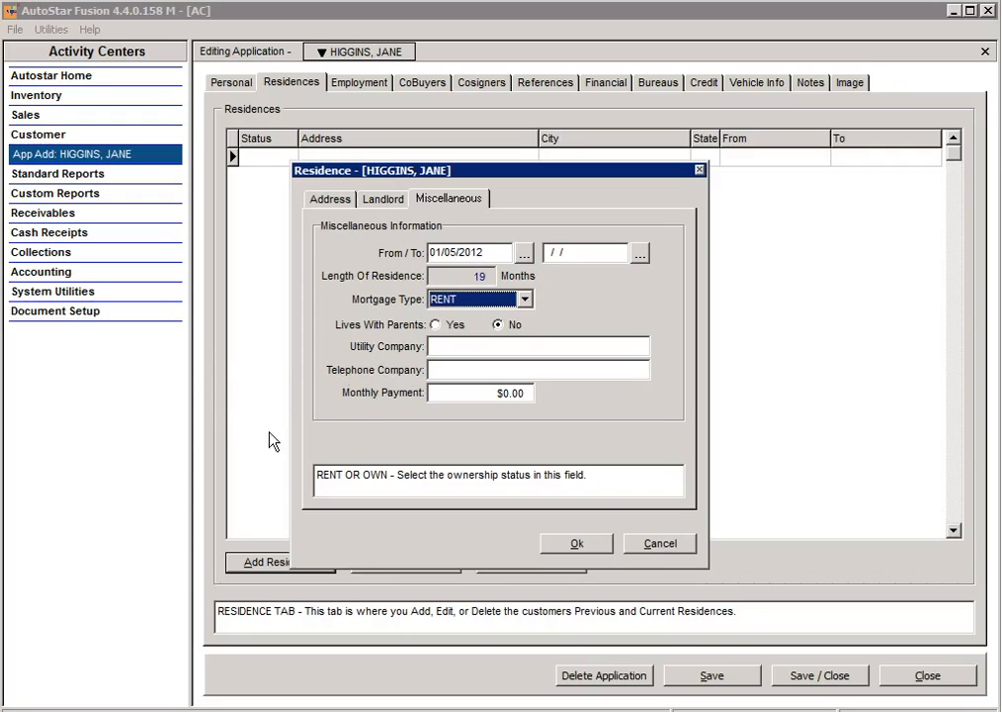
pyautogui.click(25, 709)
pyautogui.click(453, 369)
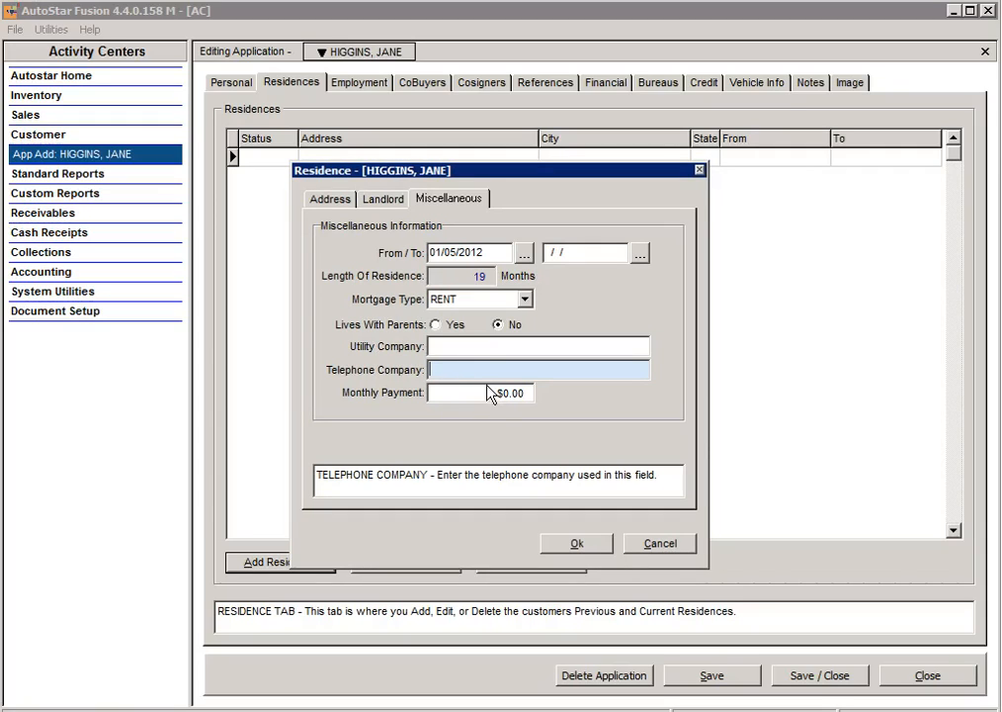
pyautogui.click(486, 395)
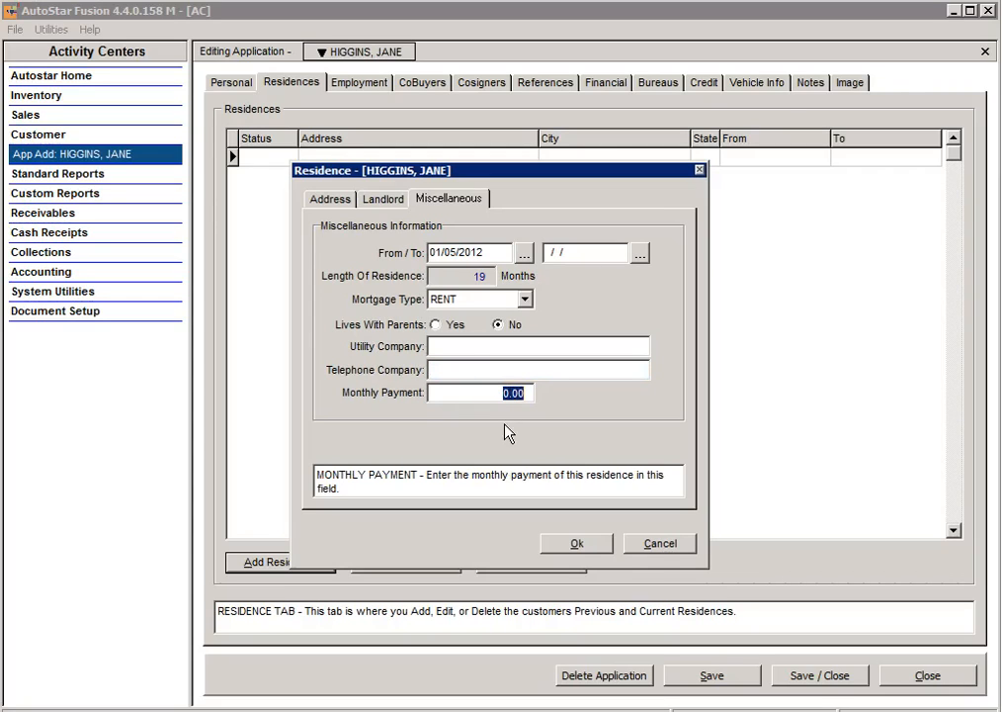
pyautogui.write('8')
pyautogui.press('BackSpace')
pyautogui.write('875')
pyautogui.click(577, 543)
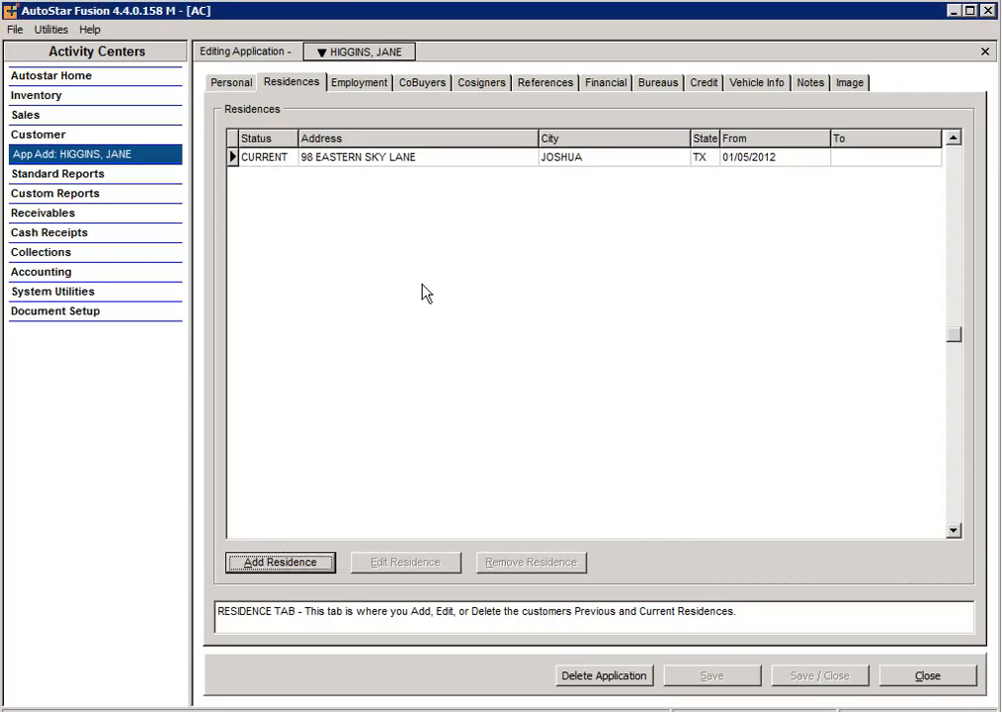
# Step: Start a new employment entry for employer SAKS and enter the supervisor's name
pyautogui.click(357, 85)
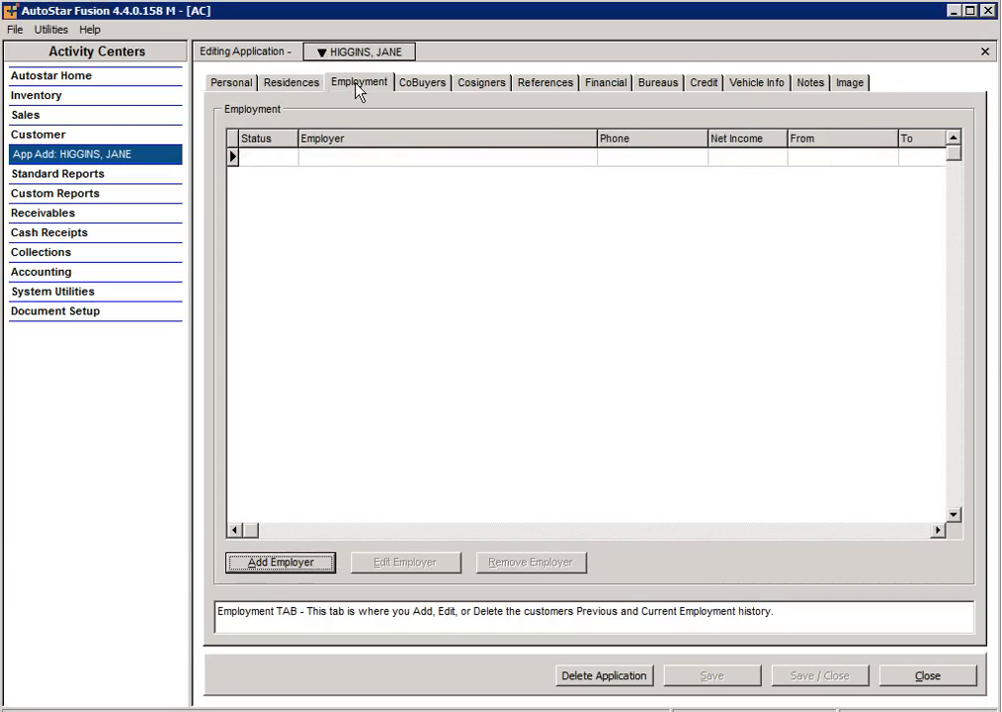
pyautogui.click(282, 562)
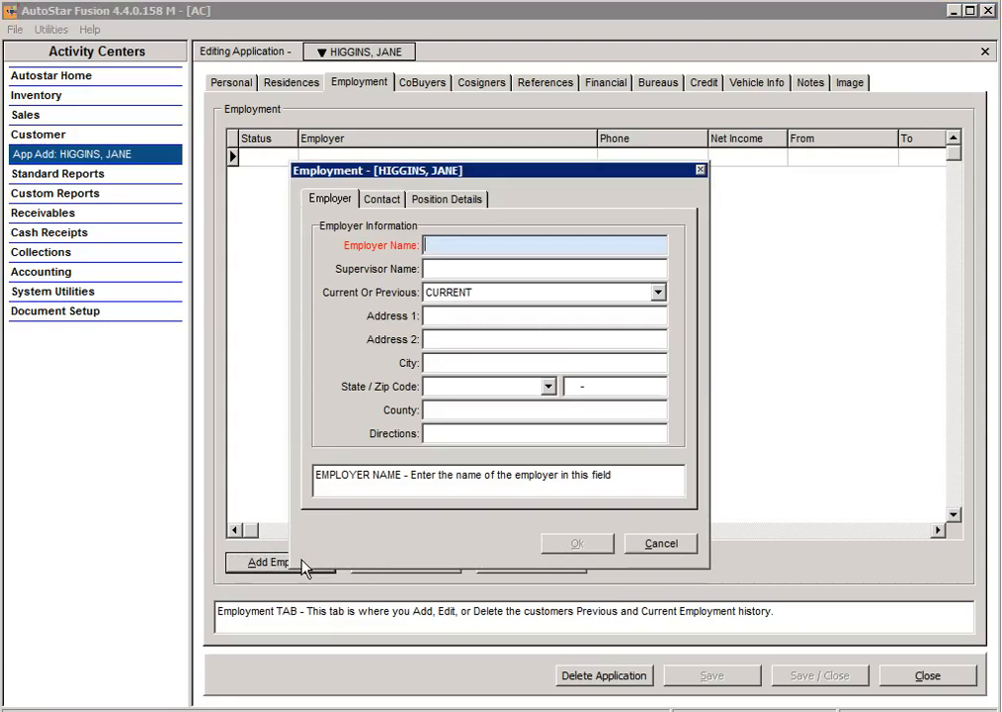
pyautogui.write('SAKS')
pyautogui.press('Tab')
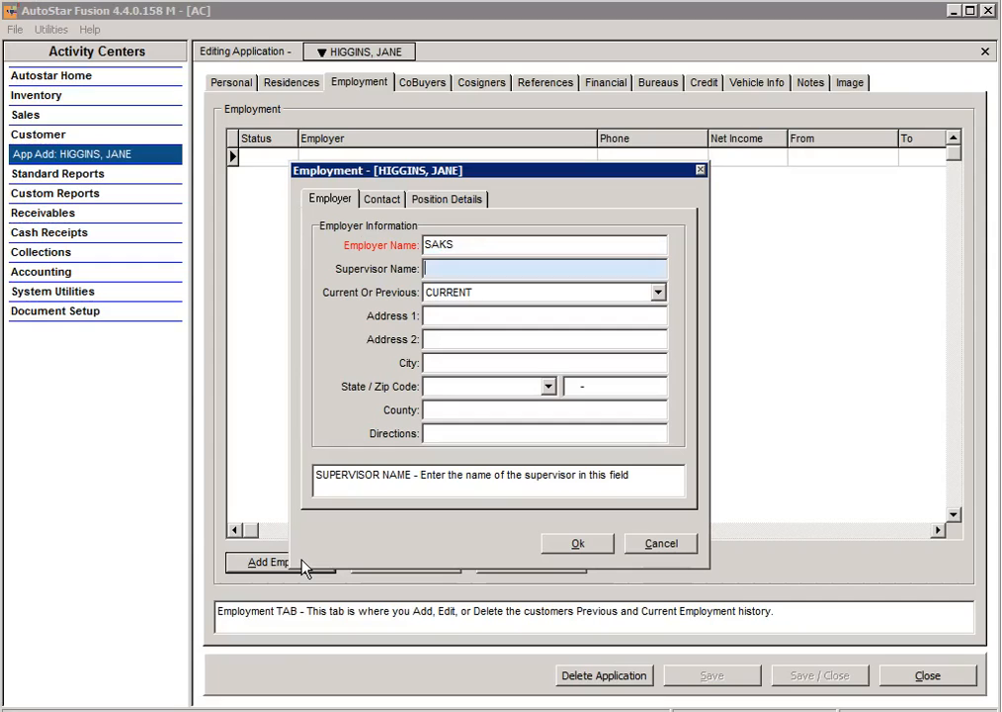
pyautogui.write('PAM')
pyautogui.press('Tab')
pyautogui.press('Tab')
pyautogui.press('Tab')
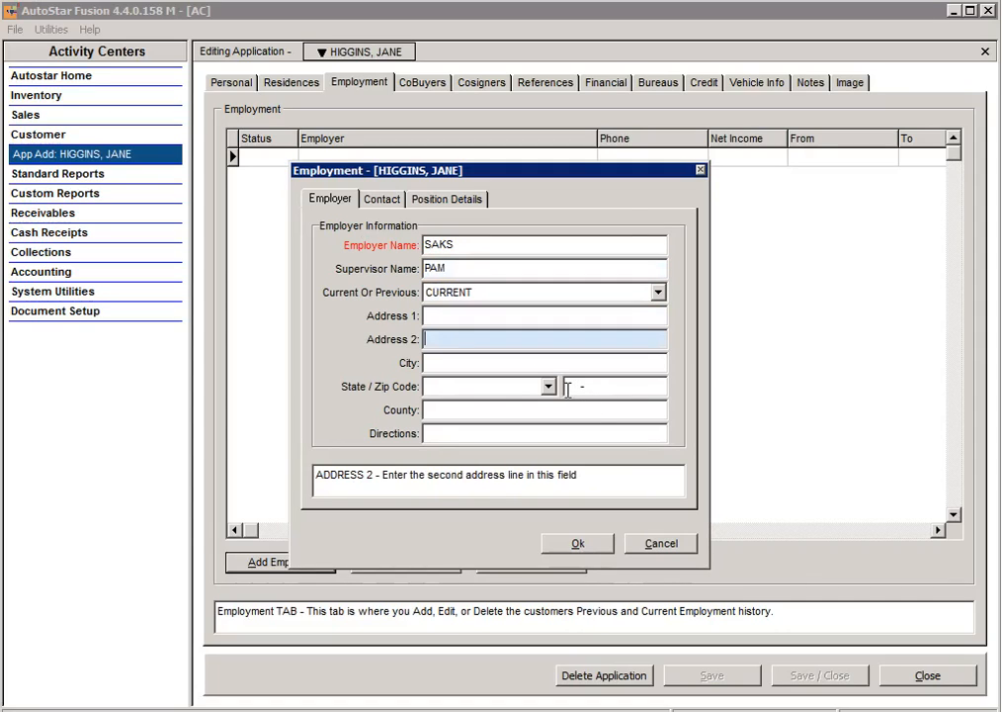
# Step: Correct the employer zip from 79584 to 76110 so it fills in Fort Worth, TX, Tarrant county
pyautogui.click(570, 387)
pyautogui.write('79')
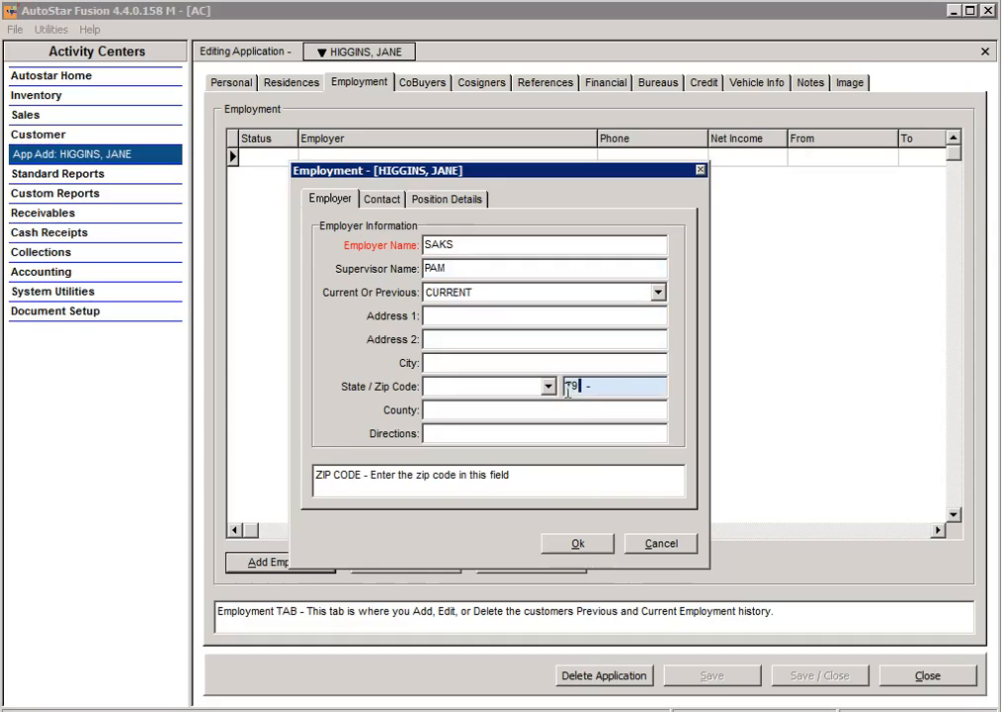
pyautogui.write('584')
pyautogui.press('Tab')
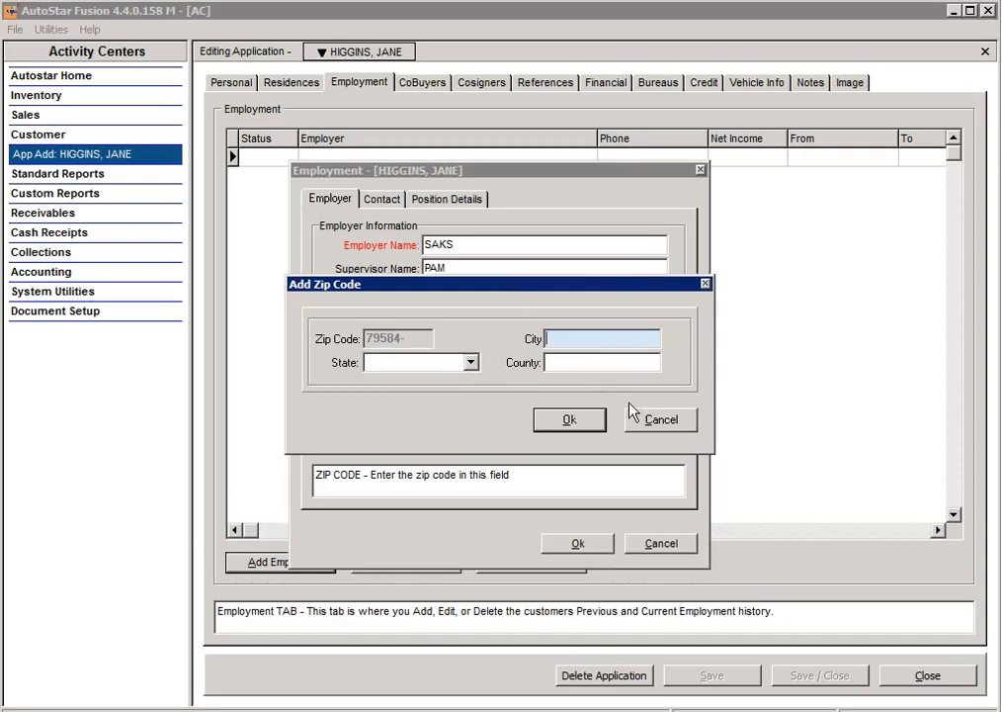
pyautogui.click(657, 423)
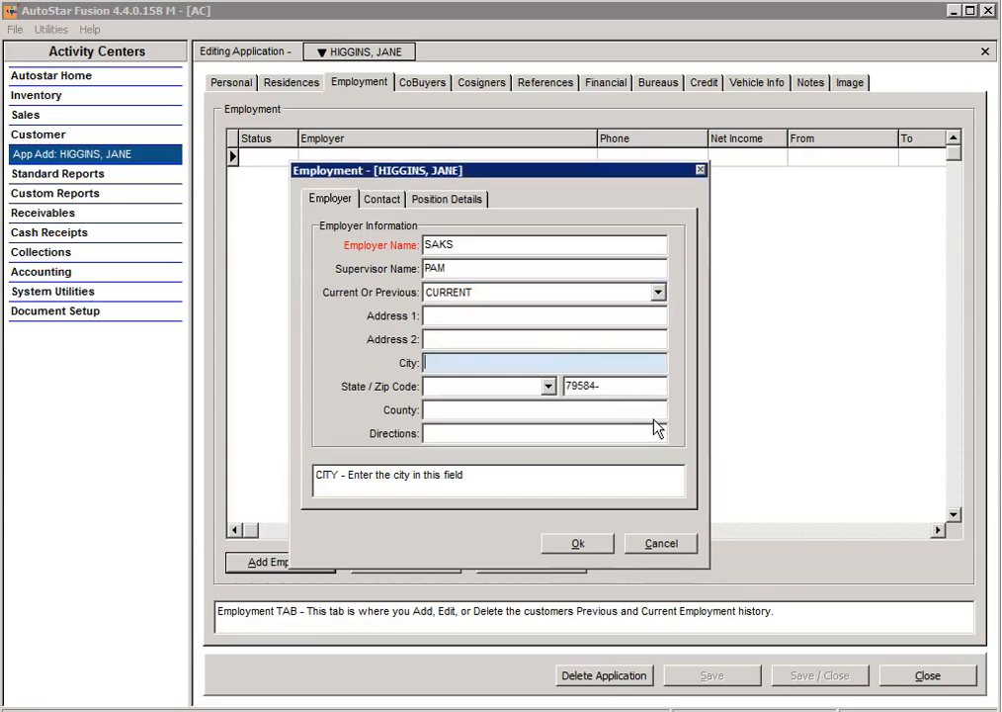
pyautogui.moveTo(599, 384); pyautogui.dragTo(550, 390)
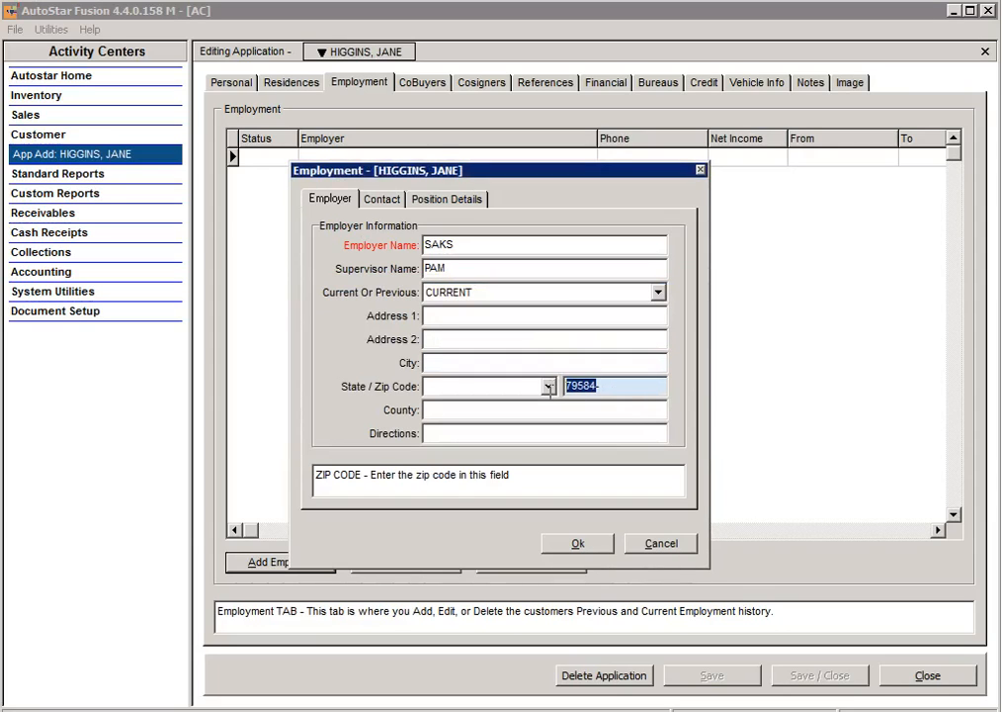
pyautogui.write('76110')
pyautogui.press('Tab')
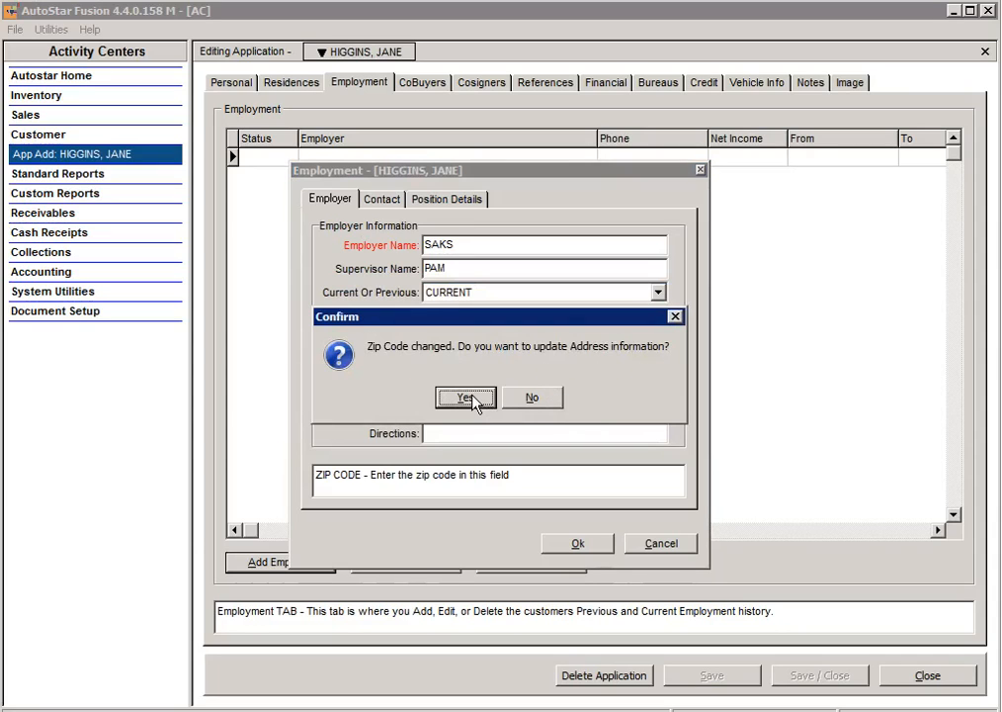
pyautogui.click(466, 398)
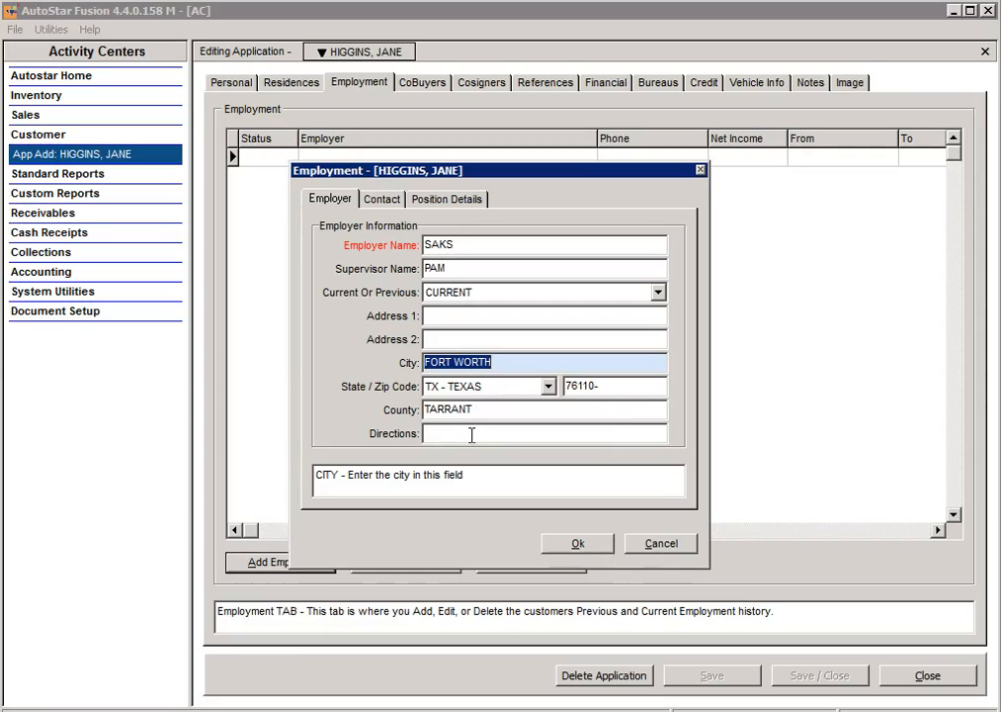
pyautogui.click(385, 200)
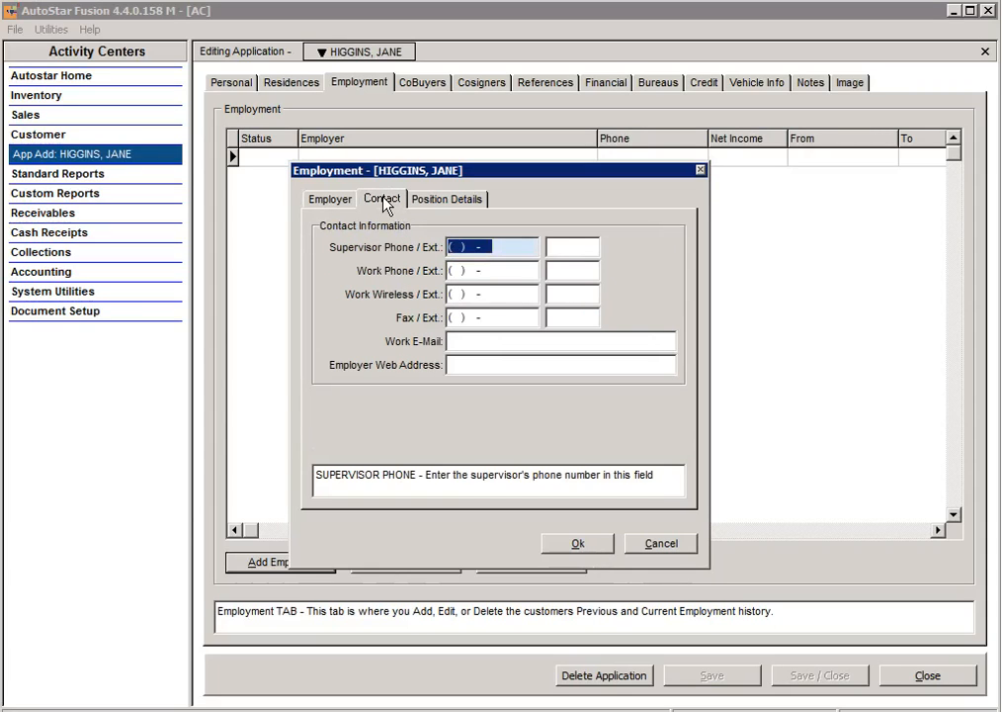
# Step: Enter the employer's work phone number, leaving the other phone and e-mail fields blank
pyautogui.click(450, 268)
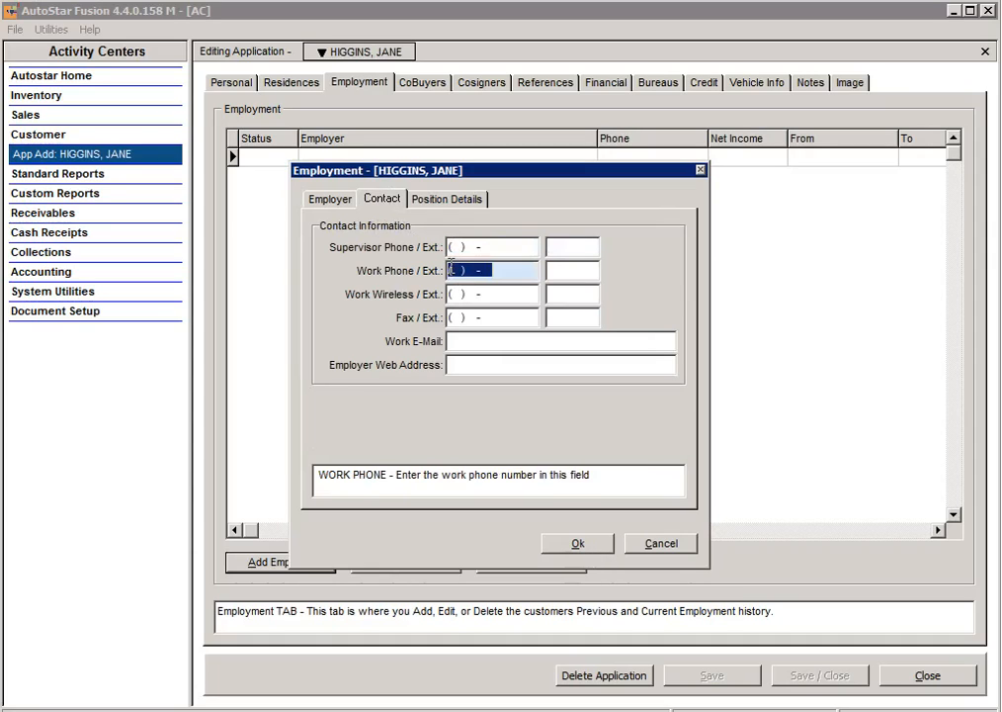
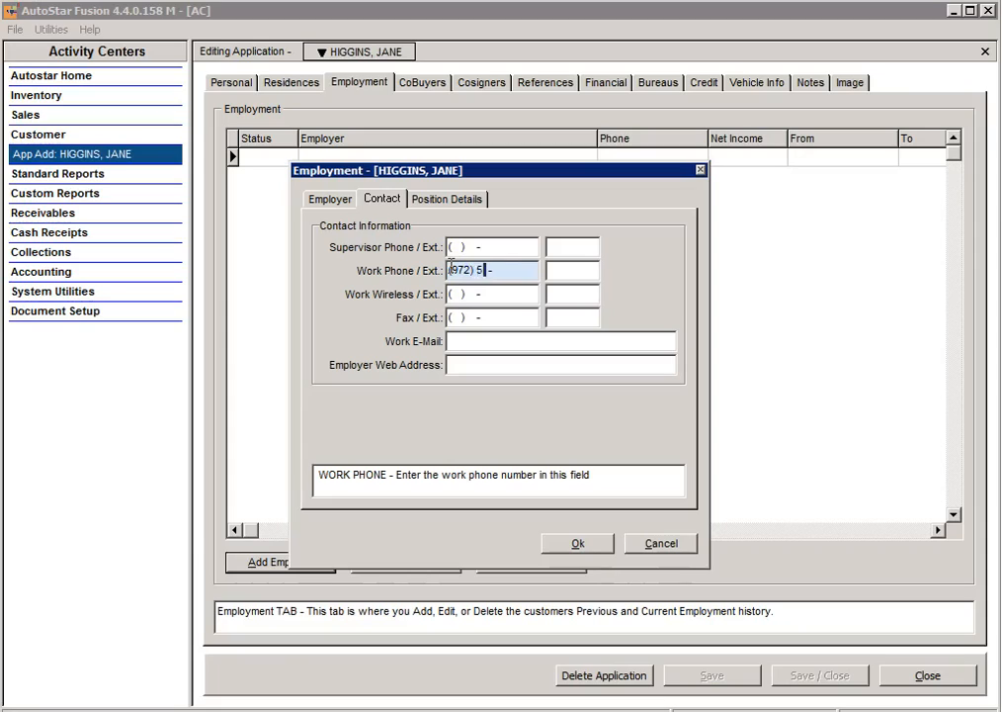
pyautogui.press('Tab')
pyautogui.press('Tab')
pyautogui.press('Tab')
pyautogui.press('Tab')
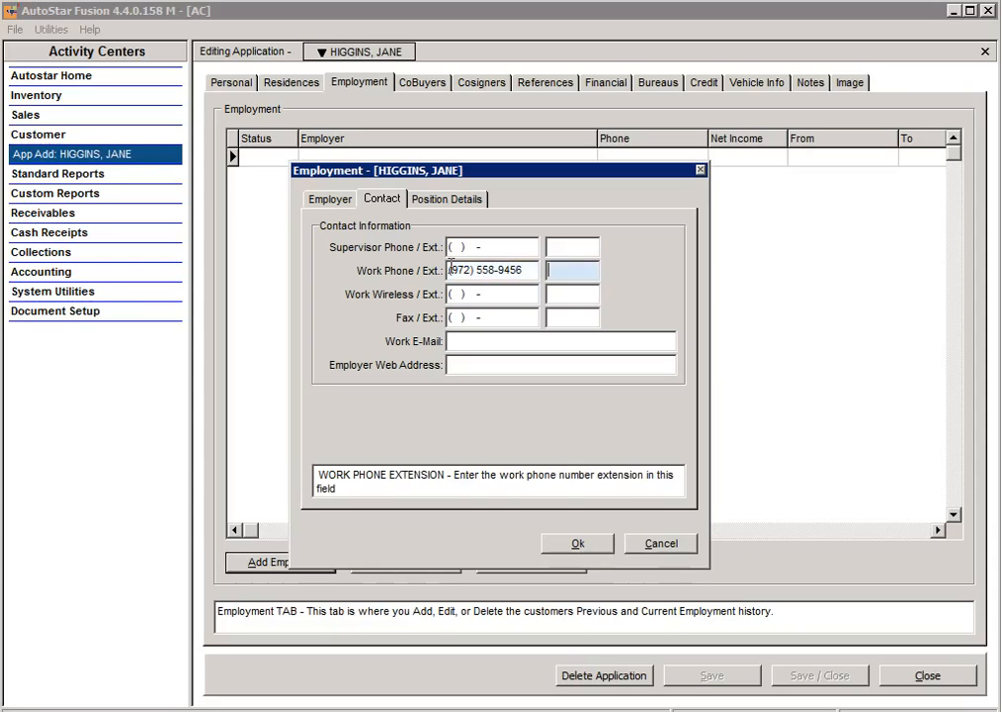
pyautogui.press('Tab')
pyautogui.press('Tab')
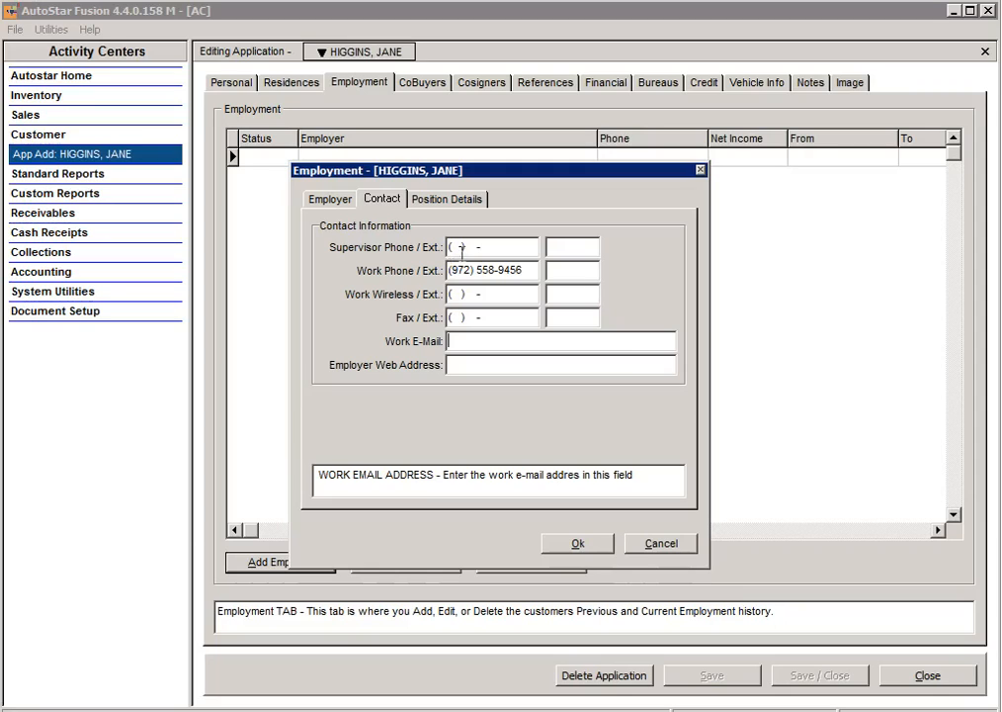
pyautogui.click(467, 201)
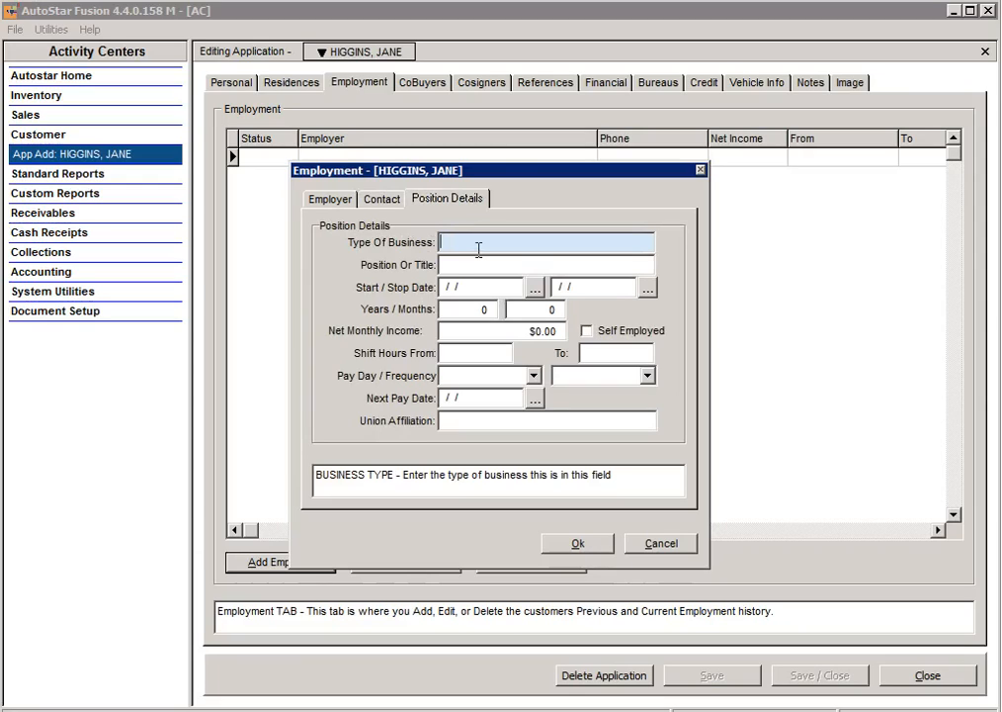
# Step: Enter RETAIL as the business type and COSMETICS CONSULTANT as the position
pyautogui.write('RETIAL')
pyautogui.press('BackSpace')
pyautogui.press('BackSpace')
pyautogui.press('BackSpace')
pyautogui.write('AIL')
pyautogui.press('Tab')
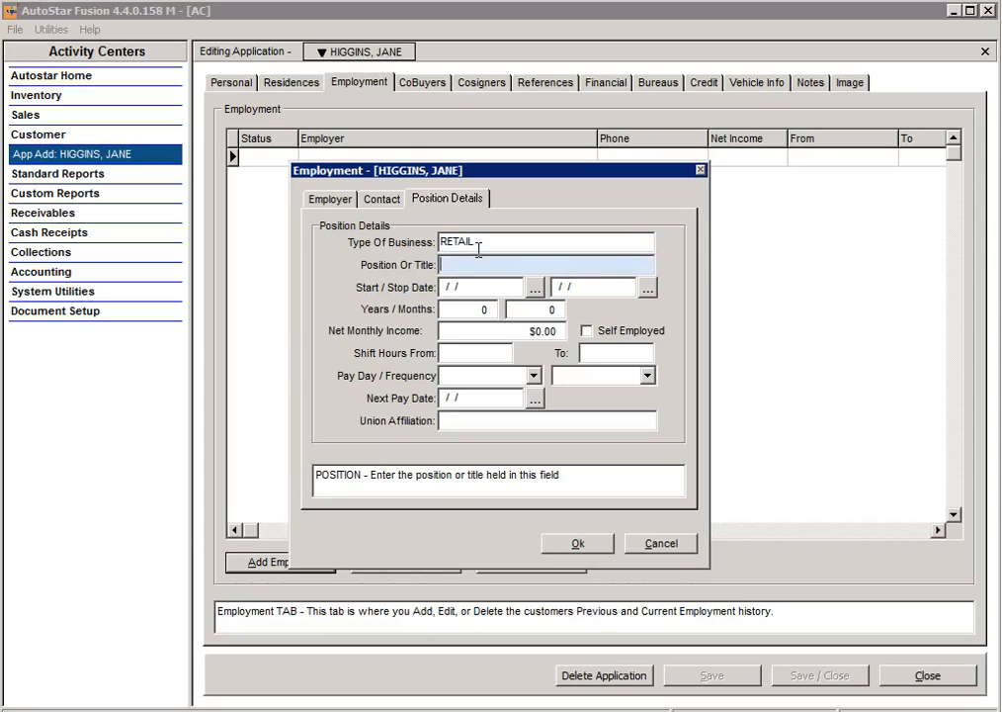
pyautogui.write('COSMETICS CONSULTANT')
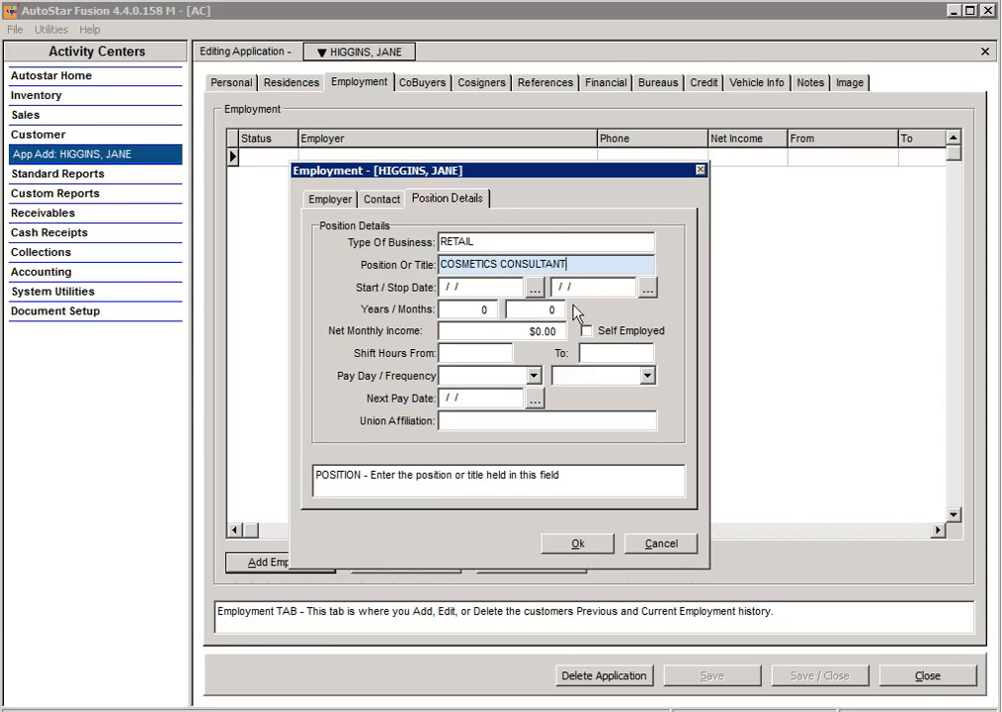
# Step: Set the employment start date to 05/15/2012 using the calendar
pyautogui.click(533, 288)
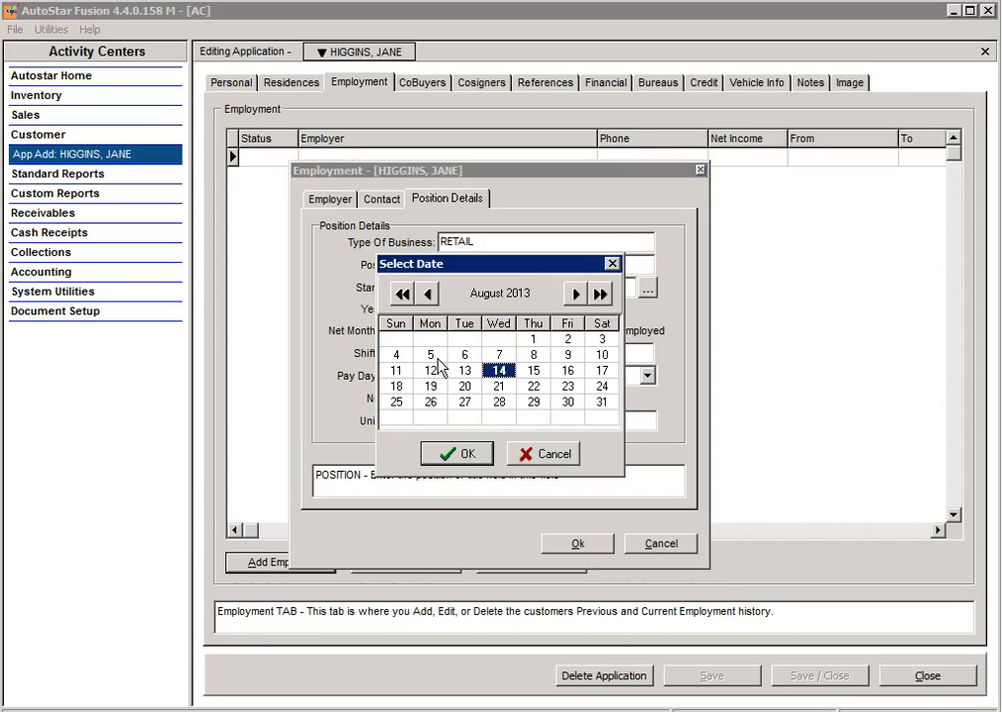
pyautogui.click(408, 299)
pyautogui.click(427, 299)
pyautogui.click(427, 298)
pyautogui.click(428, 298)
pyautogui.click(464, 370)
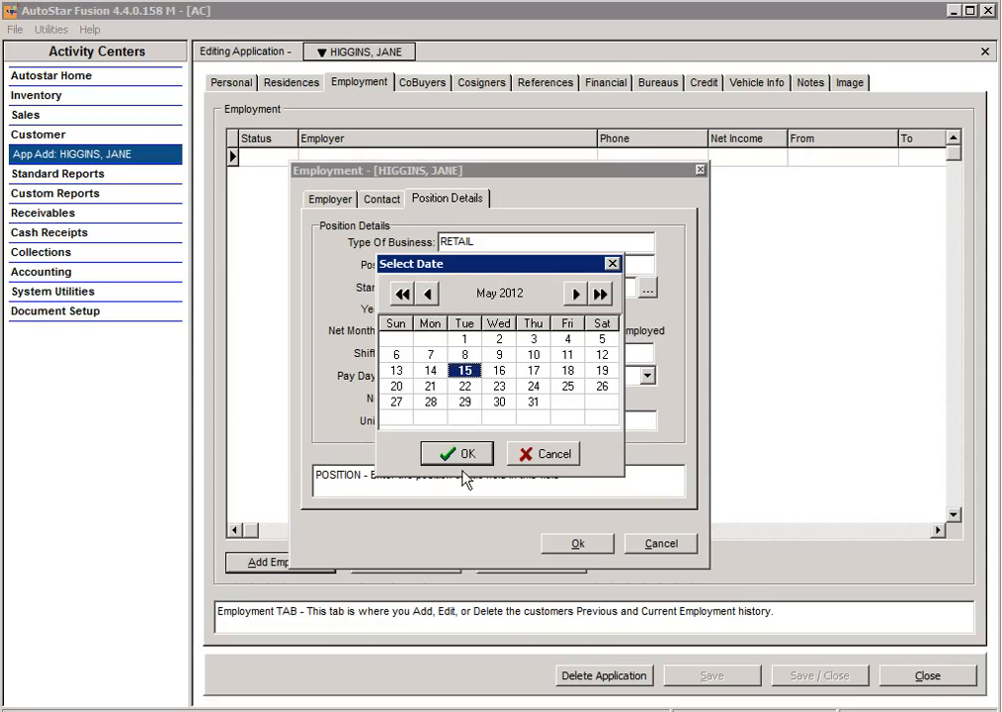
pyautogui.click(460, 454)
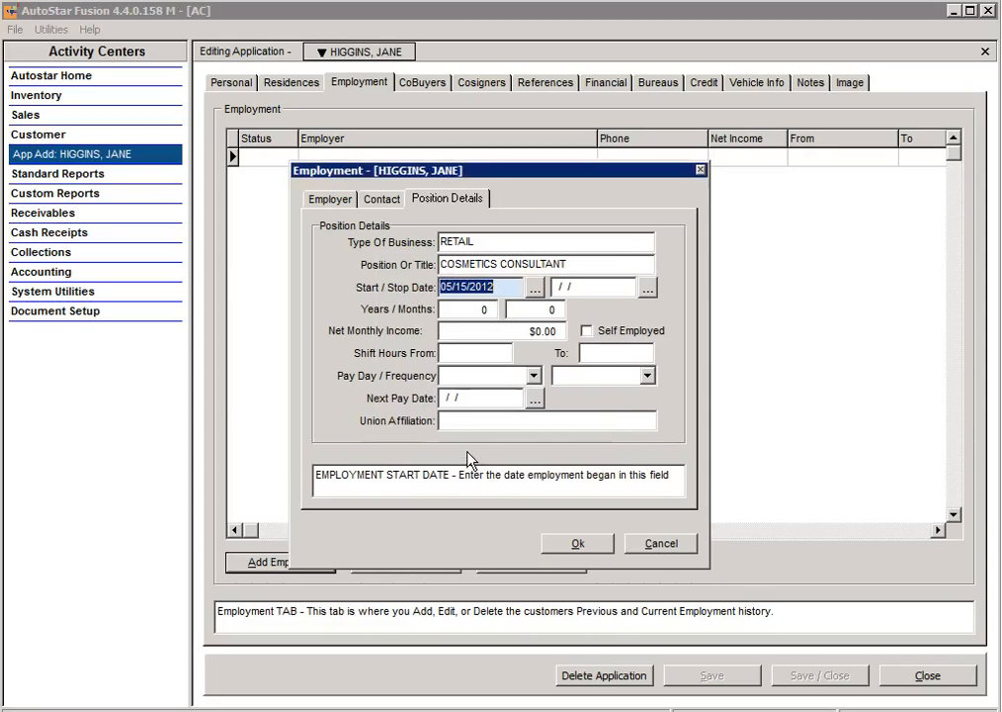
pyautogui.click(508, 338)
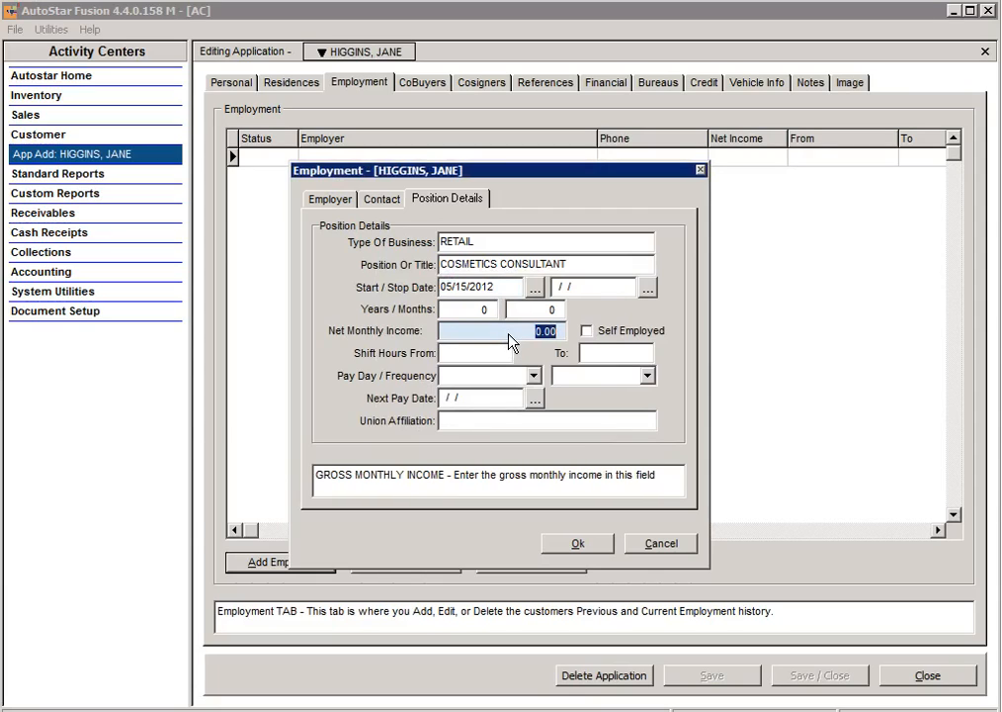
# Step: Enter 2300 as net monthly income, choose BI-WEEKLY frequency, and save the SAKS job
pyautogui.press('BackSpace')
pyautogui.write('2300')
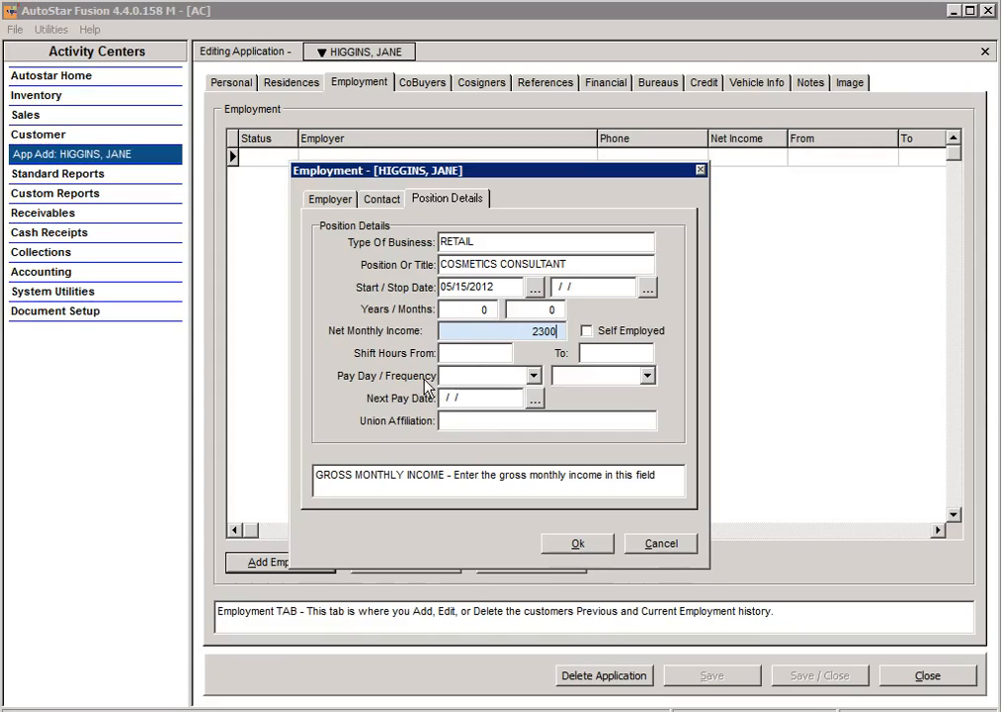
pyautogui.click(534, 377)
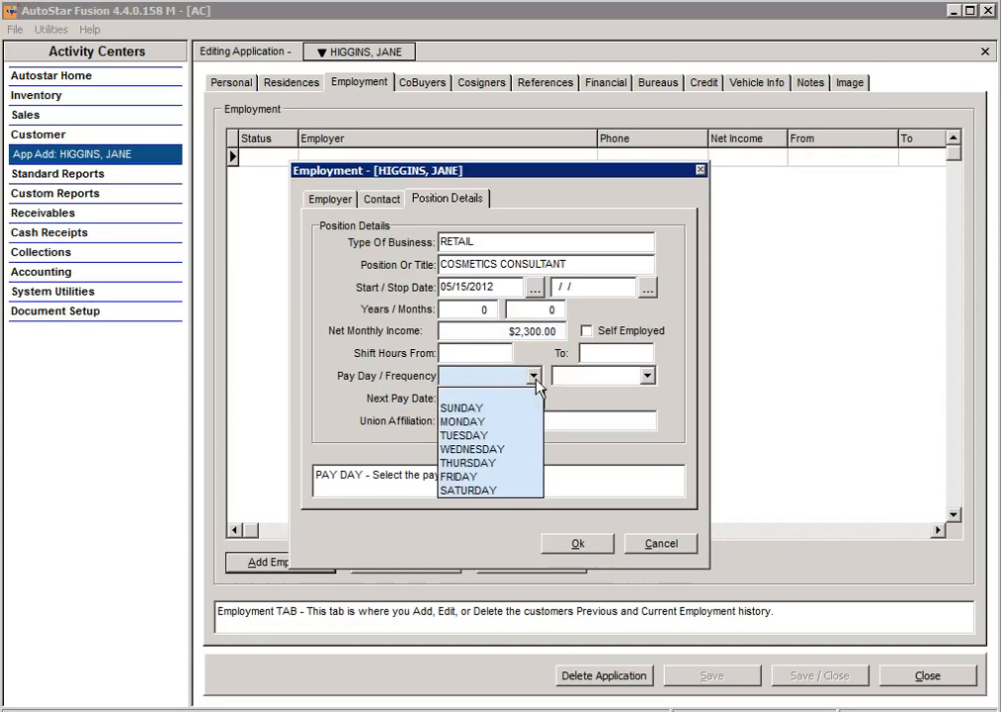
pyautogui.click(536, 381)
pyautogui.click(647, 377)
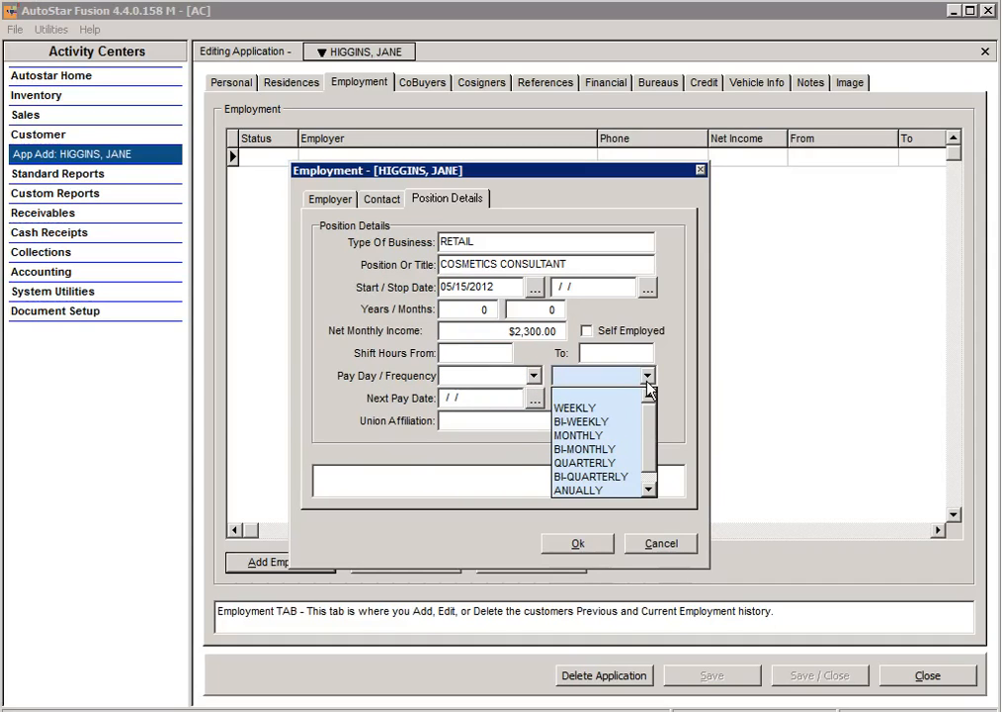
pyautogui.click(583, 422)
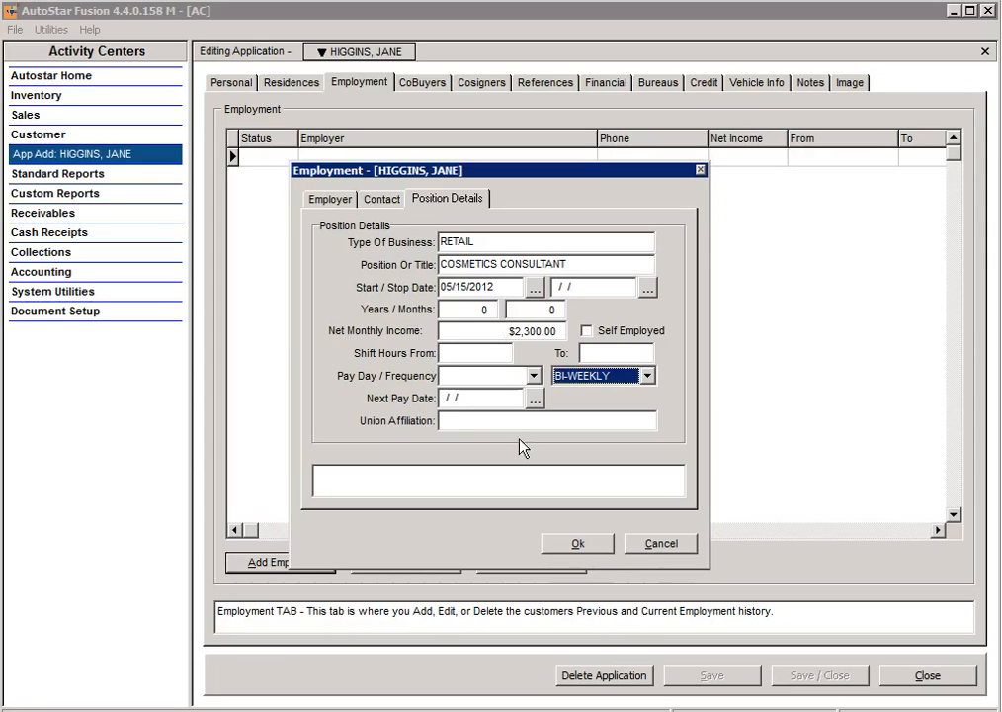
pyautogui.click(578, 545)
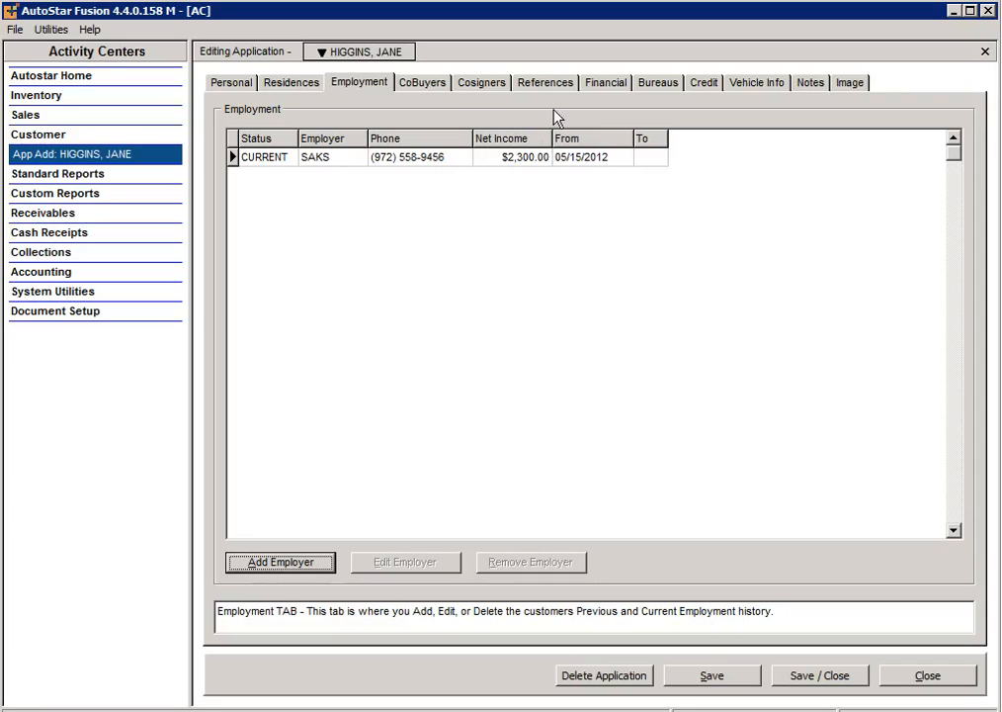
# Step: On the CoBuyers tab, add a co-buyer with their first name, last name and home phone
pyautogui.click(423, 83)
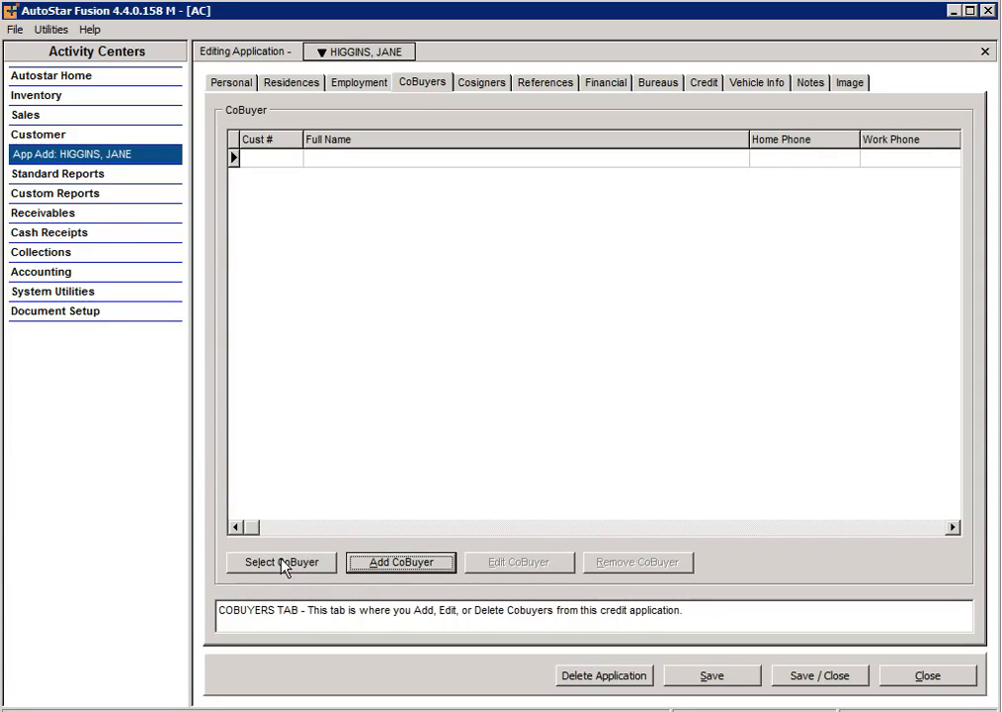
pyautogui.click(374, 565)
pyautogui.press('Tab')
pyautogui.press('Tab')
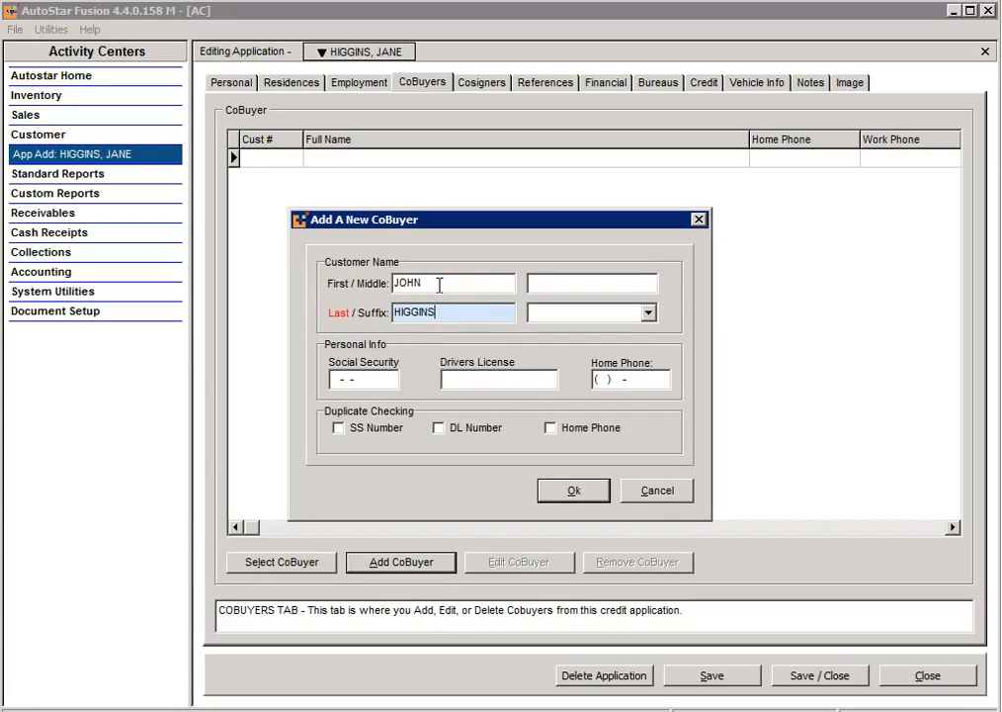
pyautogui.press('Tab')
pyautogui.press('Tab')
pyautogui.press('Tab')
pyautogui.press('Tab')
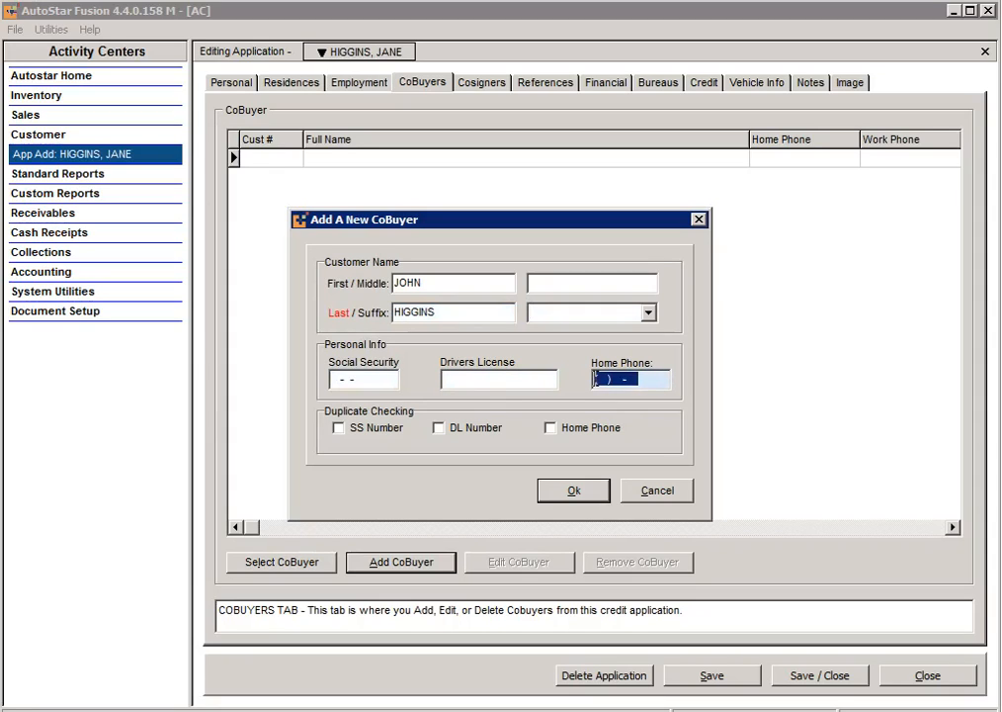
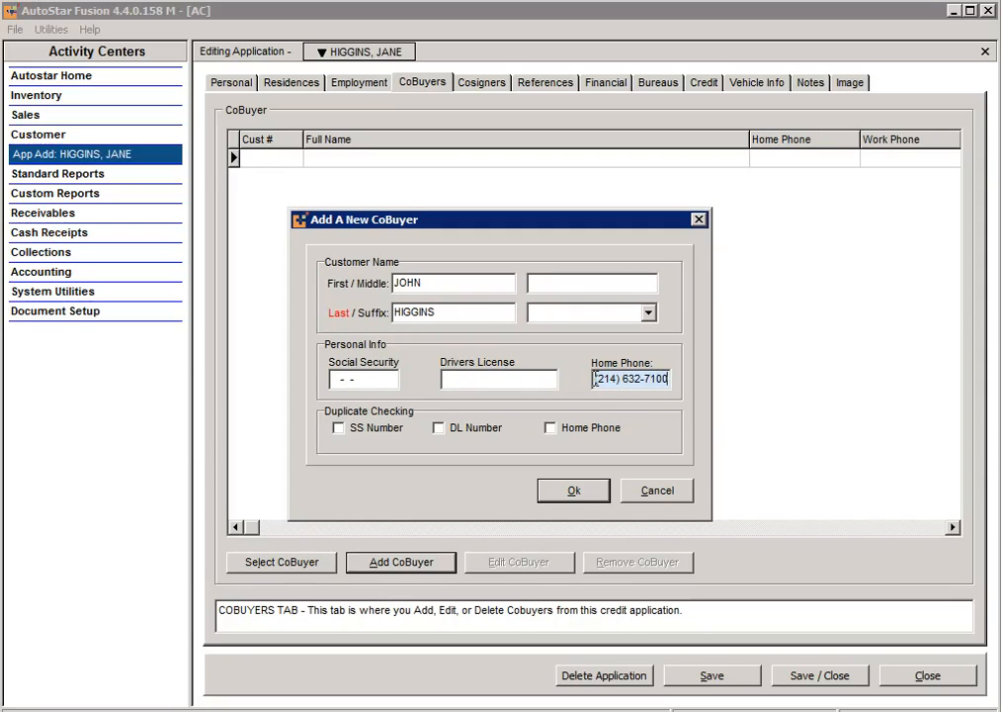
pyautogui.click(573, 489)
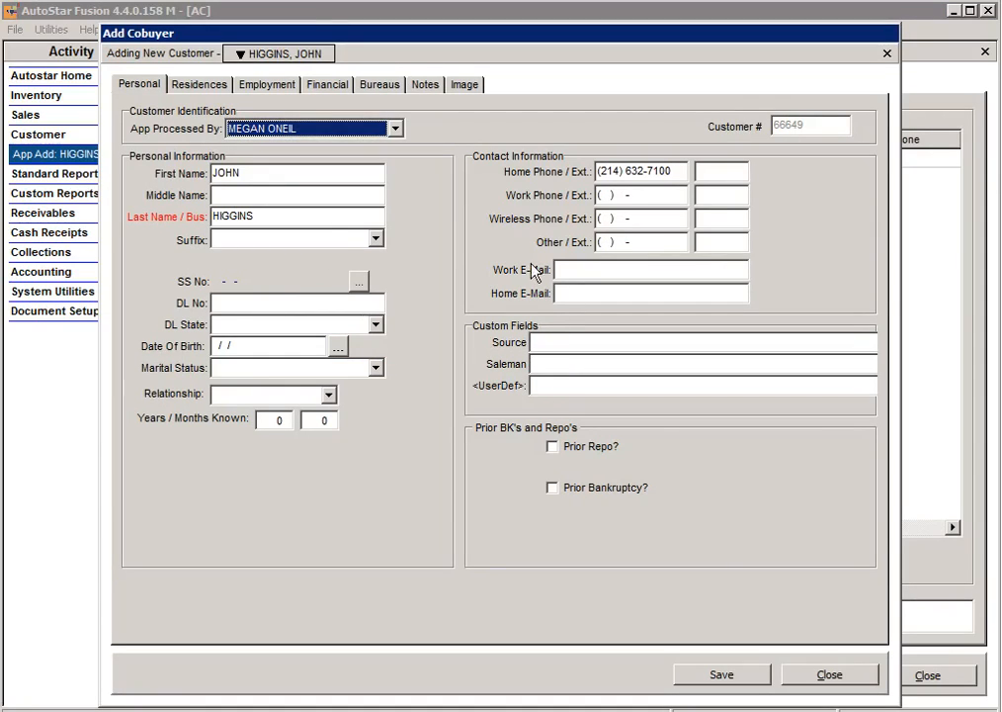
# Step: Enter the co-buyer's SSN and driver's licence number, with TX - TEXAS as licence state
pyautogui.click(360, 283)
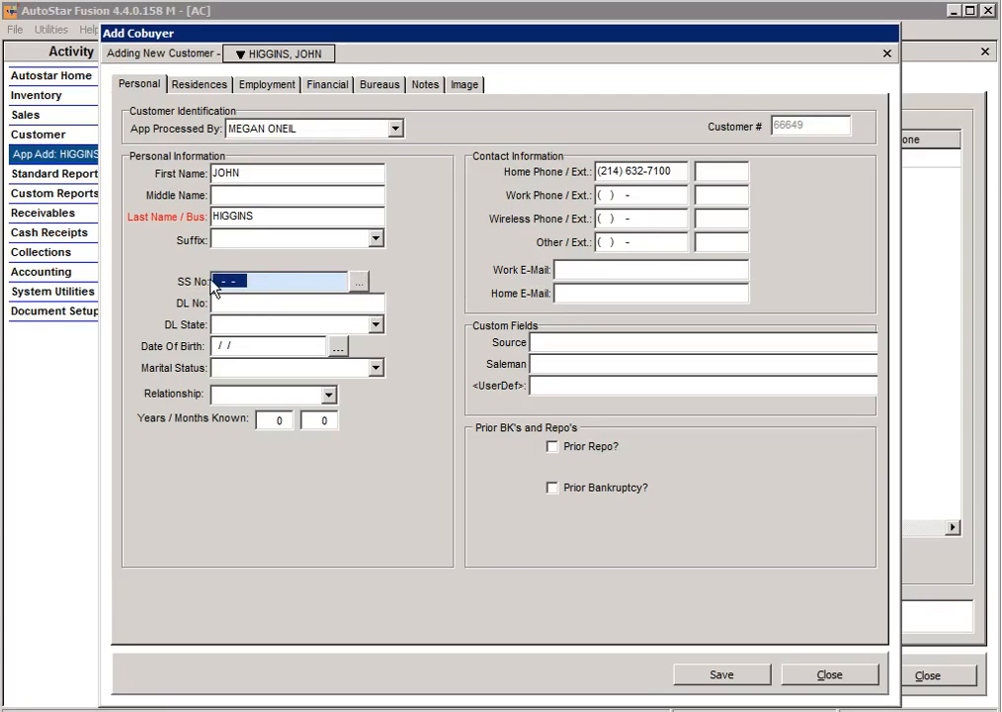
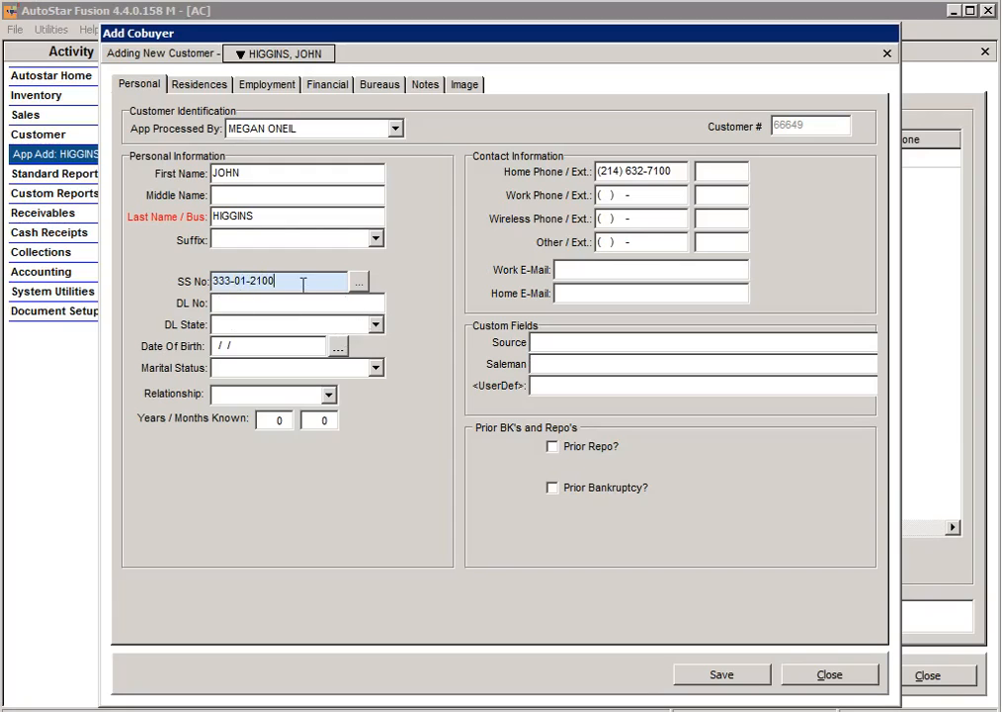
pyautogui.click(301, 306)
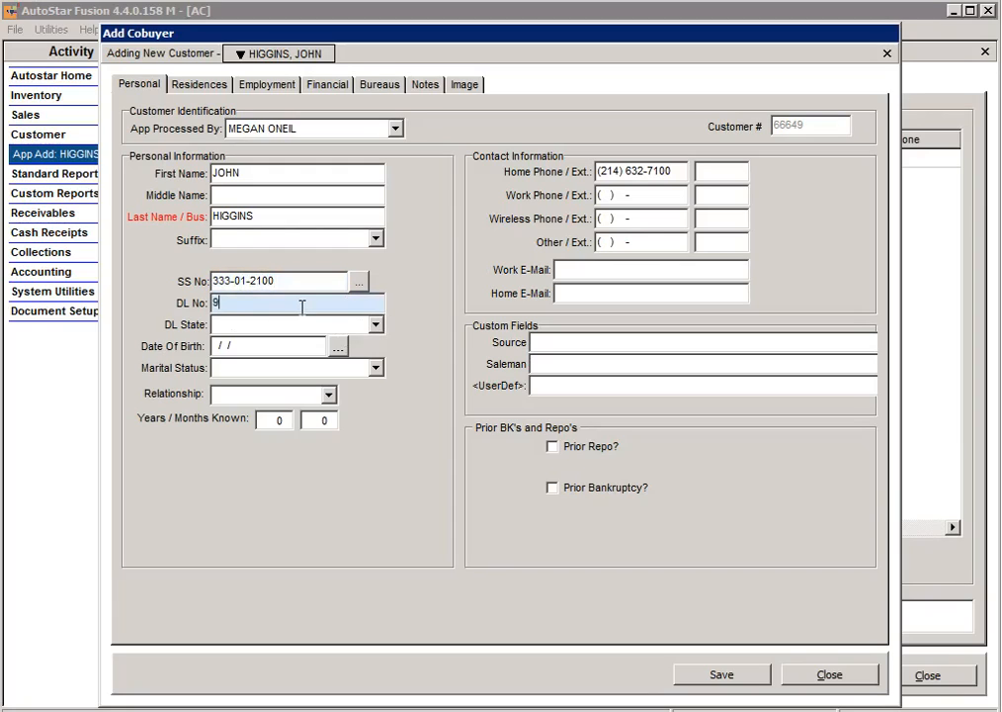
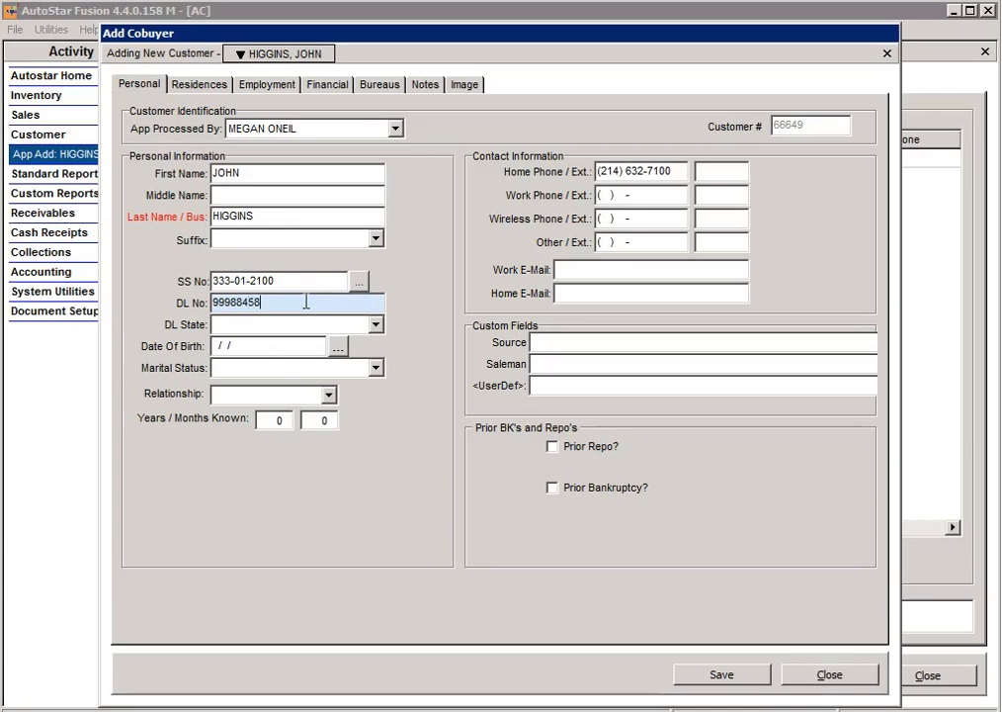
pyautogui.click(376, 326)
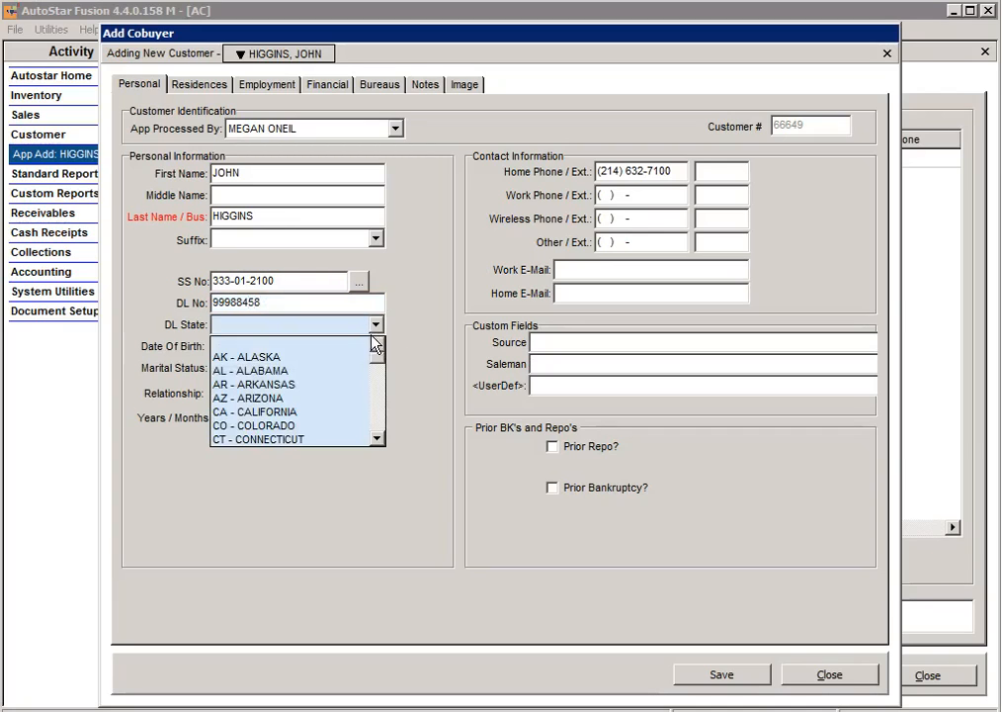
pyautogui.moveTo(376, 358); pyautogui.dragTo(386, 438)
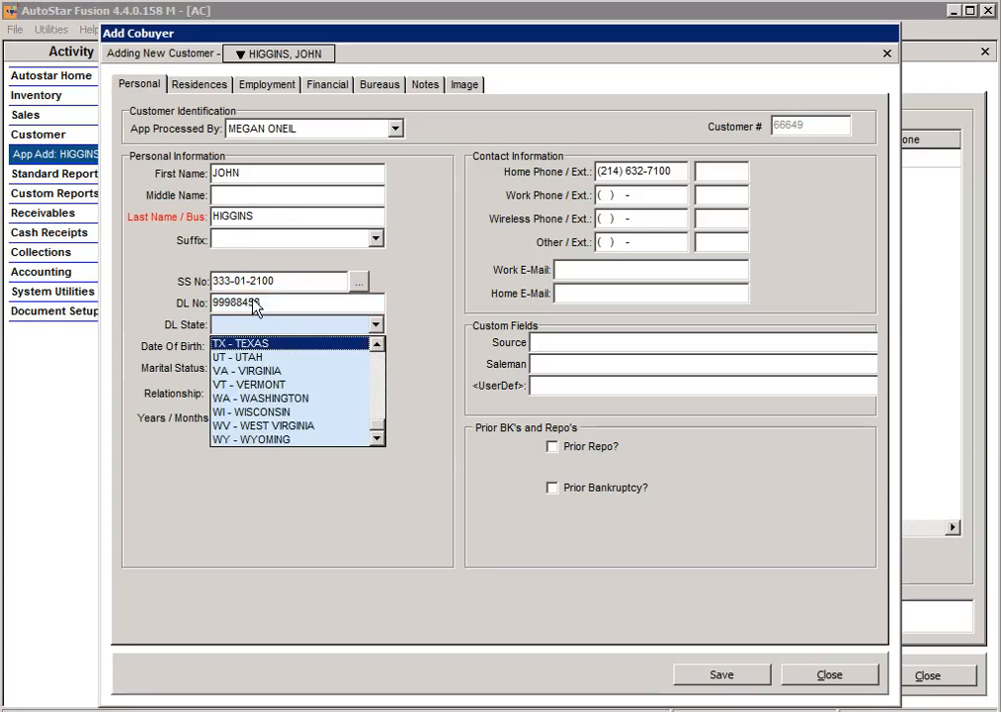
pyautogui.click(245, 346)
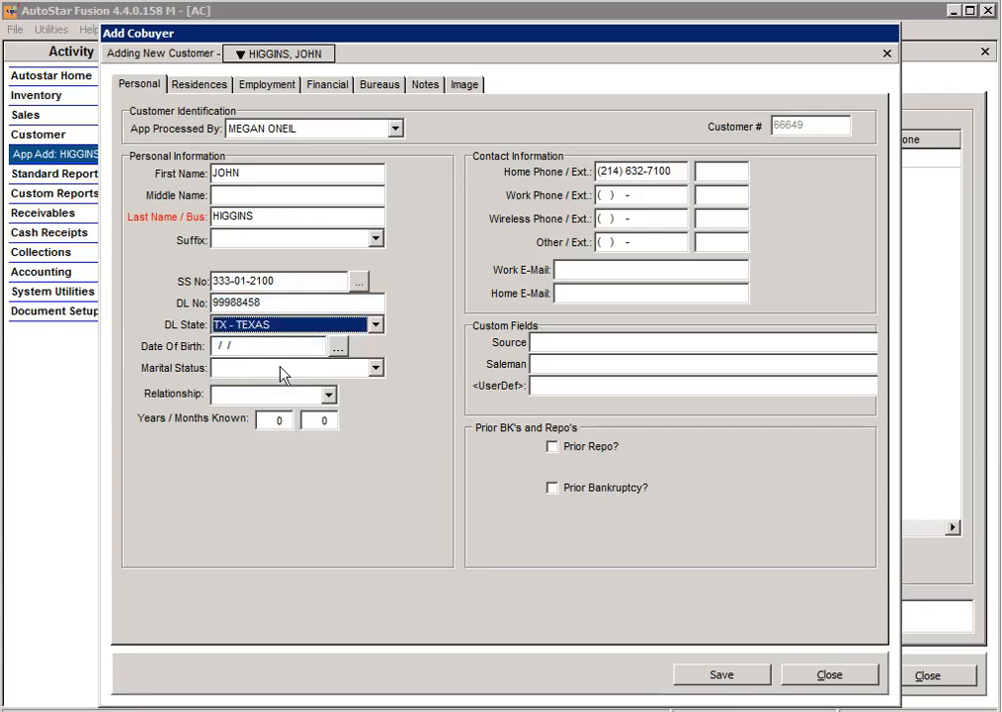
# Step: Set the co-buyer's date of birth to 08/14/2013
pyautogui.click(338, 347)
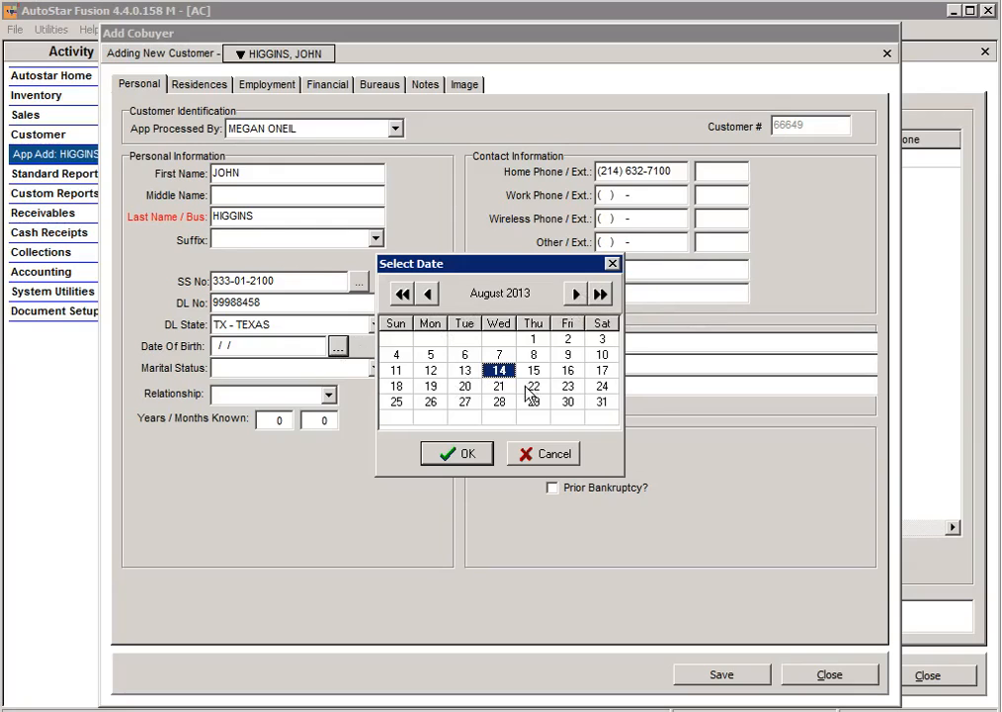
pyautogui.click(542, 453)
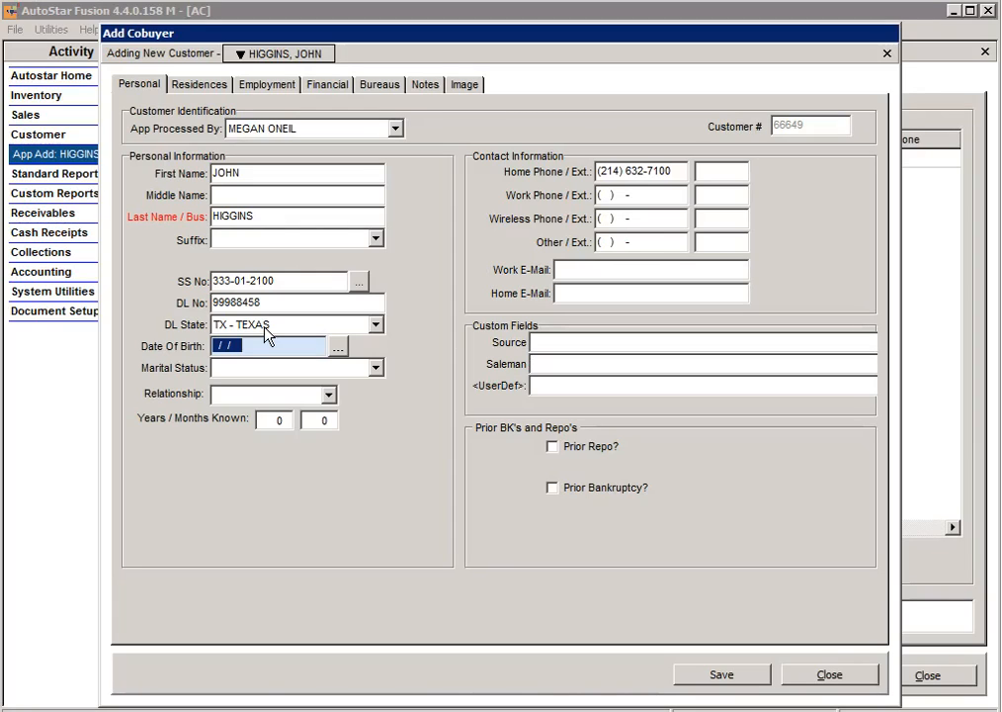
pyautogui.write('2')
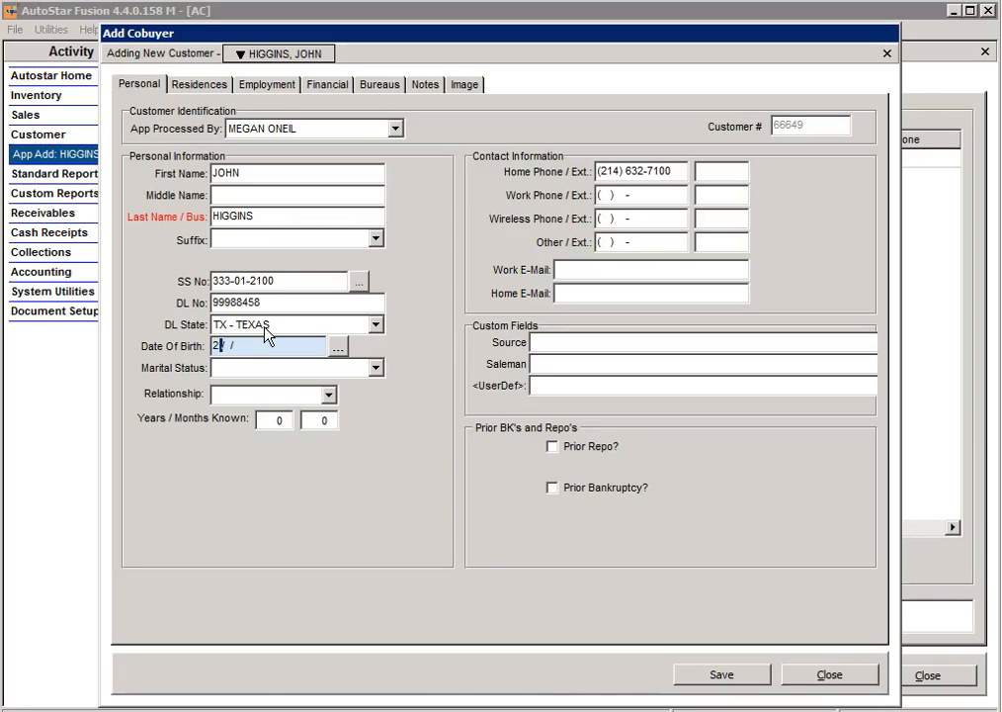
pyautogui.write('3')
pyautogui.press('BackSpace')
pyautogui.press('BackSpace')
pyautogui.write('02/31/19')
pyautogui.click(338, 346)
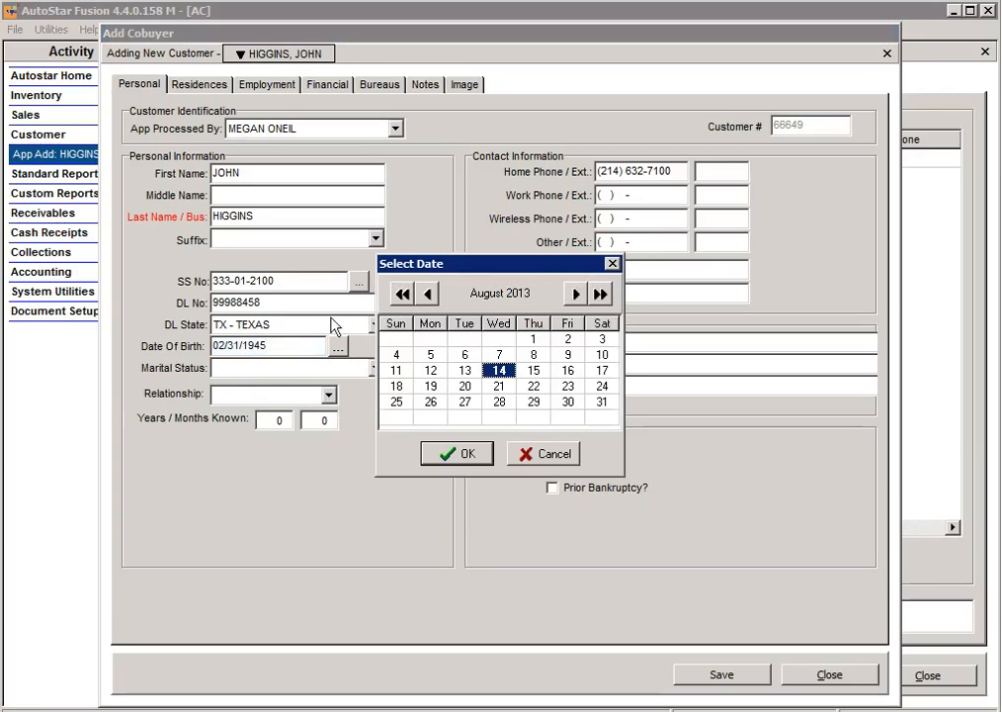
pyautogui.click(529, 453)
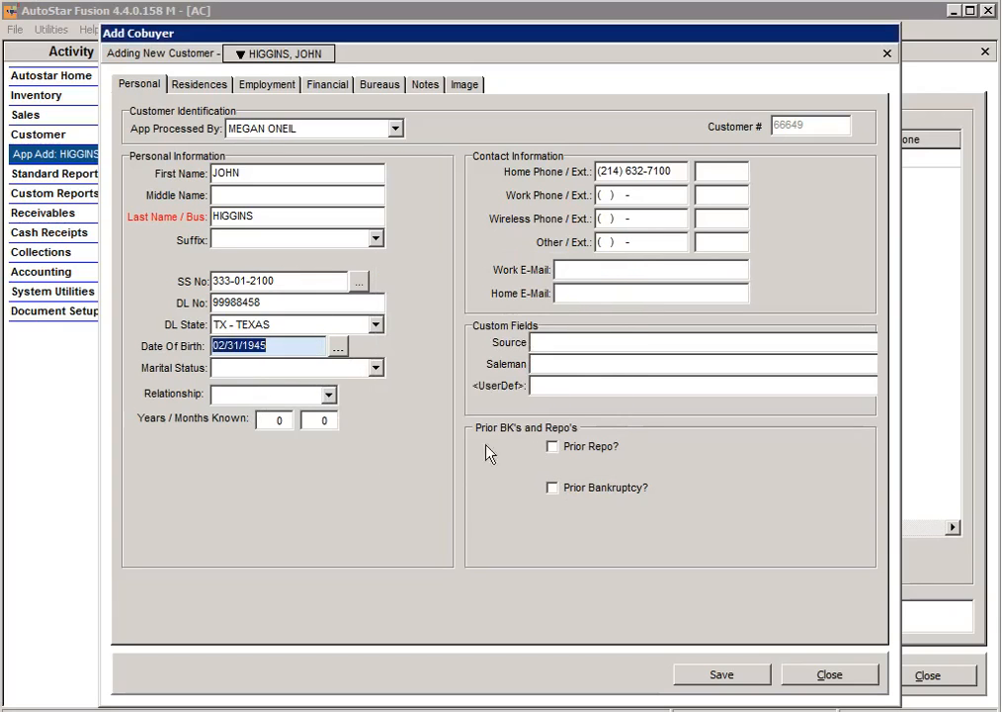
pyautogui.click(327, 397)
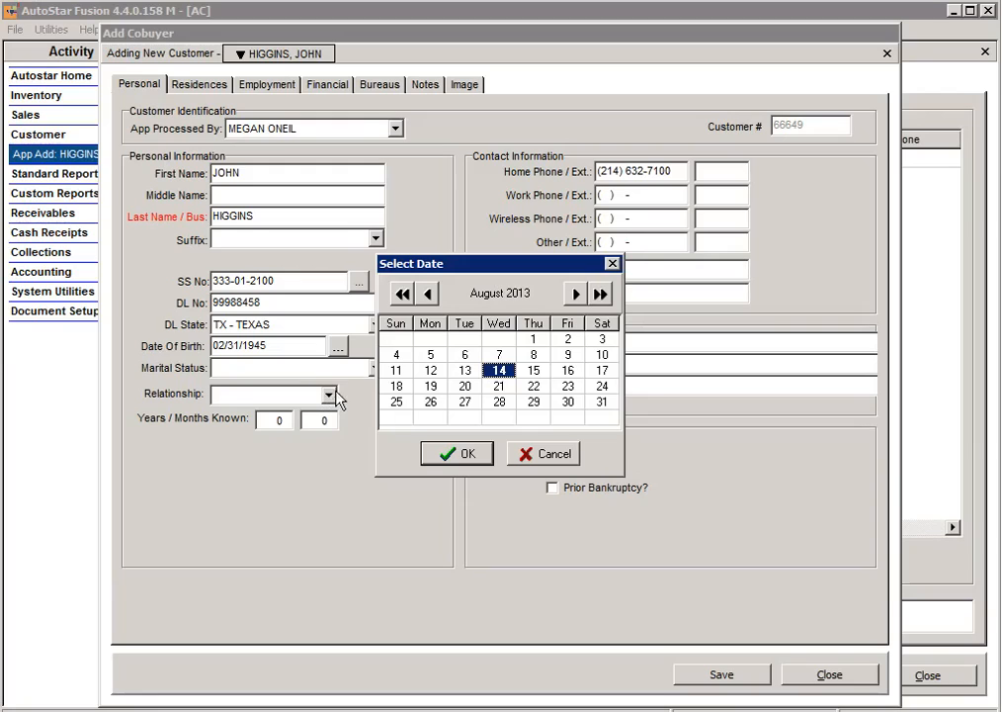
pyautogui.click(471, 452)
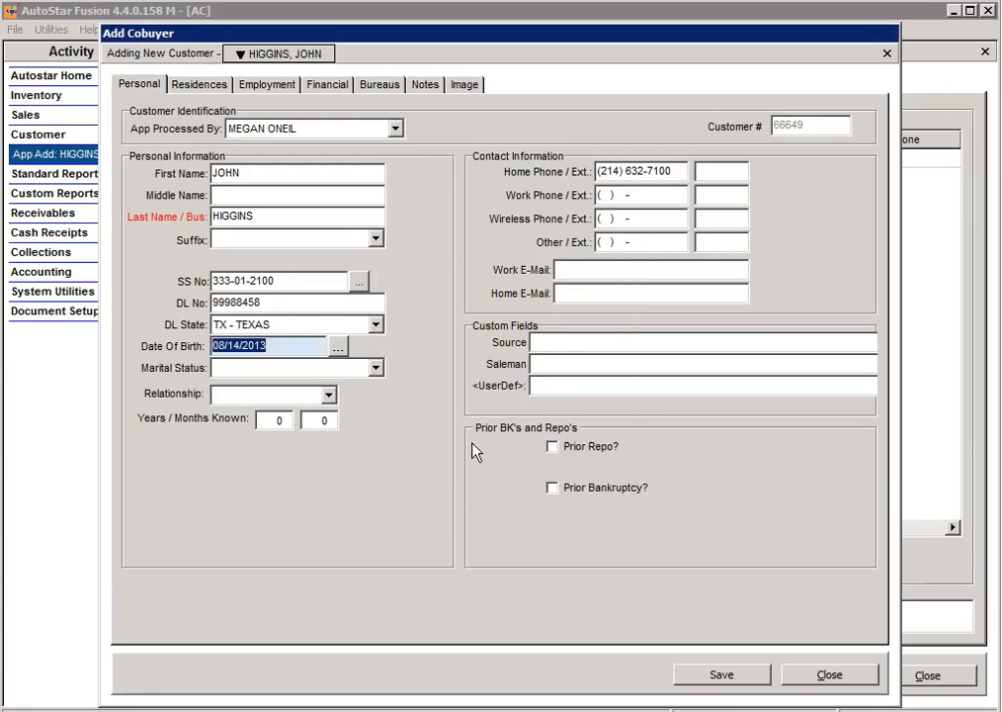
# Step: Set the relationship to FATHER and years known to 45
pyautogui.click(262, 369)
pyautogui.click(373, 385)
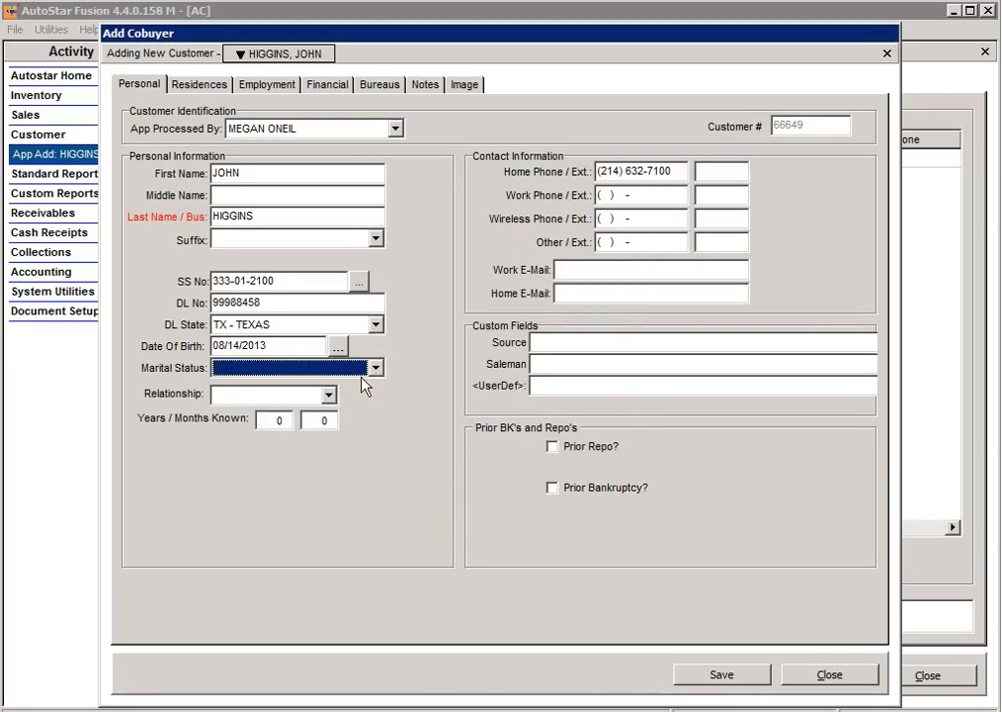
pyautogui.click(329, 395)
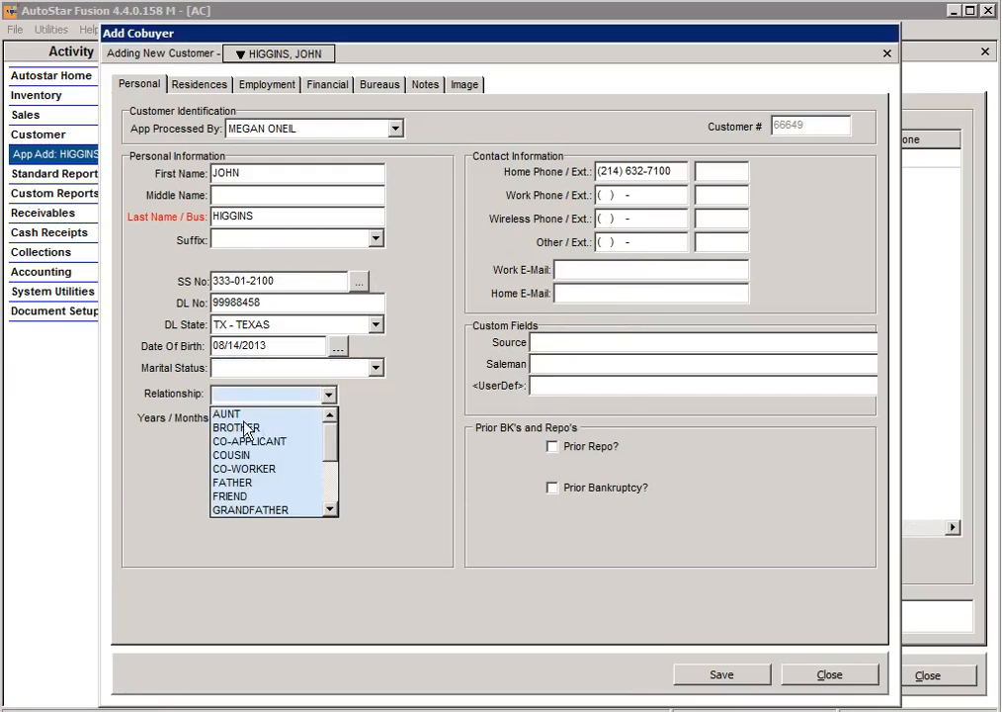
pyautogui.click(244, 483)
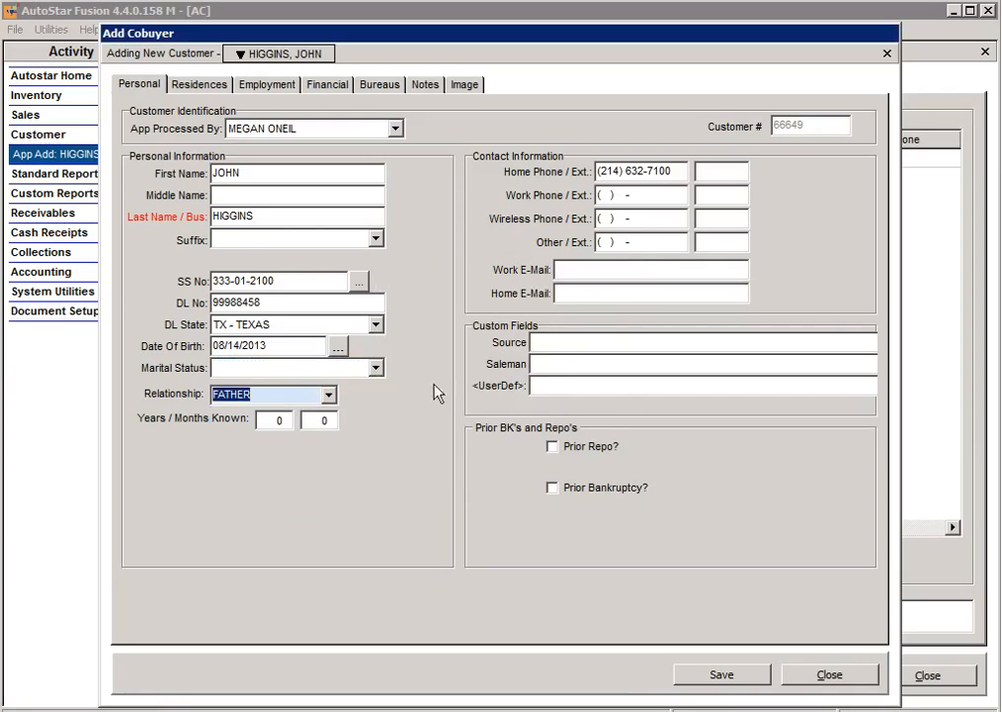
pyautogui.click(279, 423)
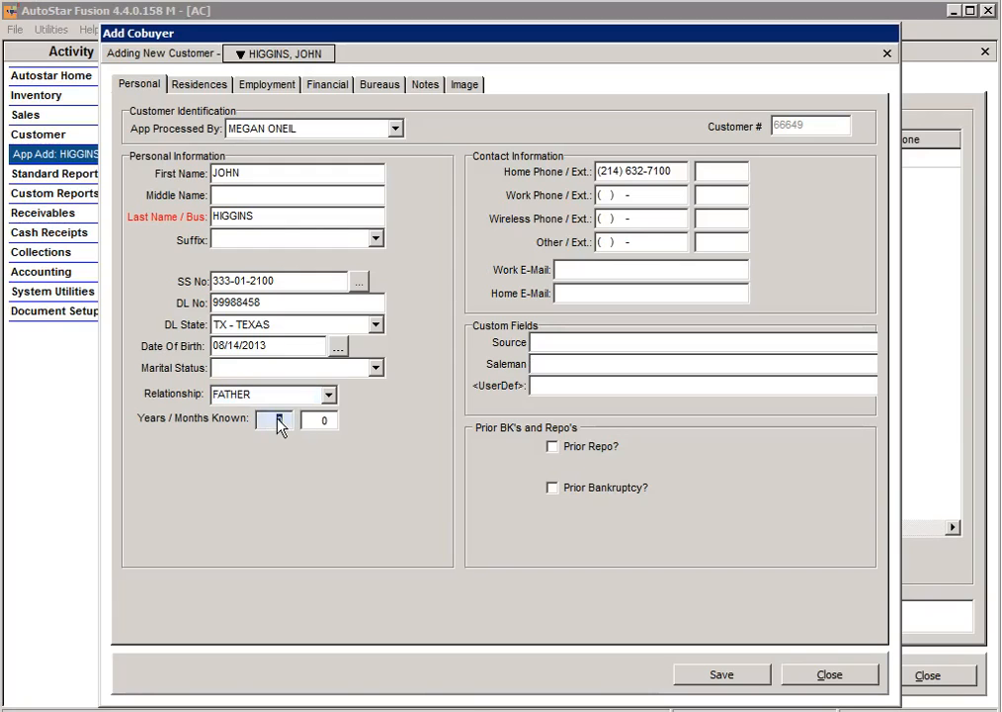
pyautogui.write('45')
pyautogui.click(215, 86)
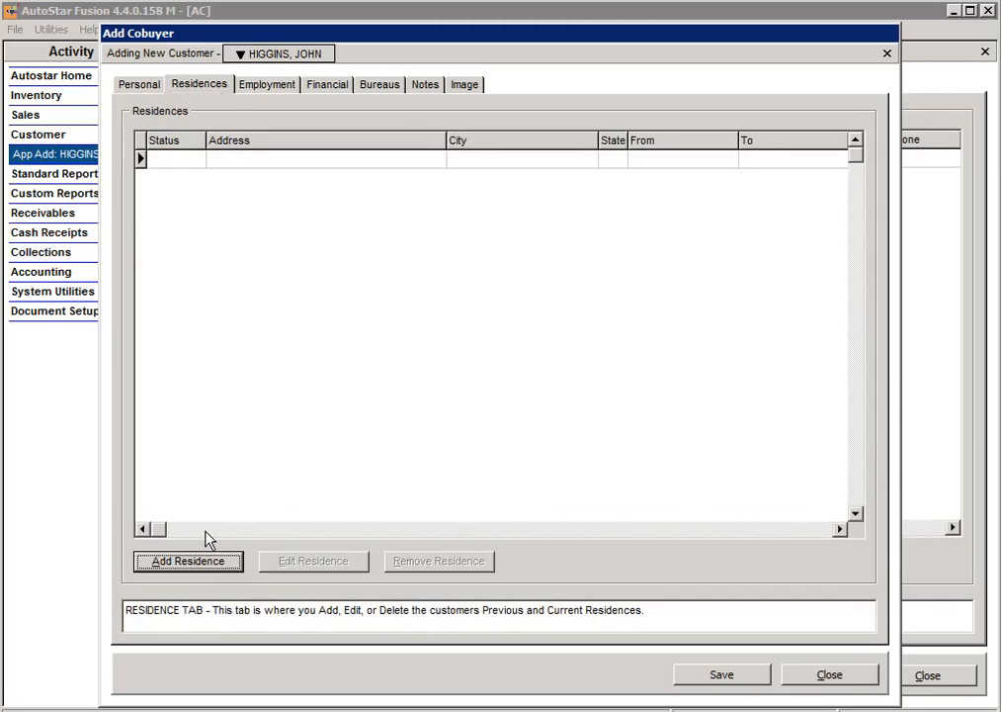
# Step: Start a new residence for the co-buyer with the street address and zip code
pyautogui.click(211, 561)
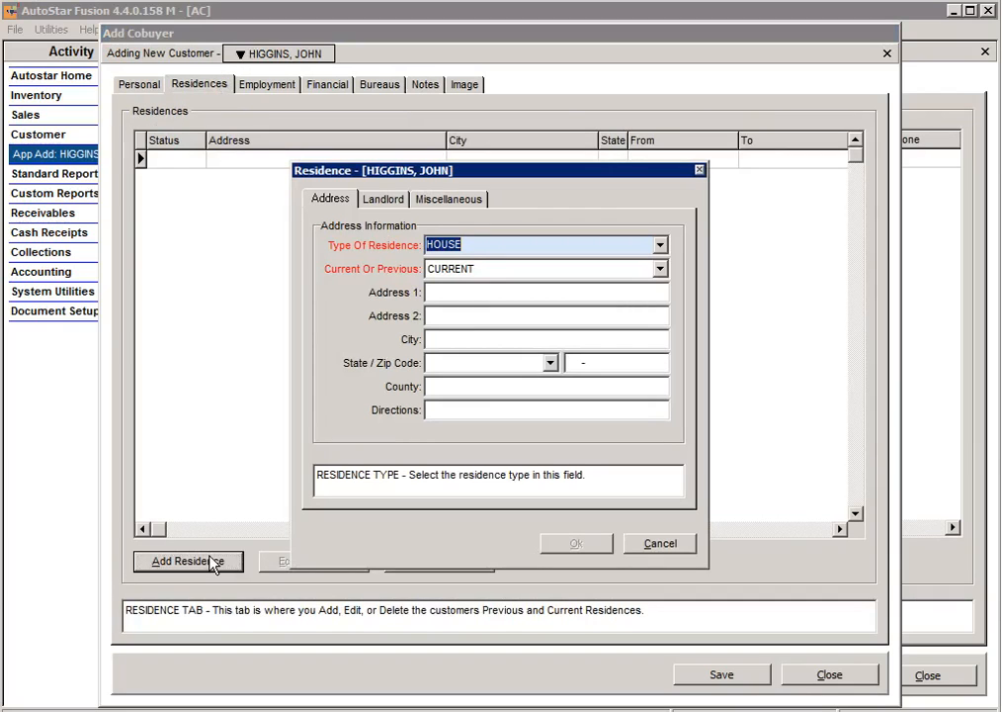
pyautogui.click(505, 292)
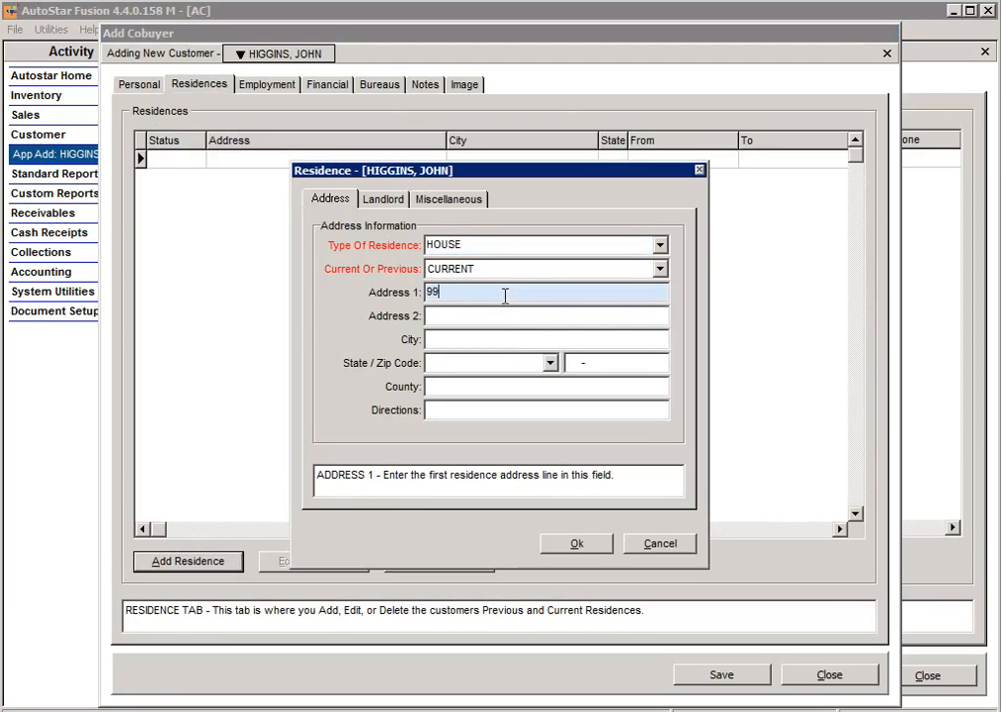
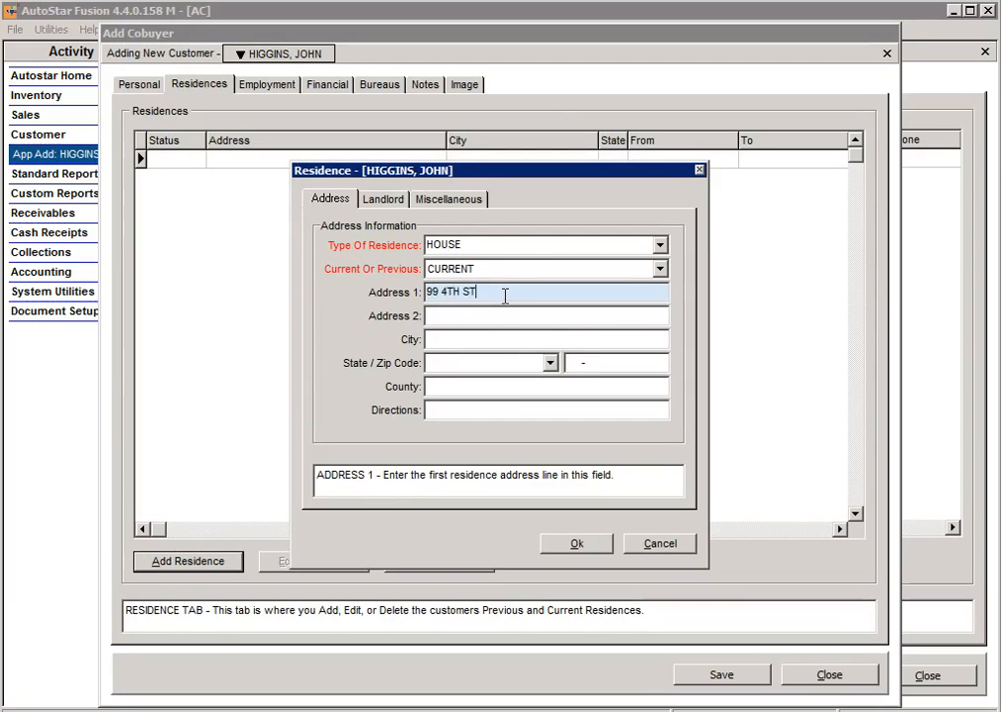
pyautogui.press('Tab')
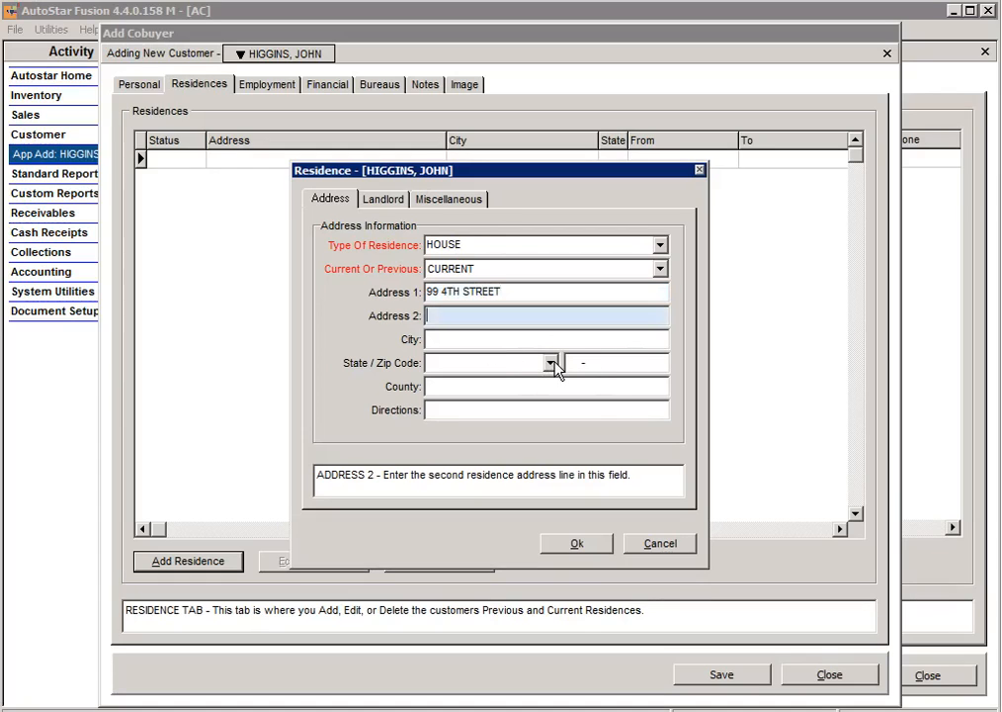
pyautogui.press('Tab')
pyautogui.write('76058')
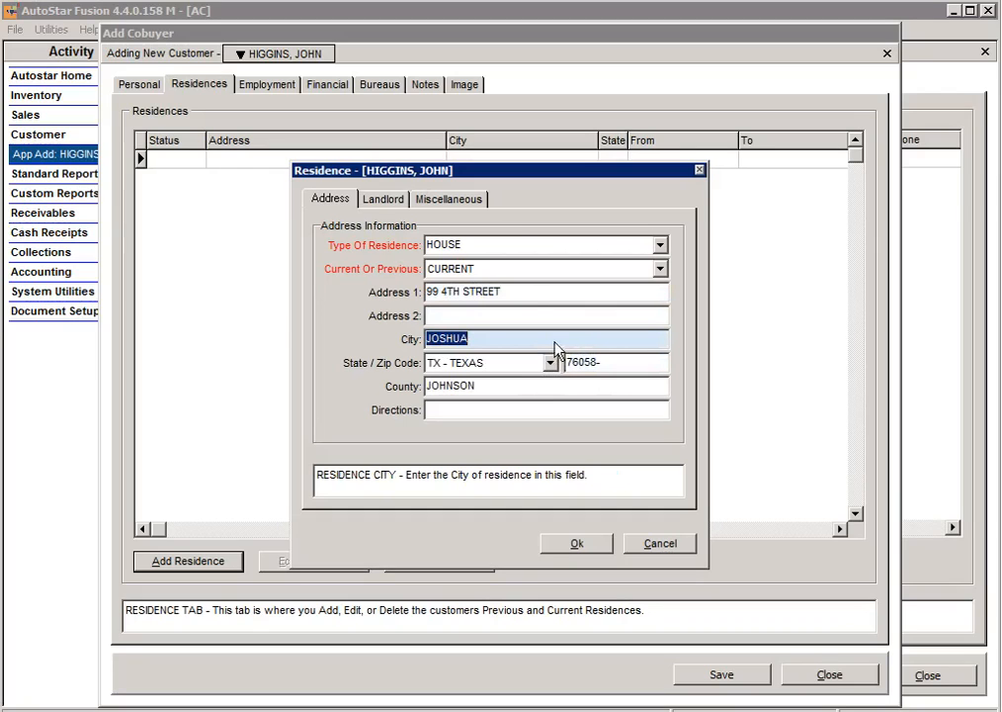
# Step: Set the move-in date to 08/14/1998 and the monthly payment to 1225
pyautogui.click(425, 199)
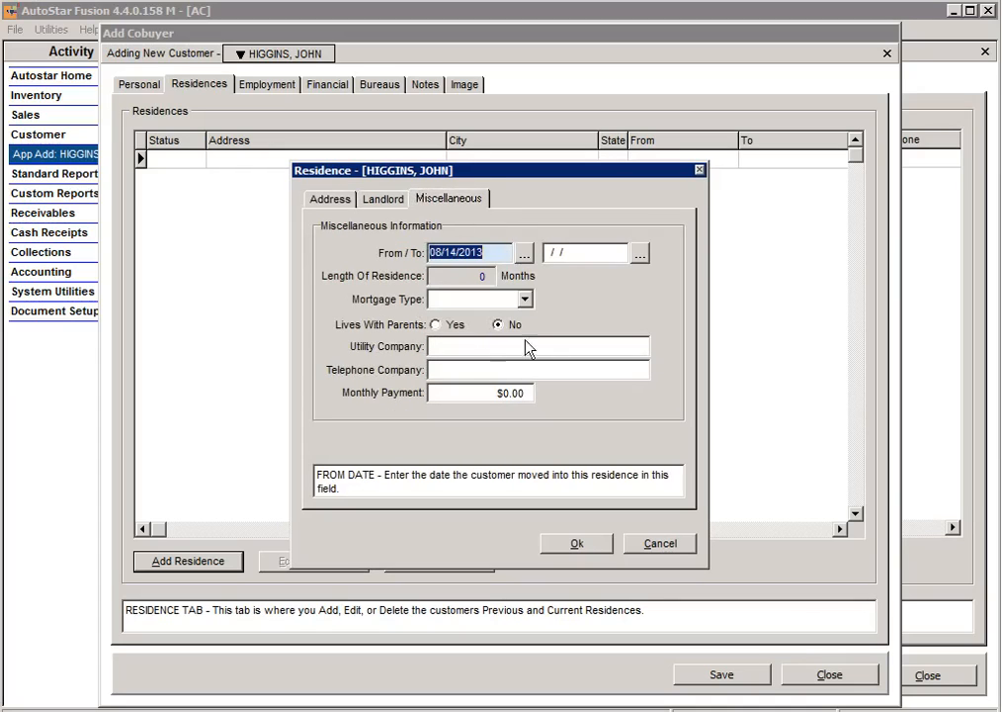
pyautogui.click(526, 253)
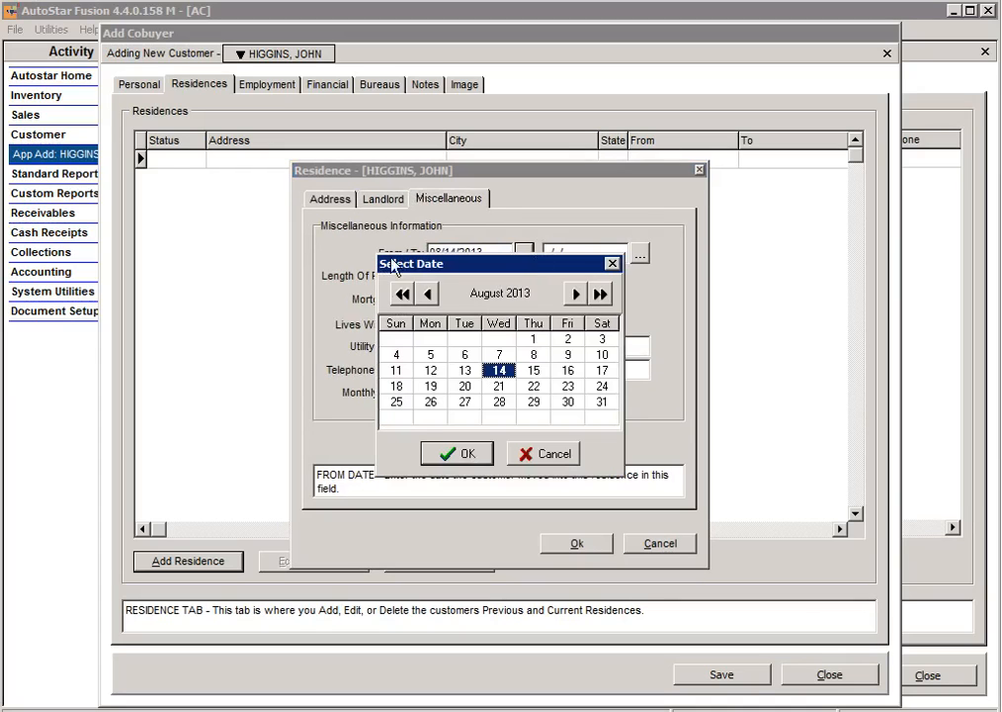
pyautogui.click(402, 293)
pyautogui.click(403, 294)
pyautogui.click(402, 294)
pyautogui.click(403, 293)
pyautogui.click(402, 294)
pyautogui.click(402, 294)
pyautogui.click(402, 294)
pyautogui.click(402, 293)
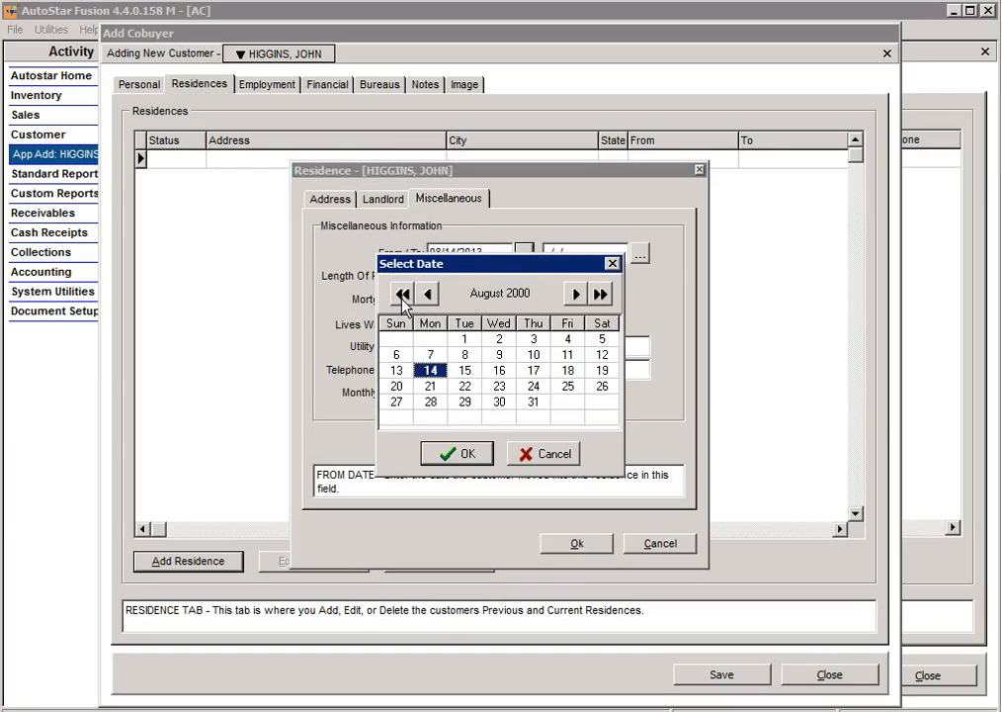
pyautogui.click(403, 293)
pyautogui.click(402, 294)
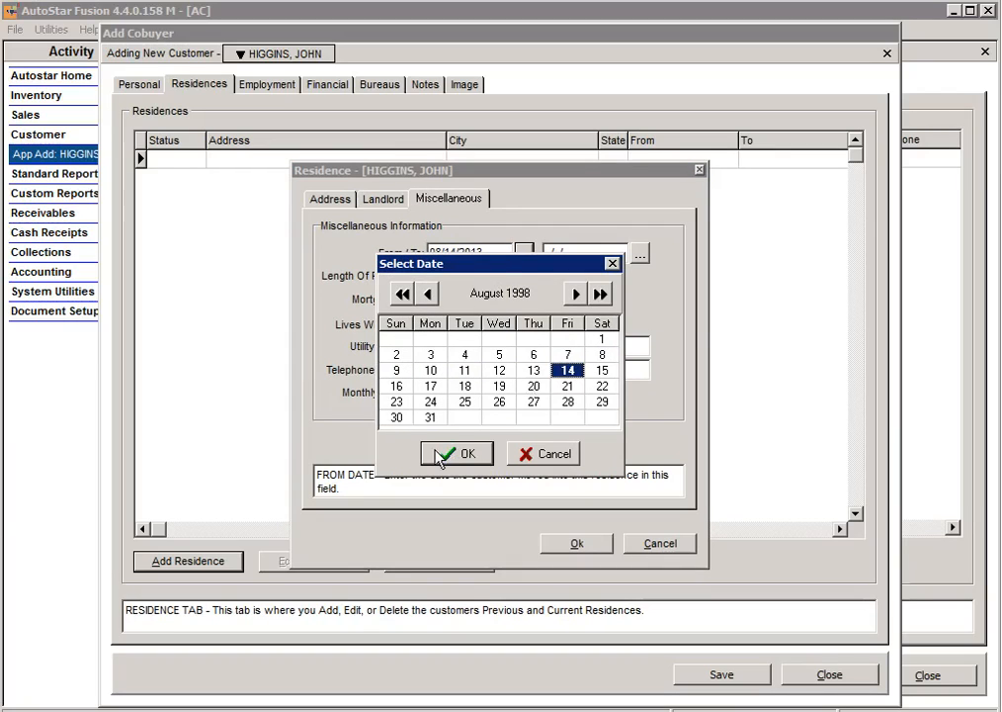
pyautogui.click(450, 453)
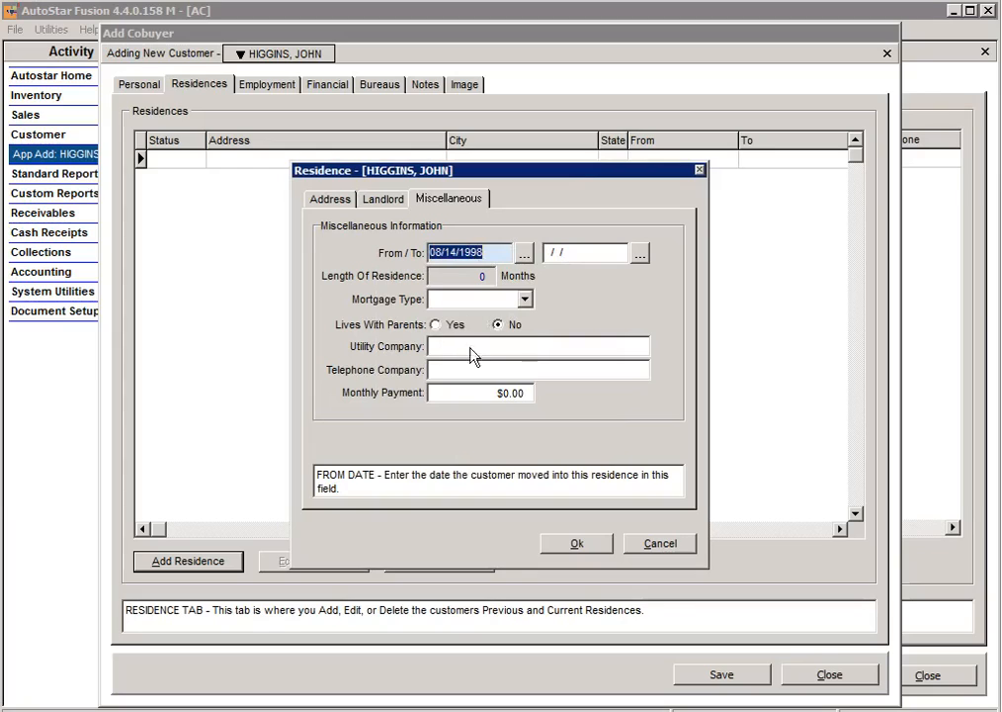
pyautogui.click(494, 394)
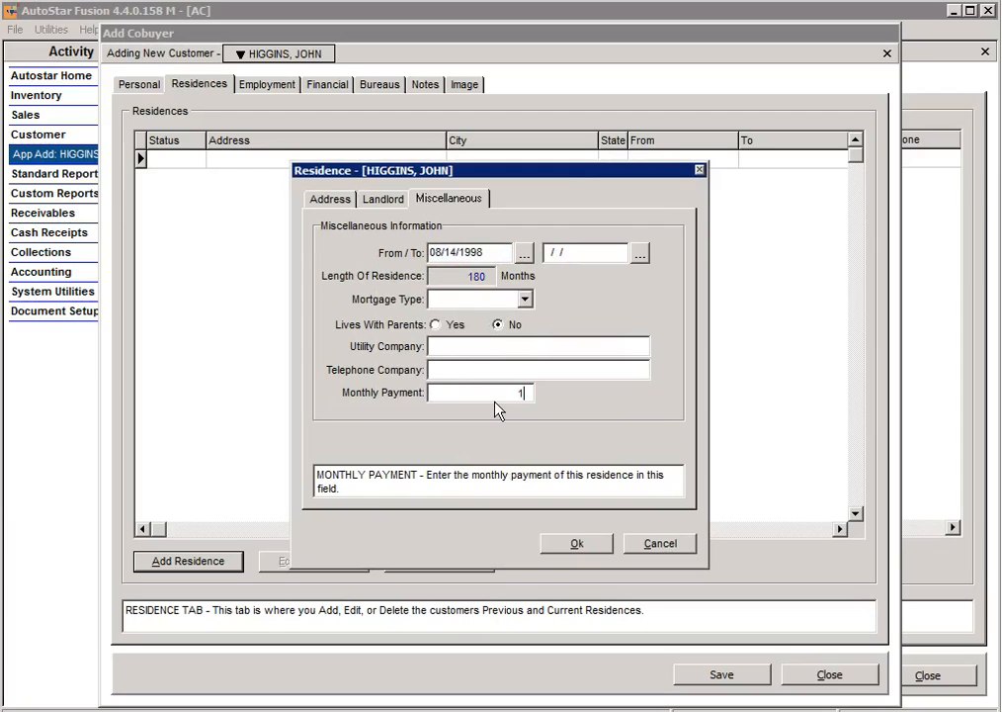
pyautogui.write('1225')
# Step: Choose MORTGAGE as the mortgage type and save the residence
pyautogui.click(576, 544)
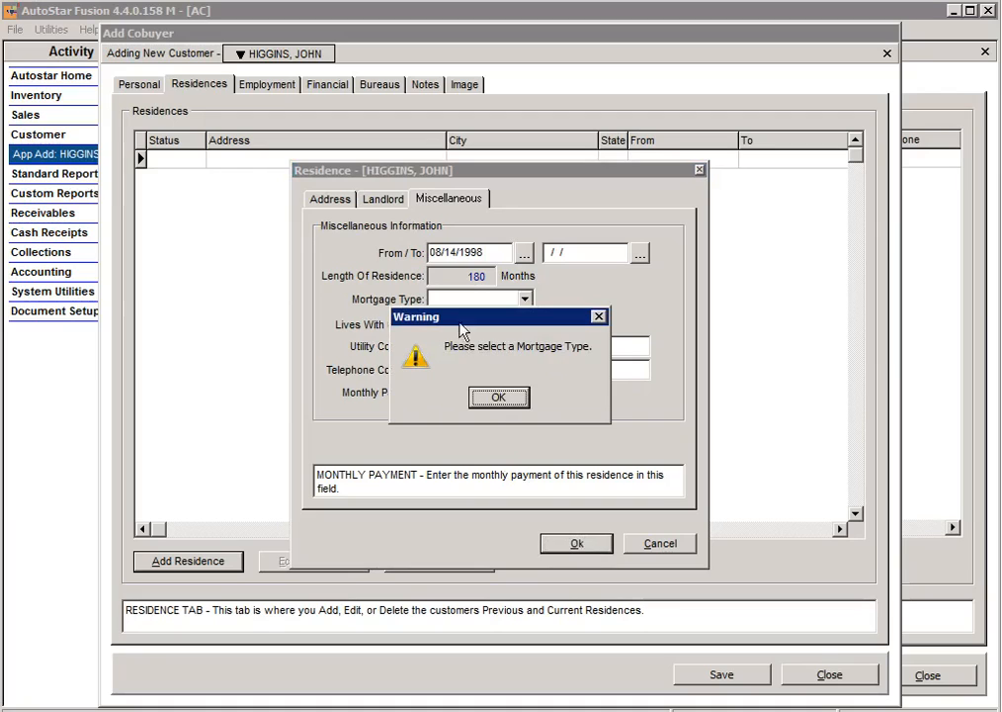
pyautogui.click(499, 396)
pyautogui.click(525, 298)
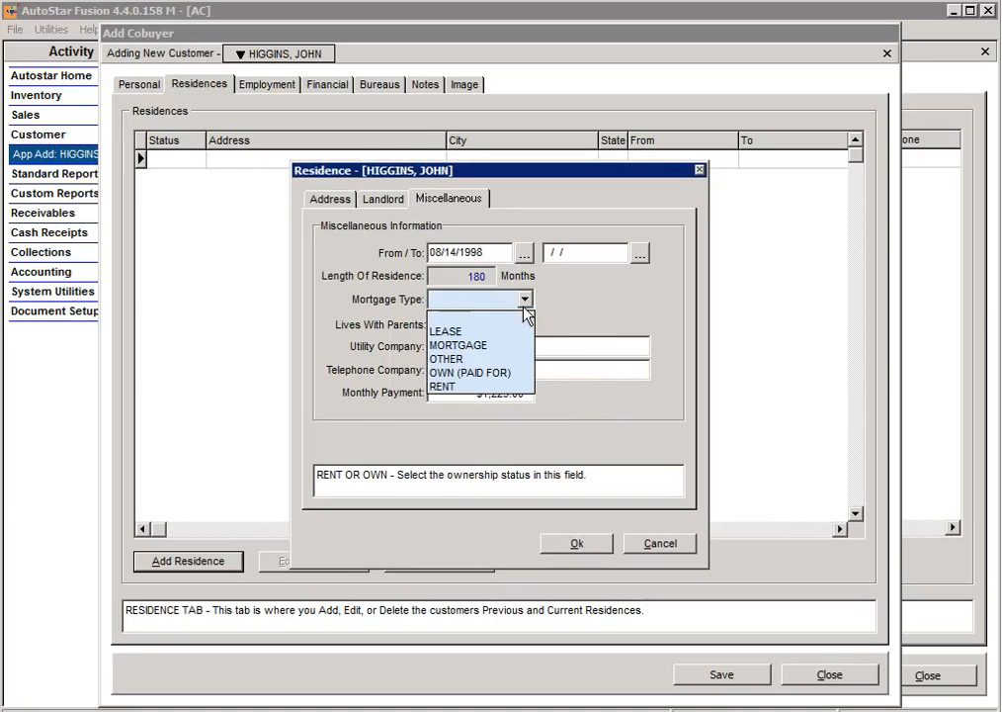
pyautogui.click(464, 345)
pyautogui.click(573, 546)
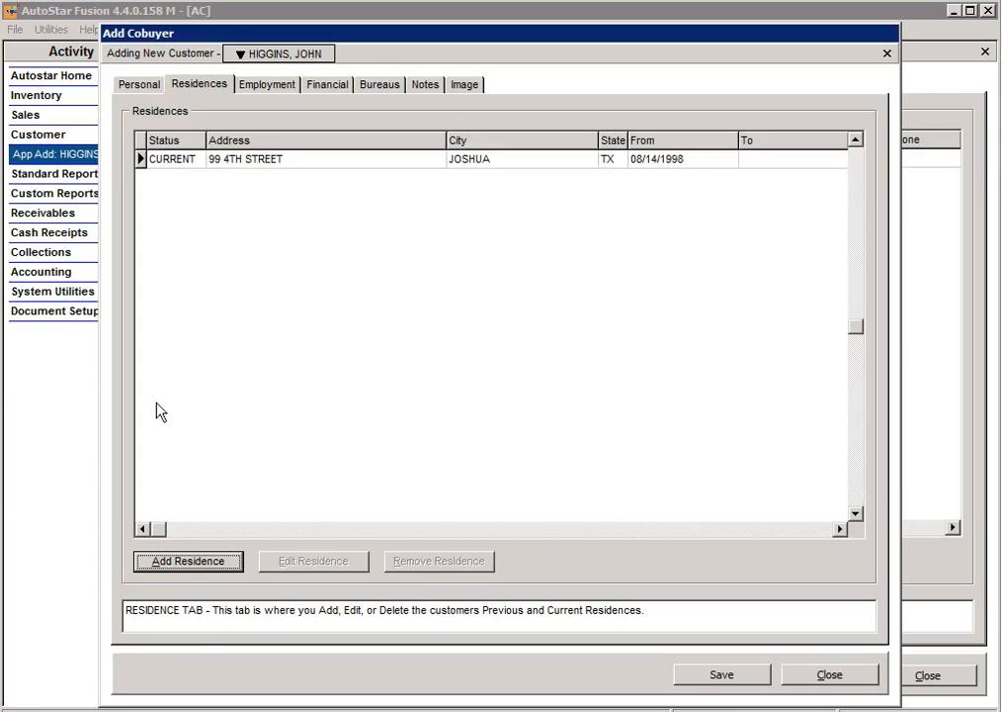
# Step: Add BELL HELICOPTER as a new employer with the supervisor's name and zip 76103
pyautogui.click(281, 89)
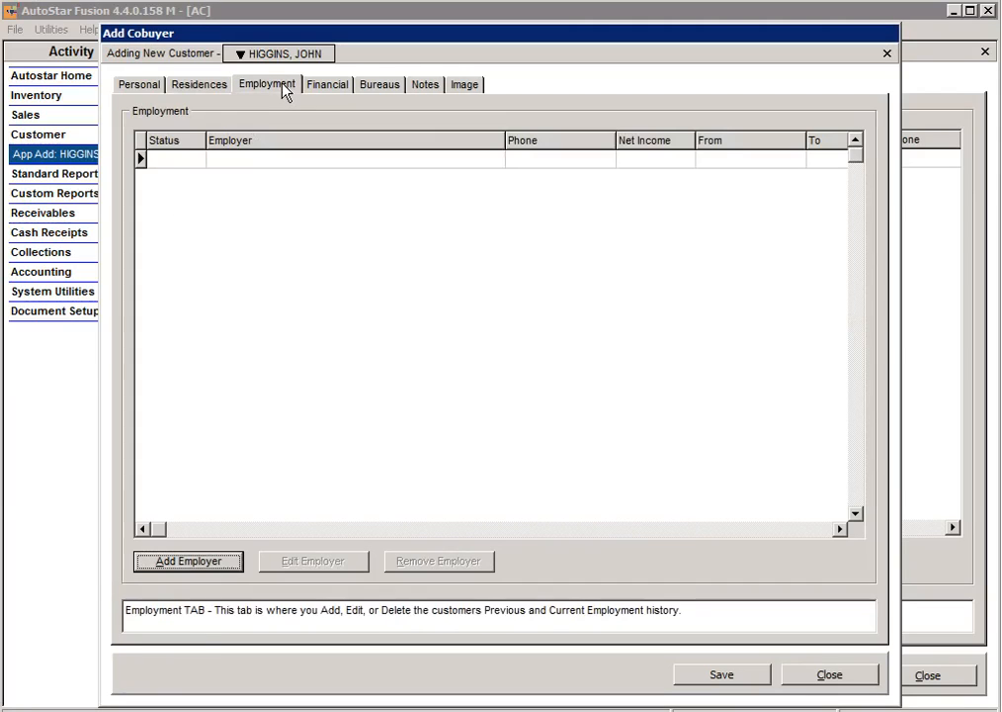
pyautogui.click(214, 566)
pyautogui.write('BELL ')
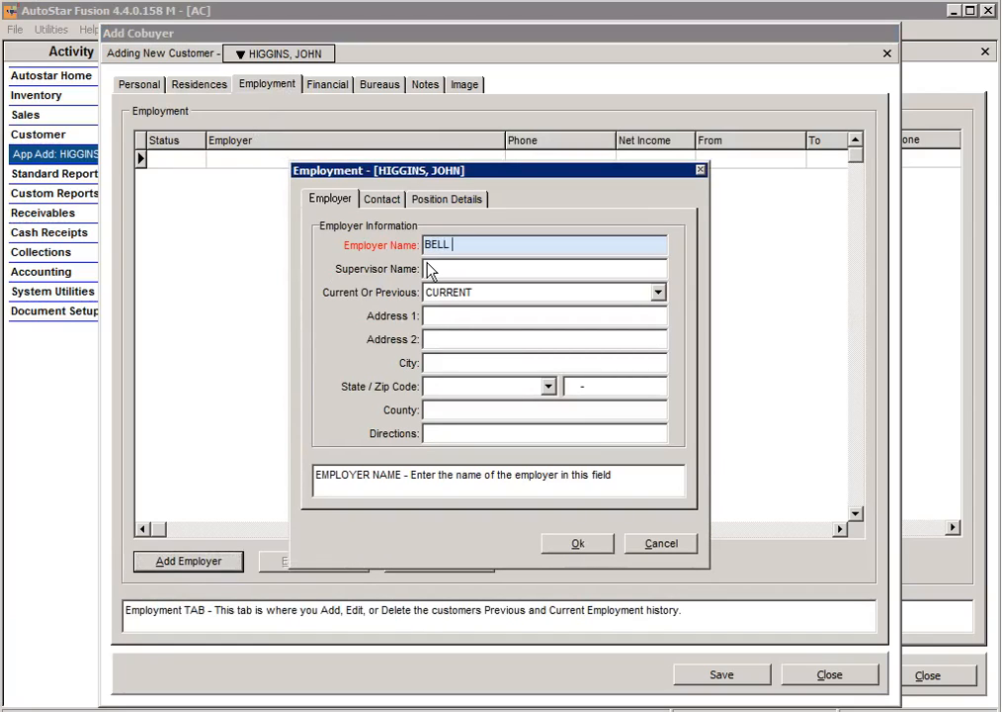
pyautogui.write('HELICOPTER')
pyautogui.press('Tab')
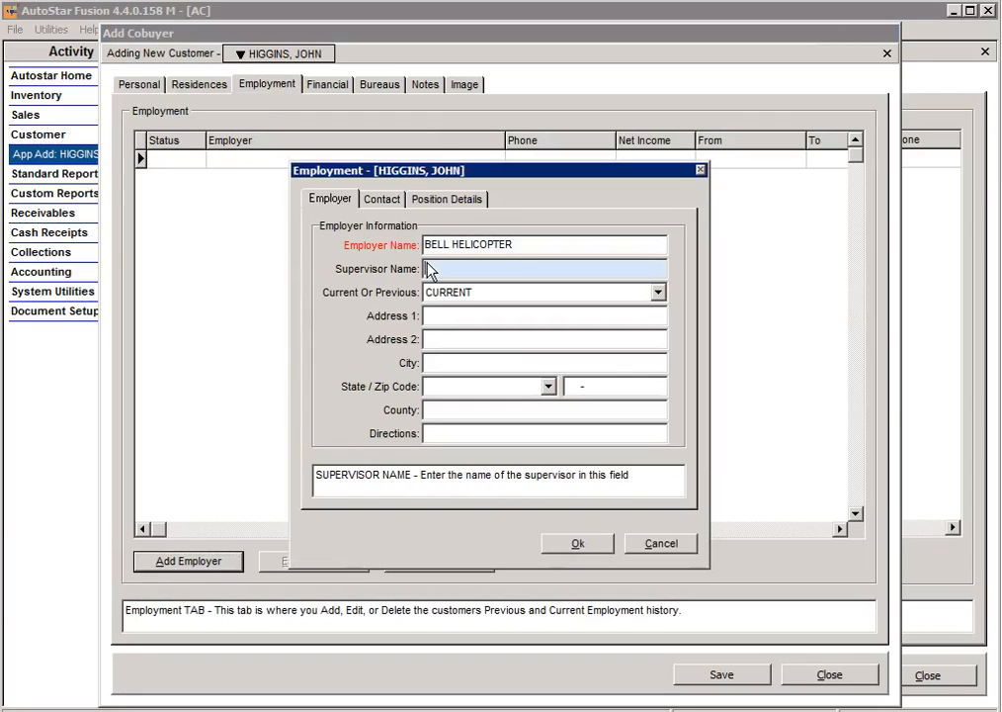
pyautogui.write('TIM')
pyautogui.press('Tab')
pyautogui.press('Tab')
pyautogui.press('Tab')
pyautogui.press('Tab')
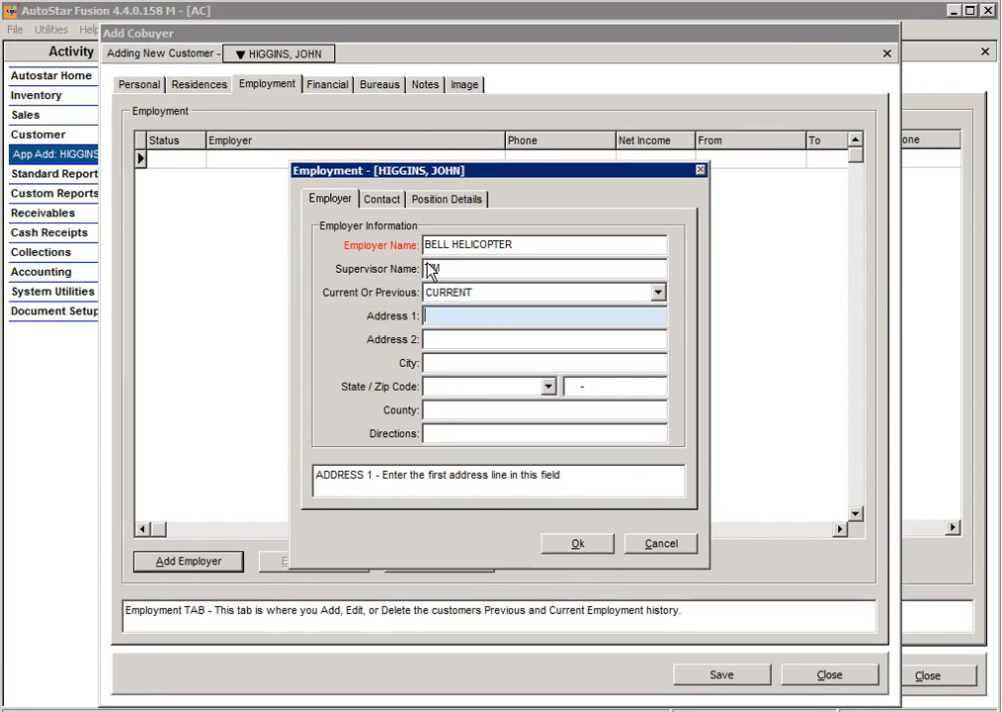
pyautogui.press('Tab')
pyautogui.press('Tab')
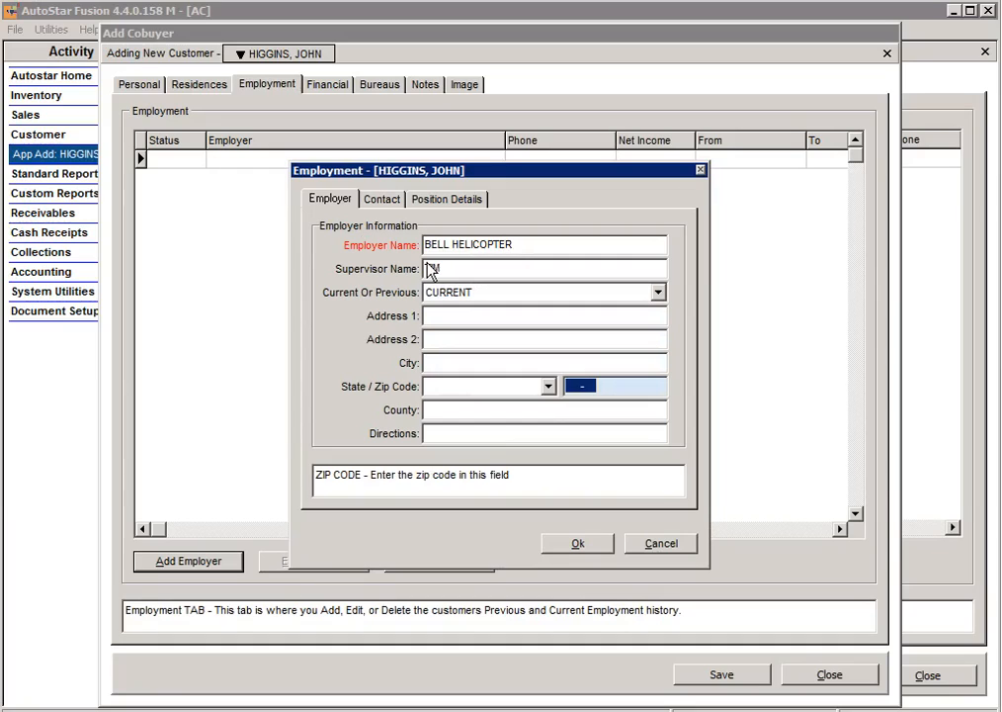
pyautogui.write('76103')
pyautogui.press('Tab')
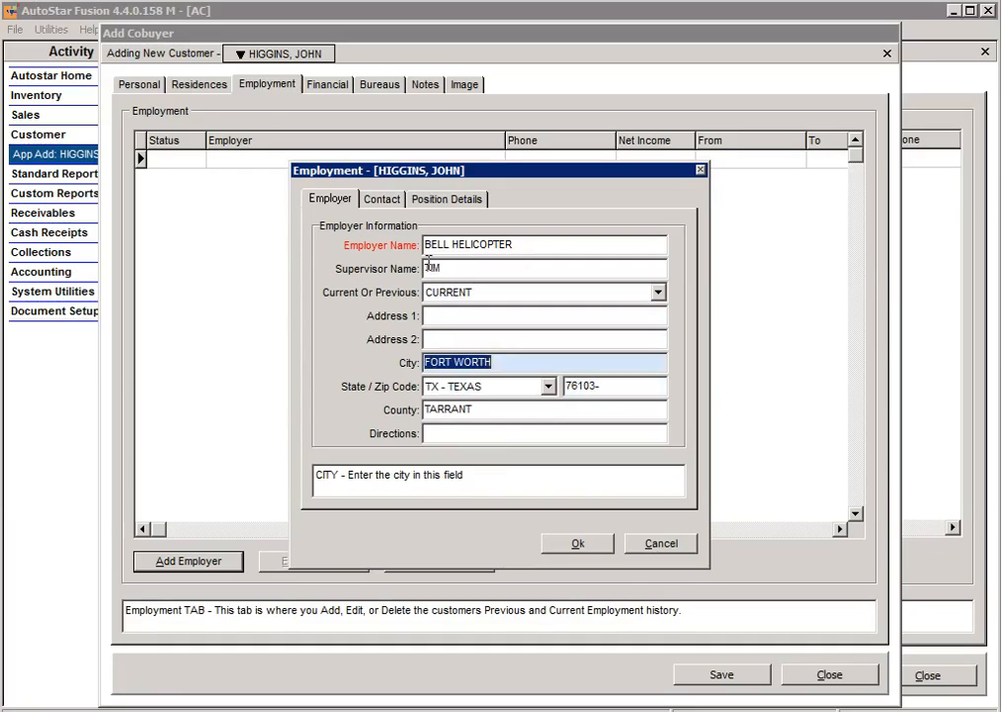
# Step: Enter the employer's work phone number in the contact details
pyautogui.click(451, 200)
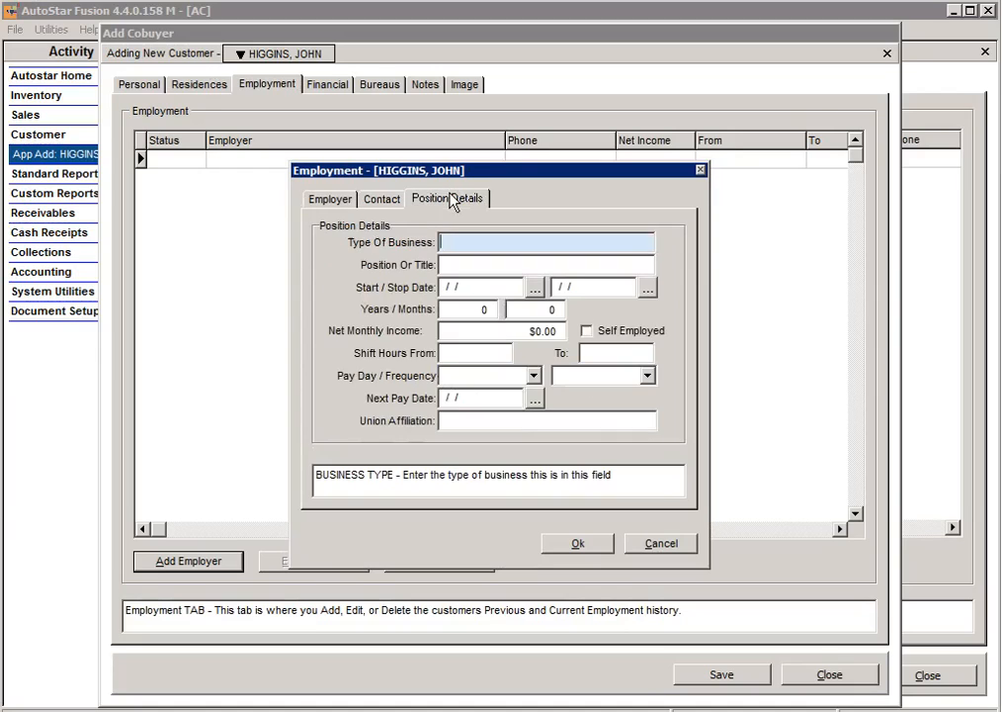
pyautogui.click(381, 199)
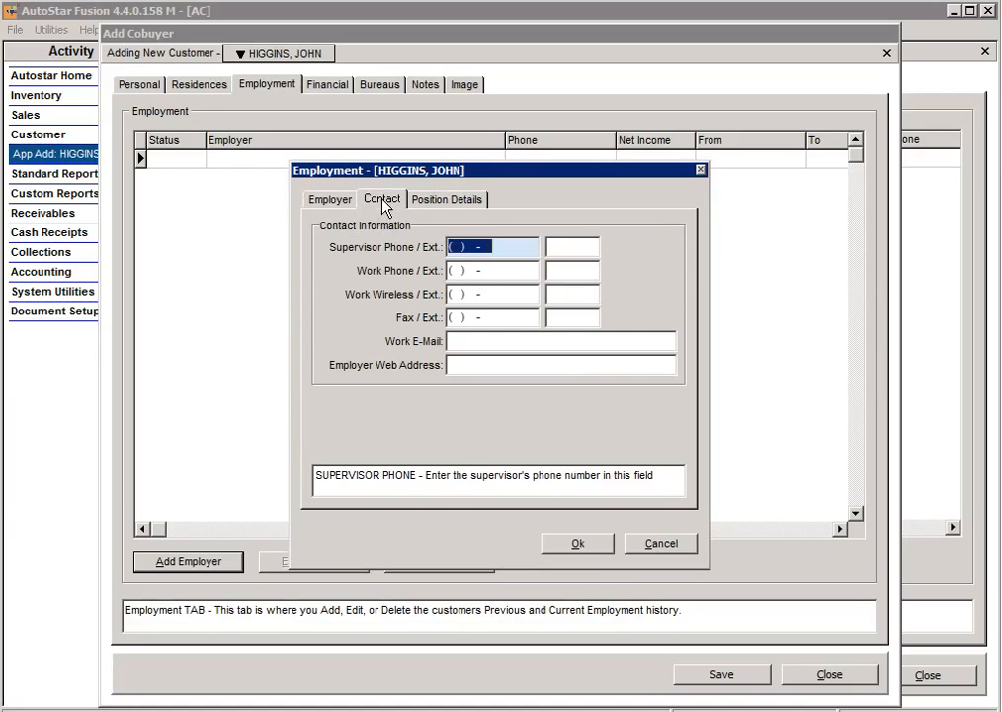
pyautogui.click(462, 268)
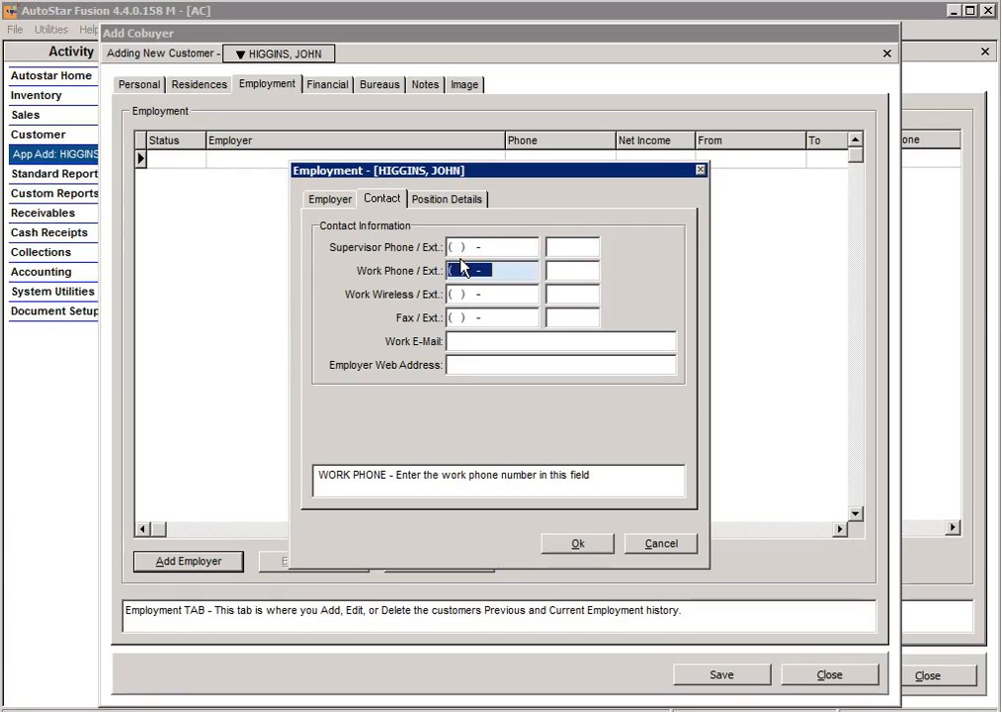
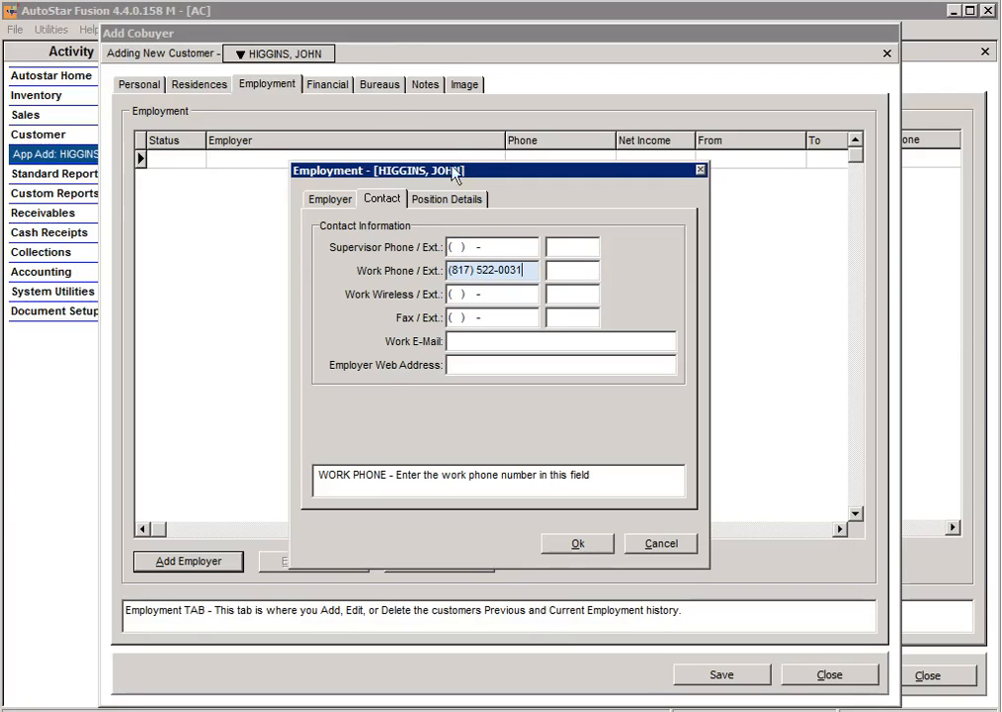
pyautogui.click(465, 201)
# Step: Enter ENGINEER in the position details with an 08/26/1997 start date
pyautogui.write('ENGINEER')
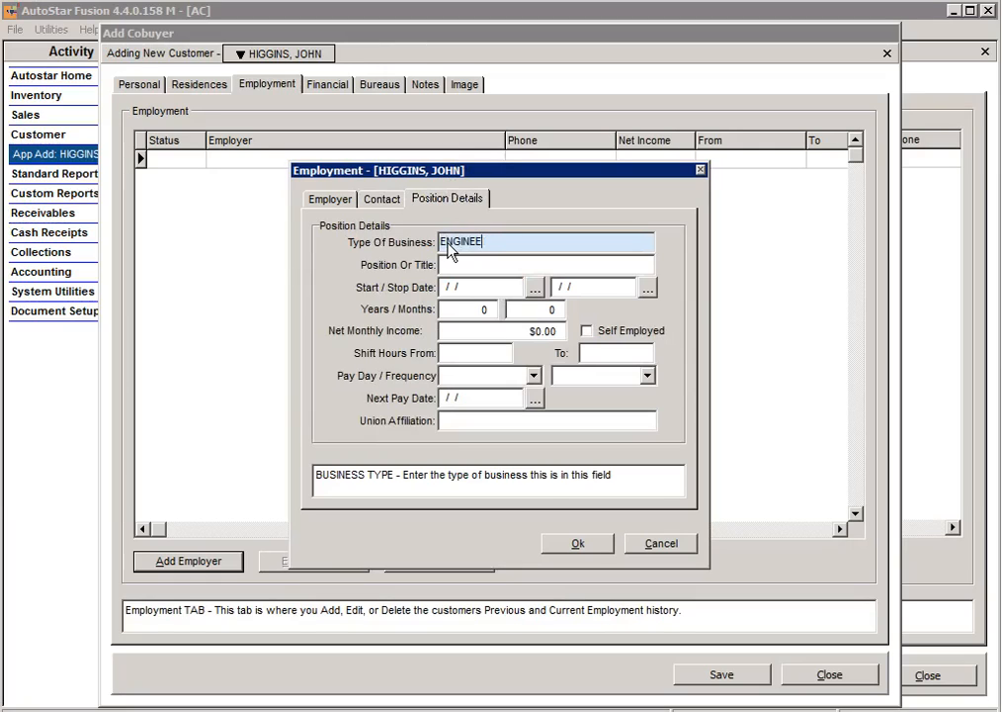
pyautogui.press('Tab')
pyautogui.press('Tab')
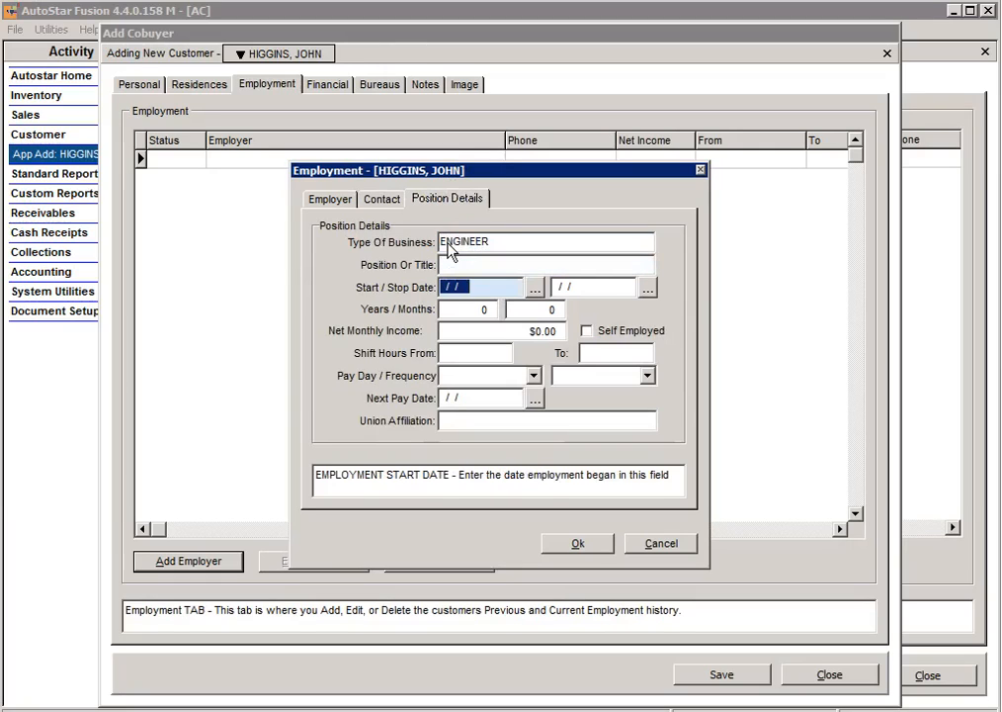
pyautogui.click(534, 287)
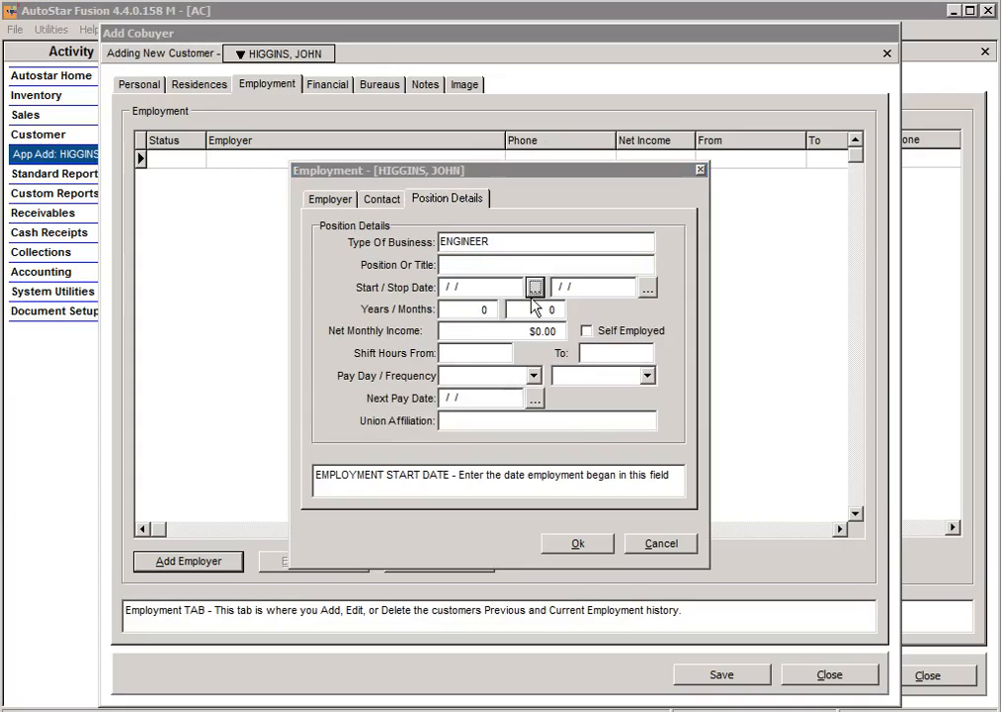
pyautogui.moveTo(402, 295); pyautogui.dragTo(402, 305)
pyautogui.click(464, 402)
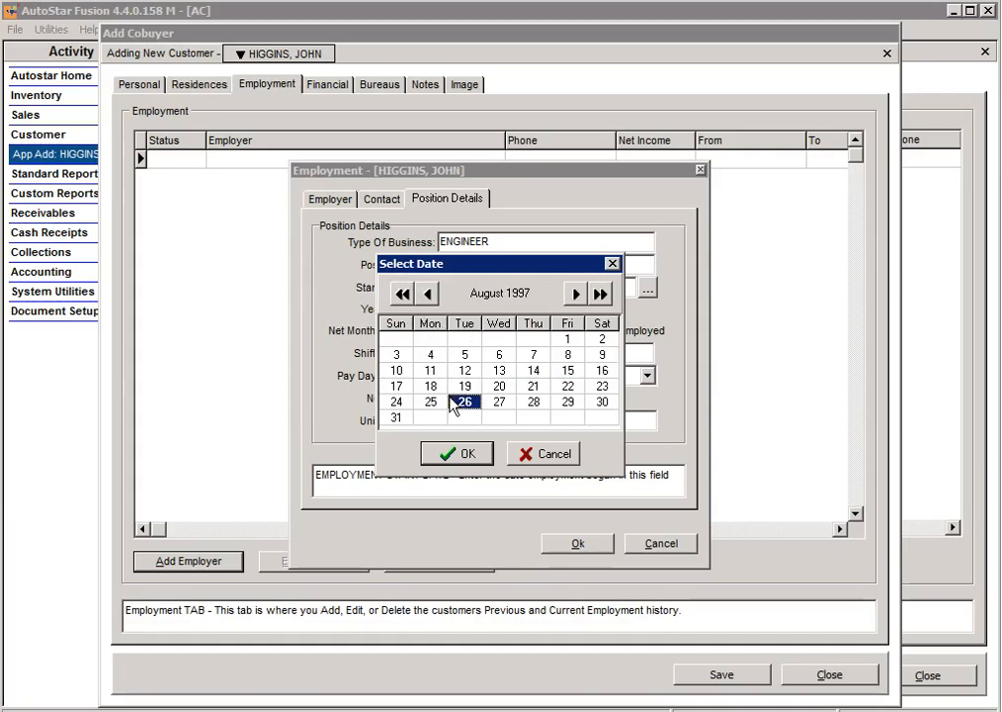
pyautogui.click(461, 454)
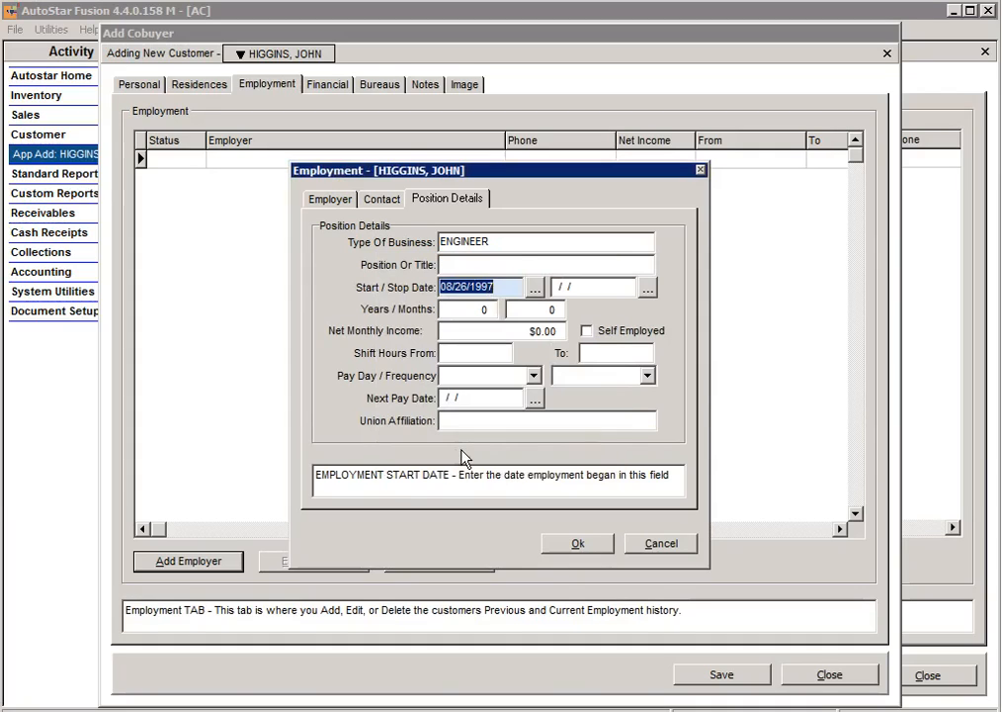
# Step: Set net monthly income to $4,500.00 paid MONTHLY and save the employer
pyautogui.click(530, 334)
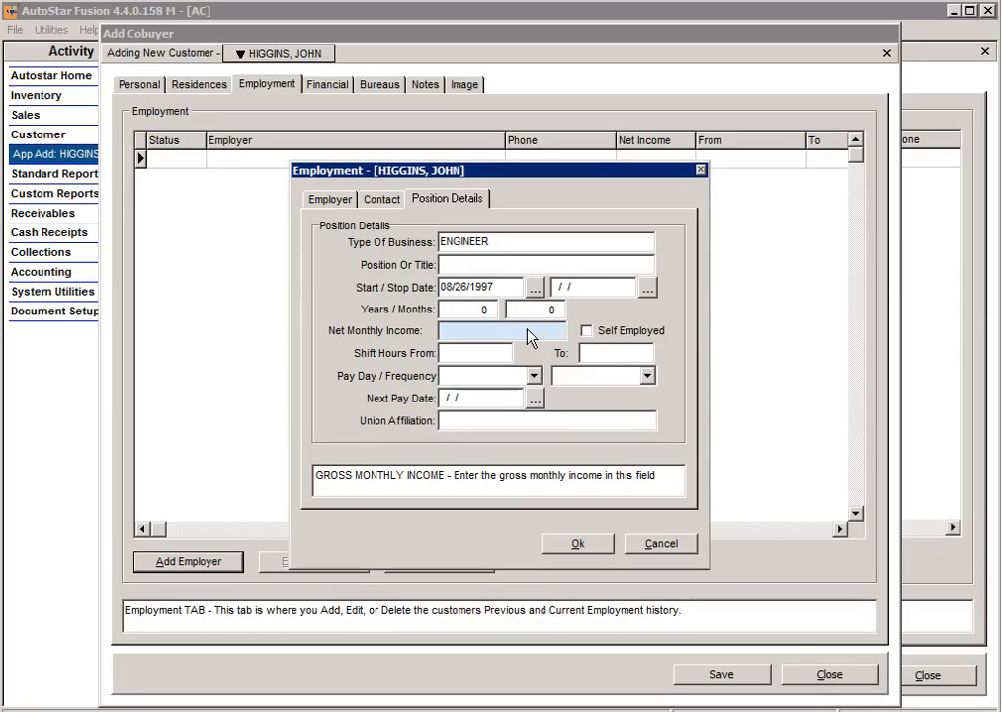
pyautogui.write('0.00')
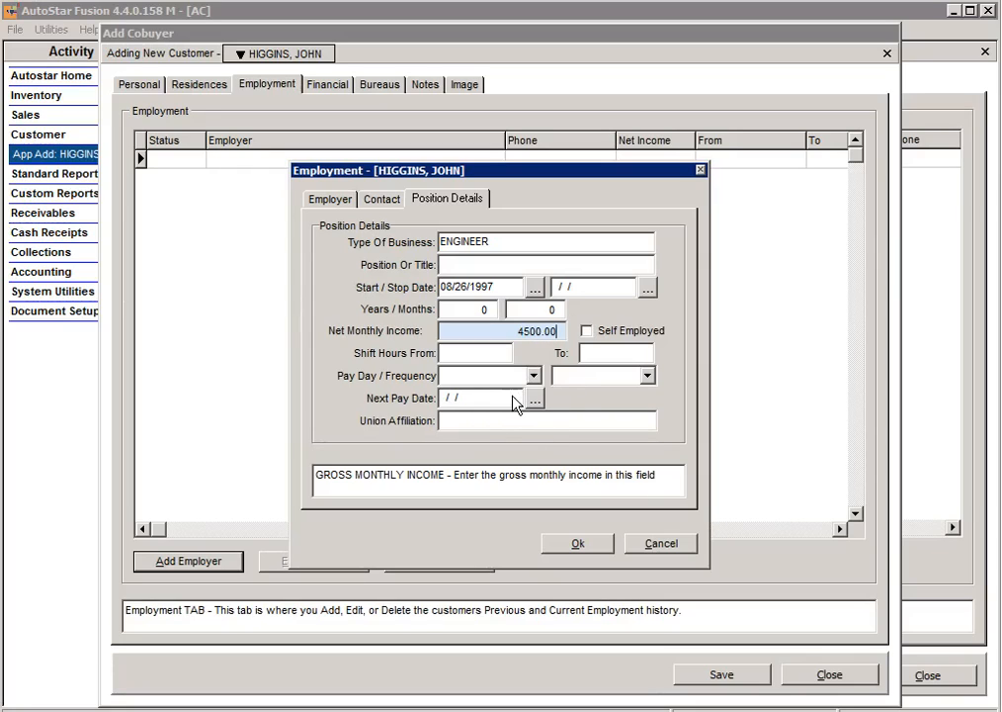
pyautogui.click(646, 376)
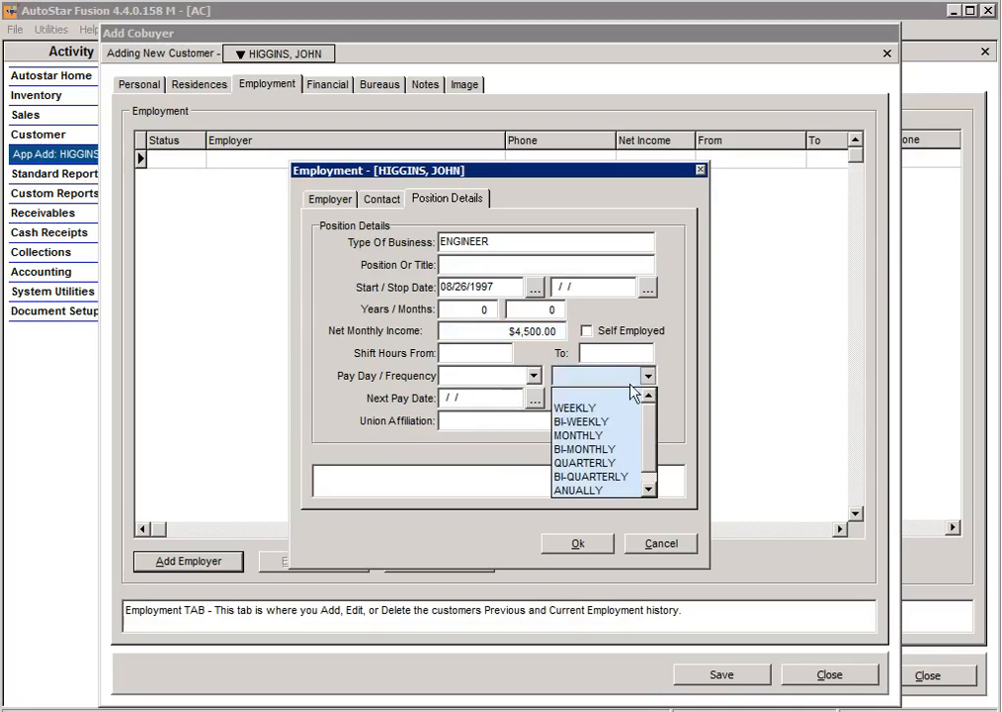
pyautogui.click(597, 436)
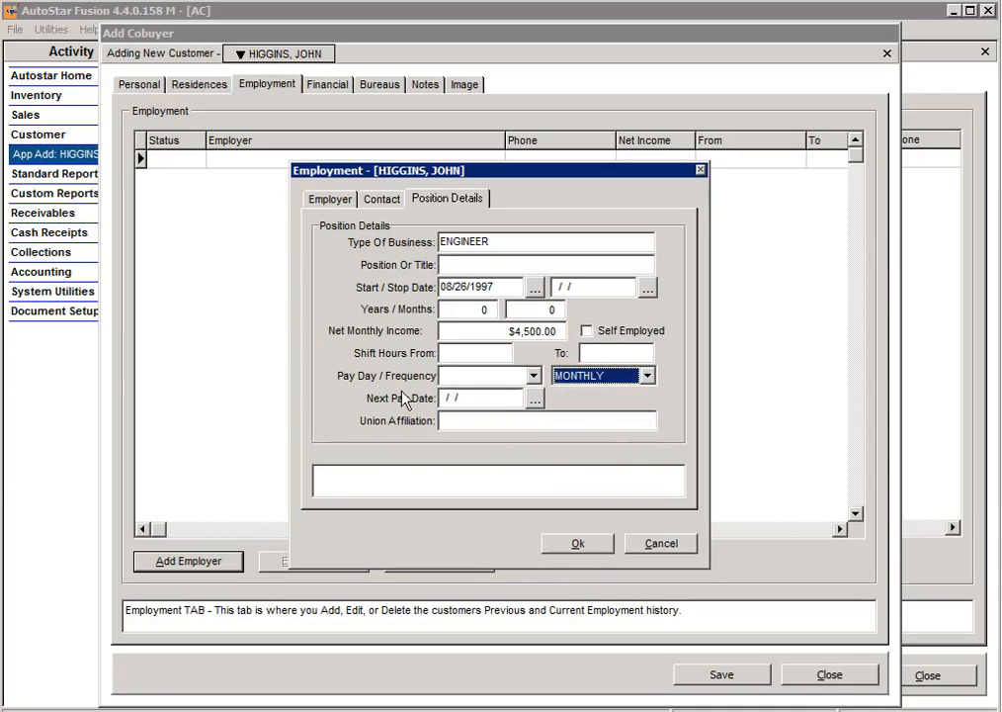
pyautogui.click(588, 546)
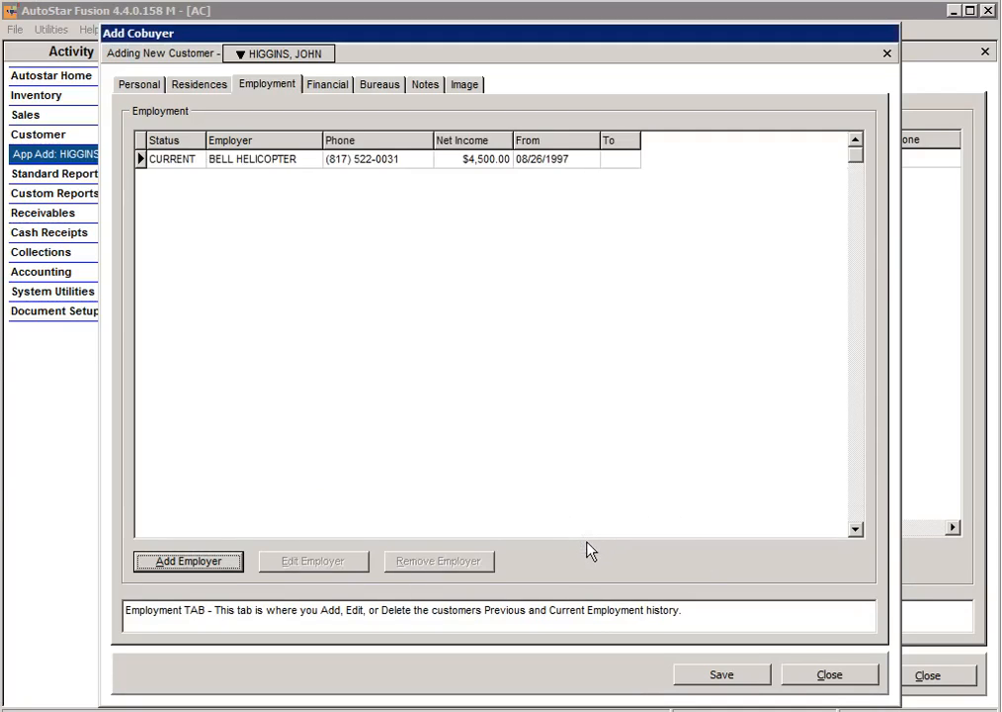
# Step: Review the co-buyer's Financial summary, then save the co-buyer record
pyautogui.click(317, 88)
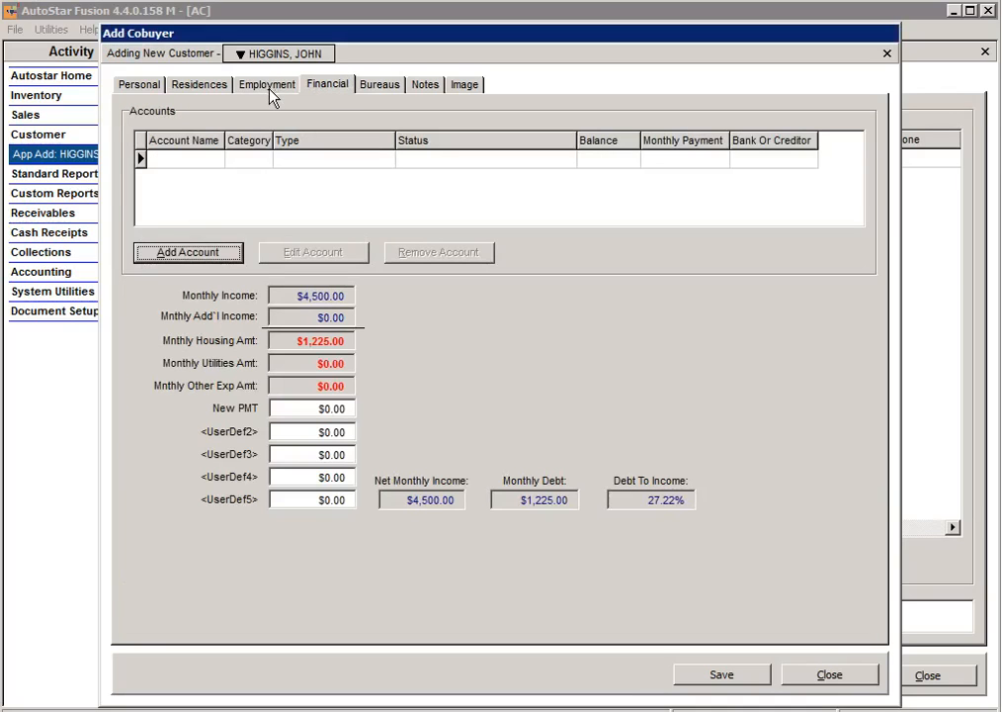
pyautogui.click(272, 89)
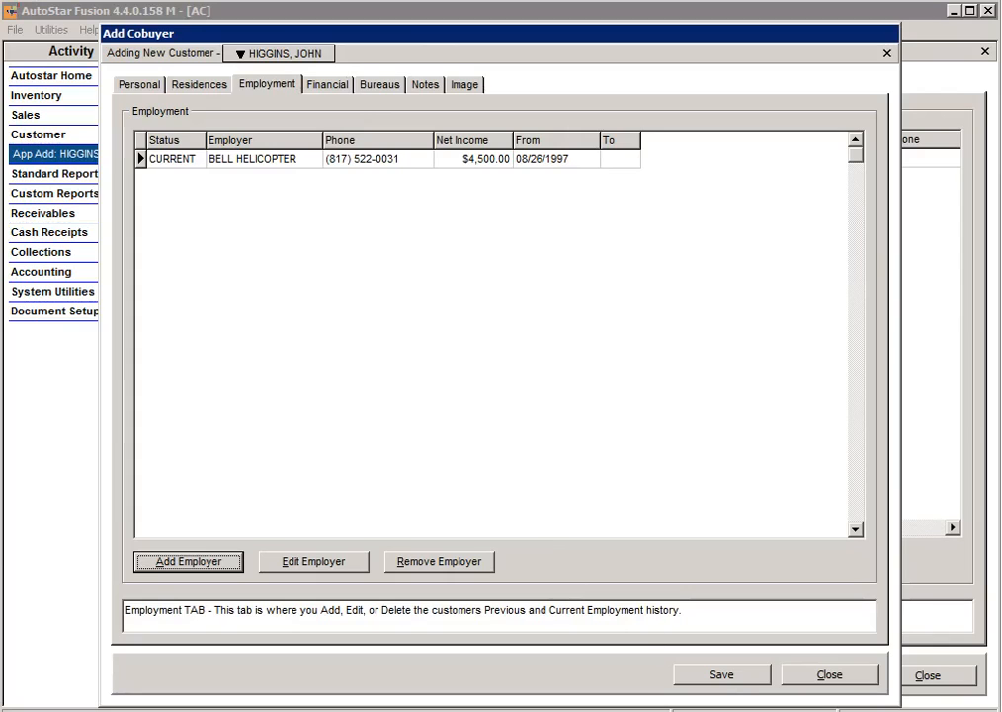
pyautogui.click(721, 676)
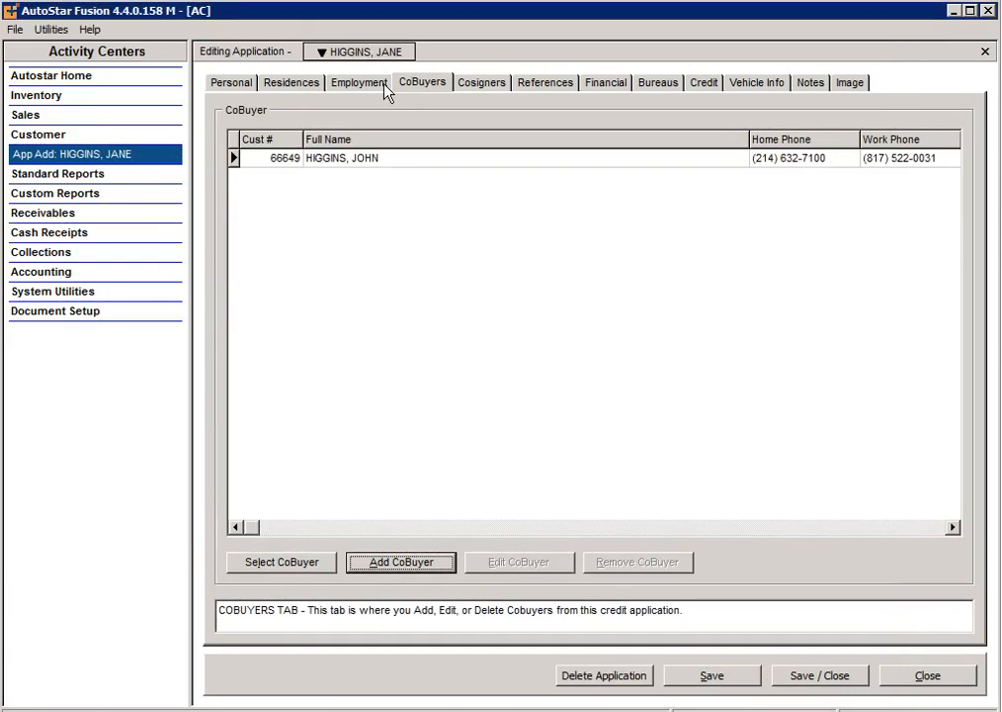
# Step: Look over the empty Cosigners and References lists, then start adding a reference
pyautogui.click(538, 86)
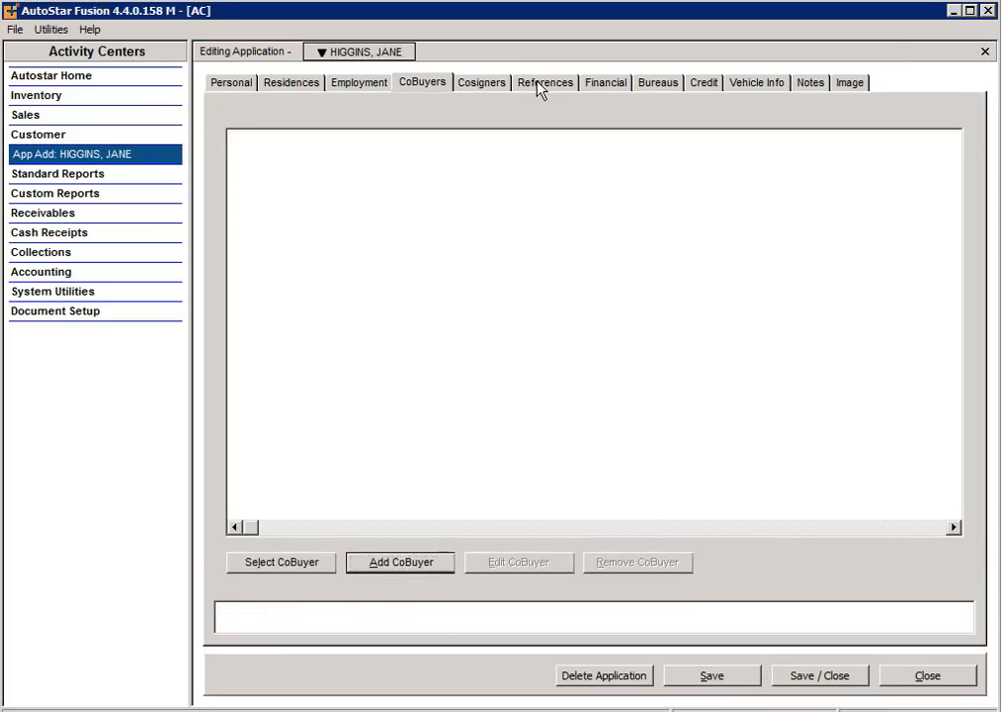
pyautogui.click(482, 91)
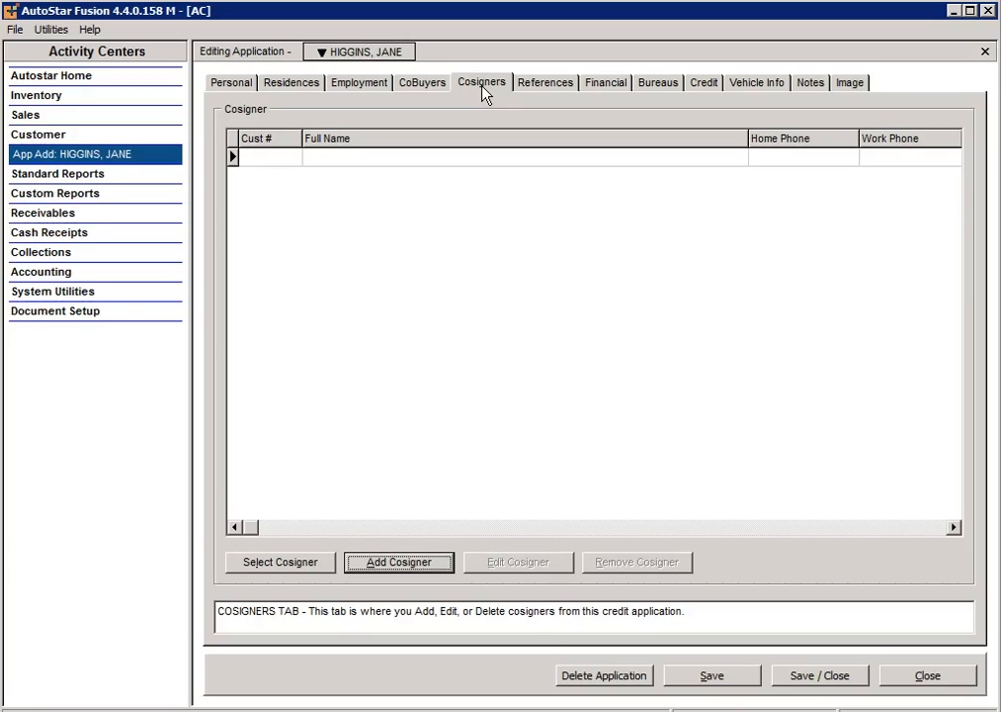
pyautogui.click(541, 84)
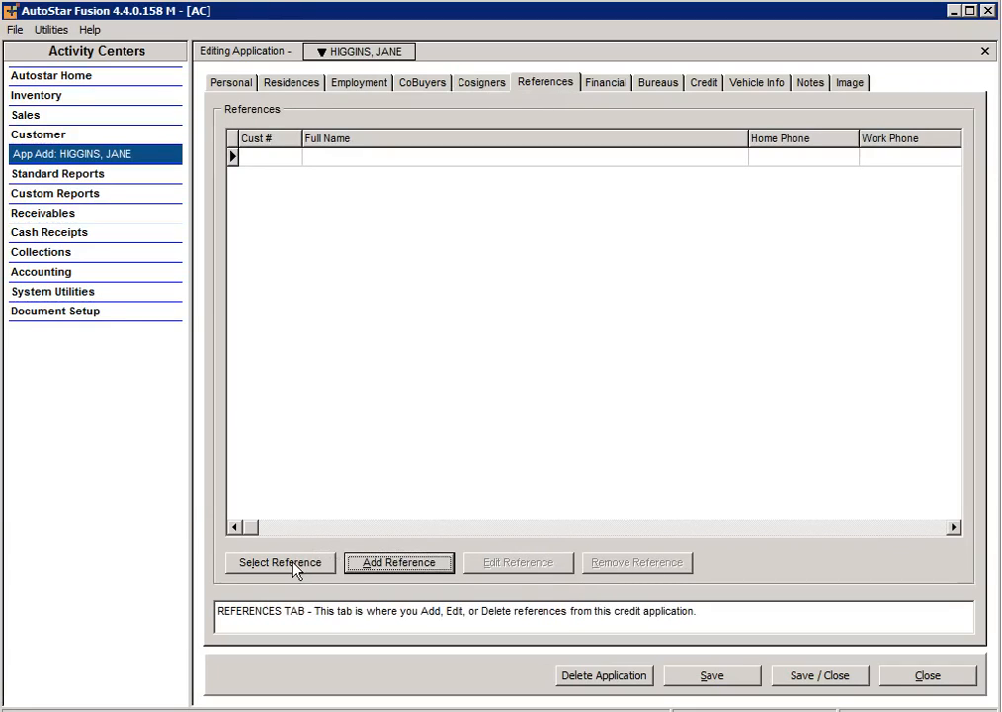
pyautogui.click(396, 562)
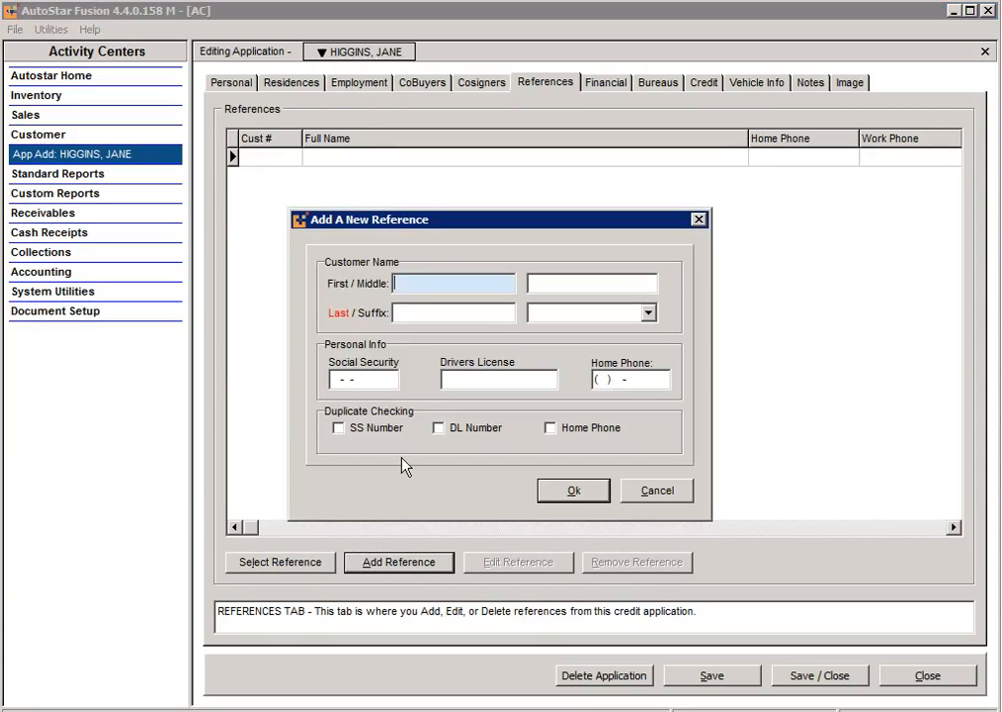
# Step: Enter the reference's first name, last name and home phone number
pyautogui.write('BILL')
pyautogui.press('Tab')
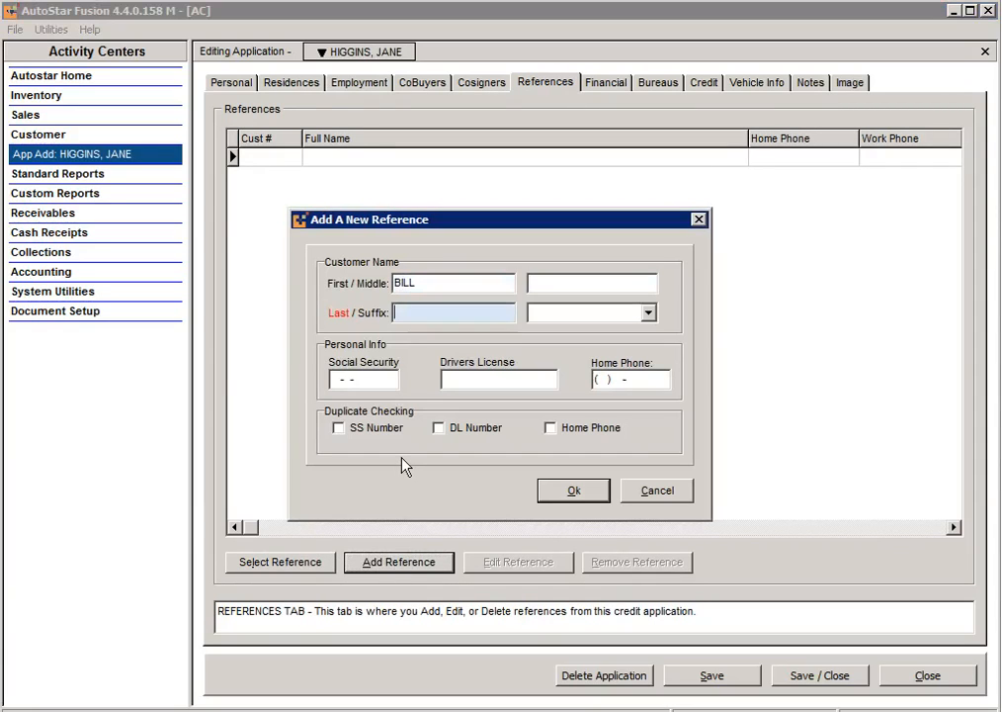
pyautogui.write('RANCIC')
pyautogui.press('Tab')
pyautogui.press('Tab')
pyautogui.press('Tab')
pyautogui.press('Tab')
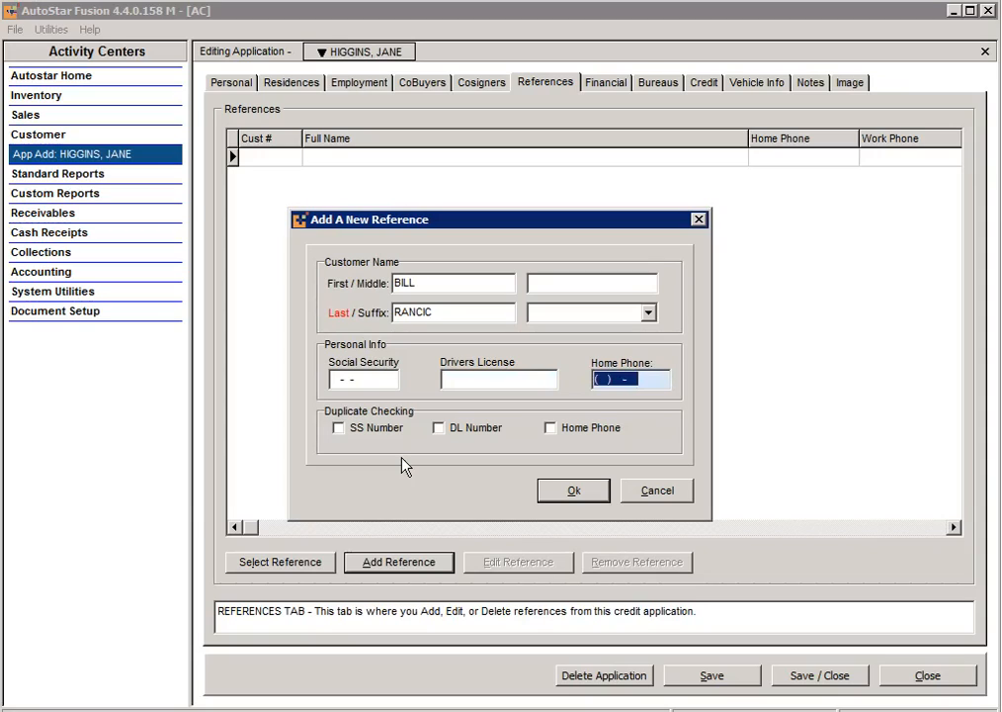
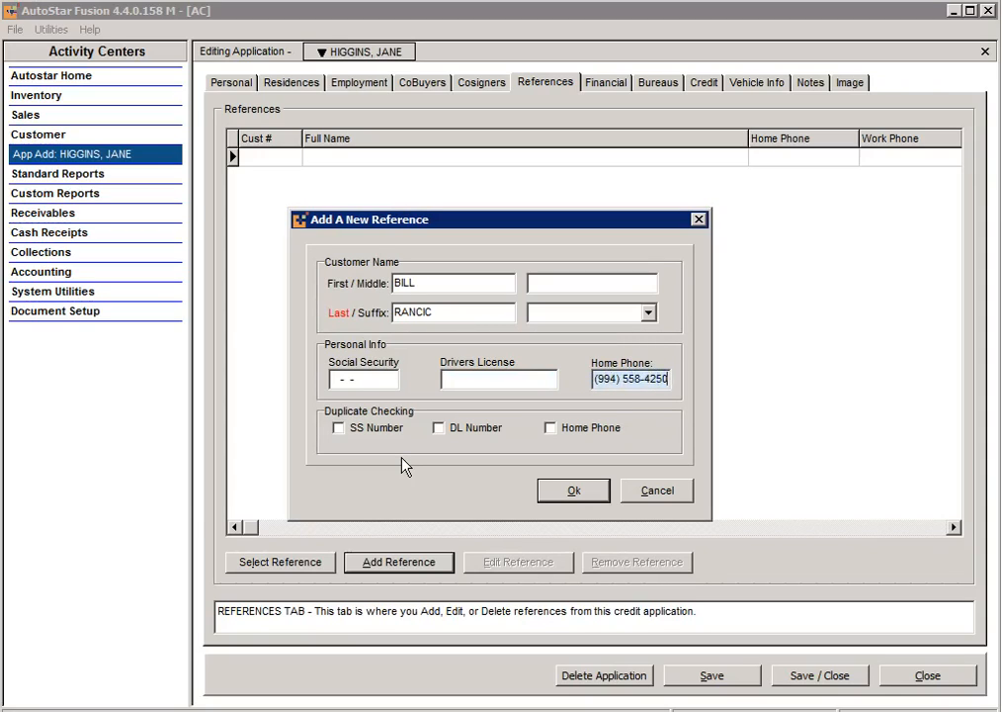
# Step: Set the reference's relationship to SPOUSE-NON-APPLICANT and years known to 25
pyautogui.click(562, 490)
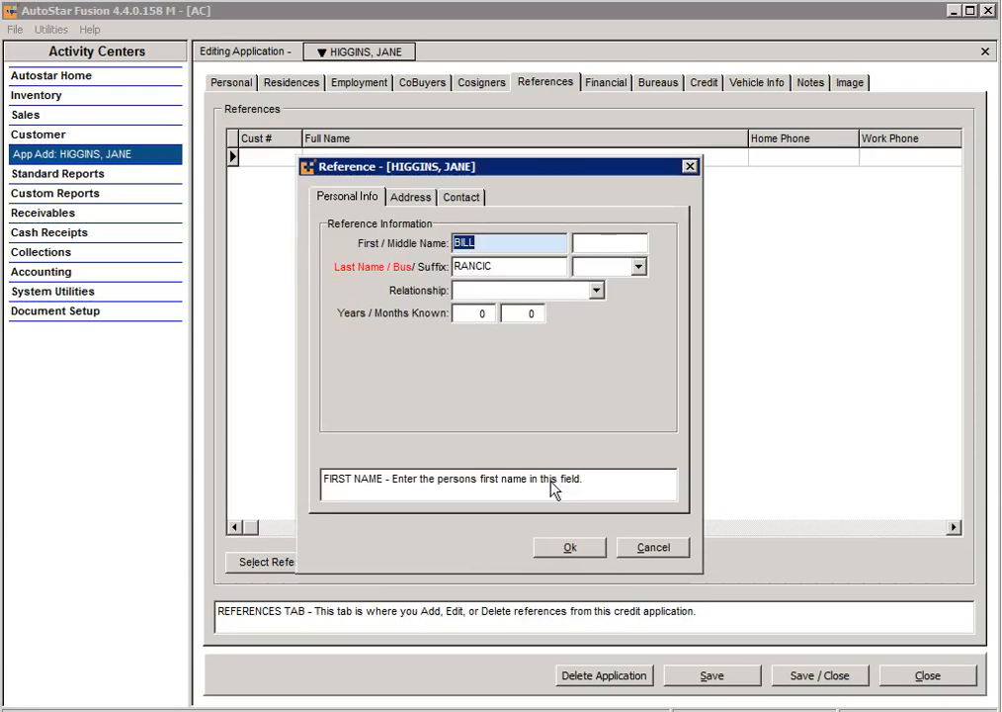
pyautogui.click(595, 291)
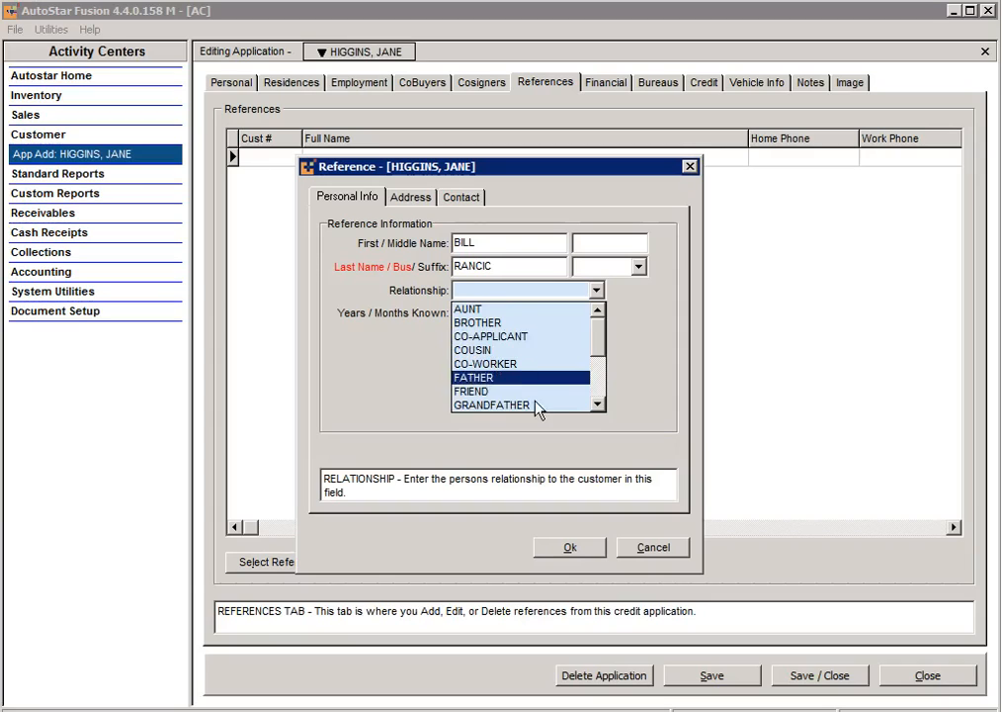
pyautogui.scroll(-3, 533, 393)
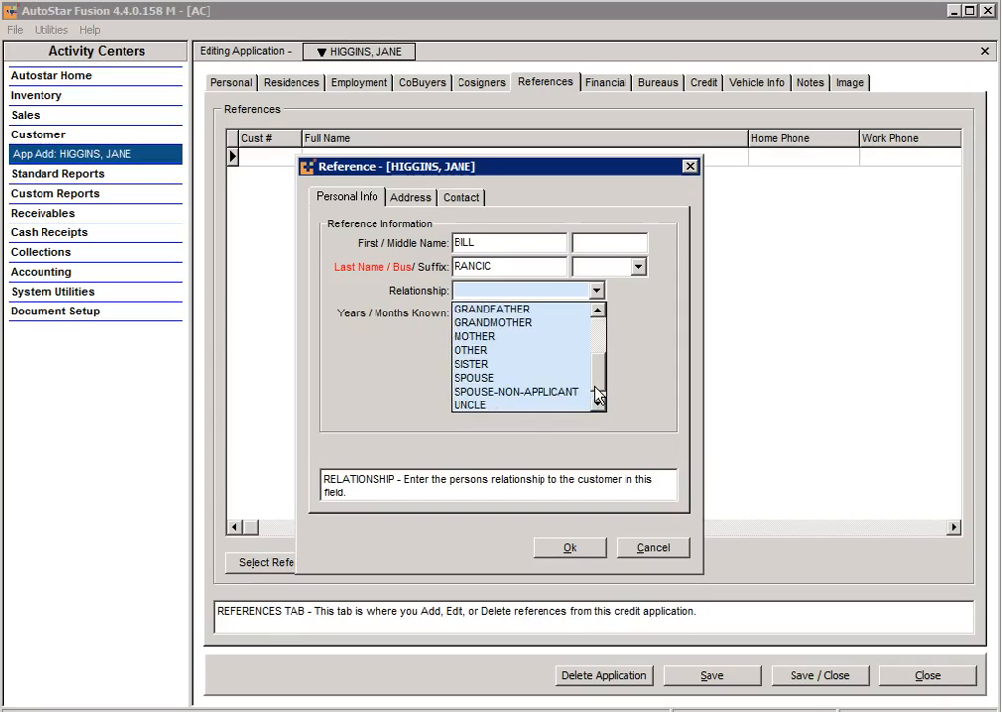
pyautogui.click(522, 382)
pyautogui.click(597, 291)
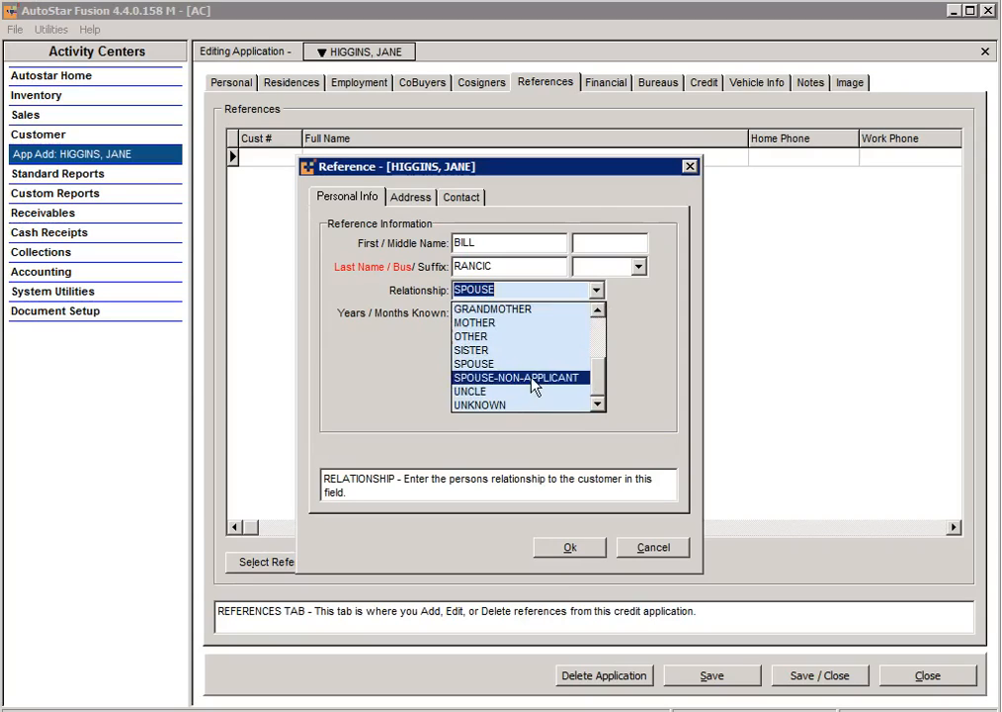
pyautogui.click(531, 384)
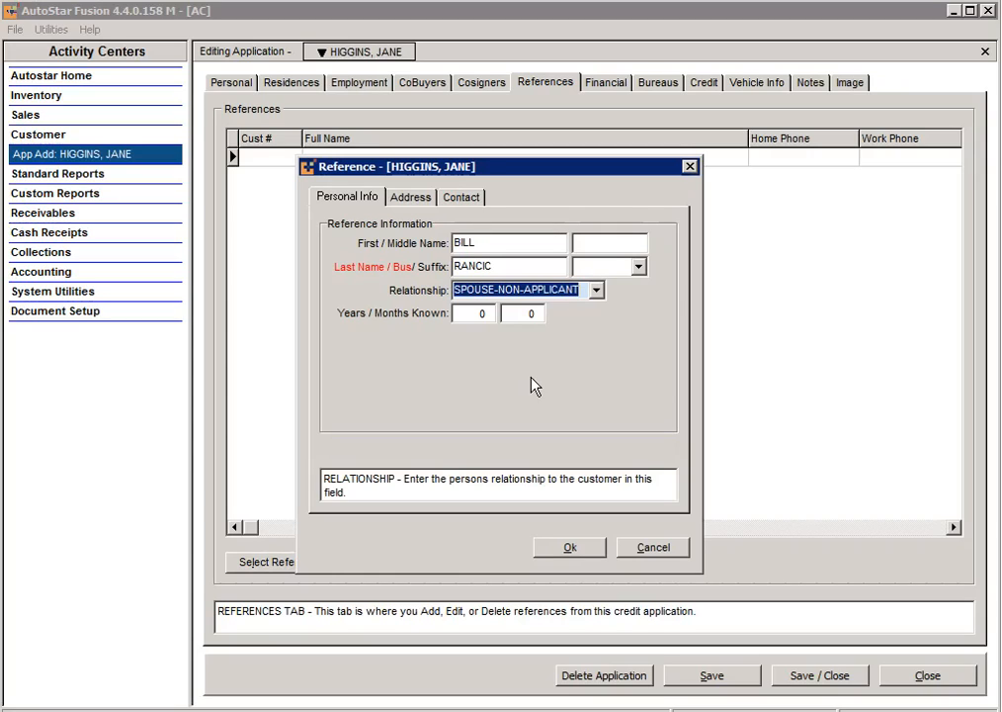
pyautogui.click(481, 314)
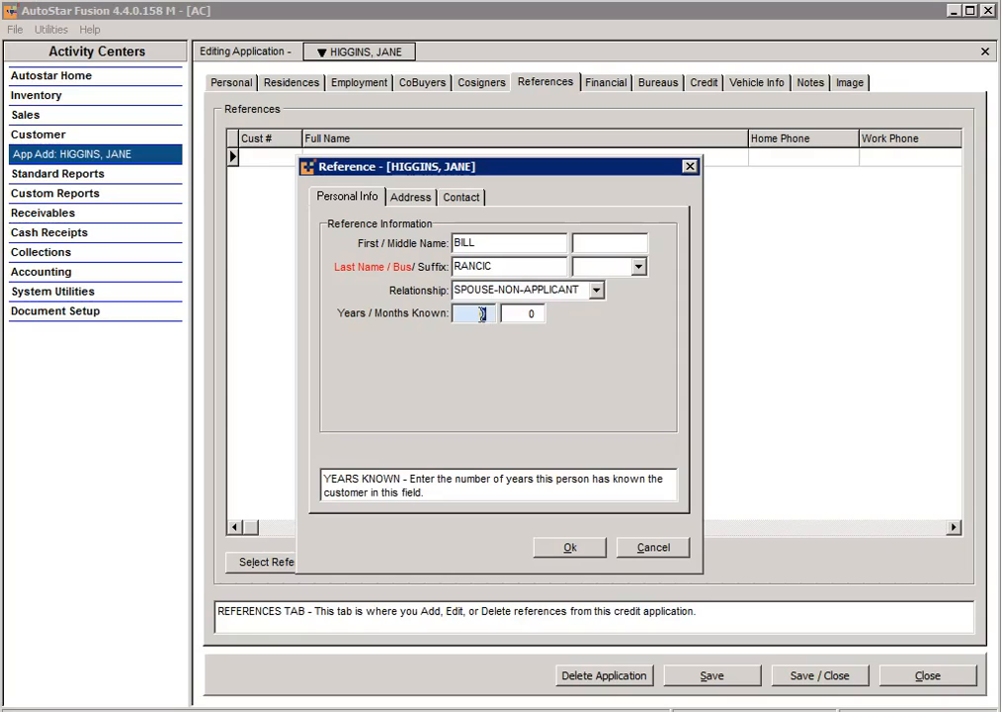
pyautogui.write('25')
# Step: Fill in the reference's street address and zip code, then check the contact details
pyautogui.click(415, 196)
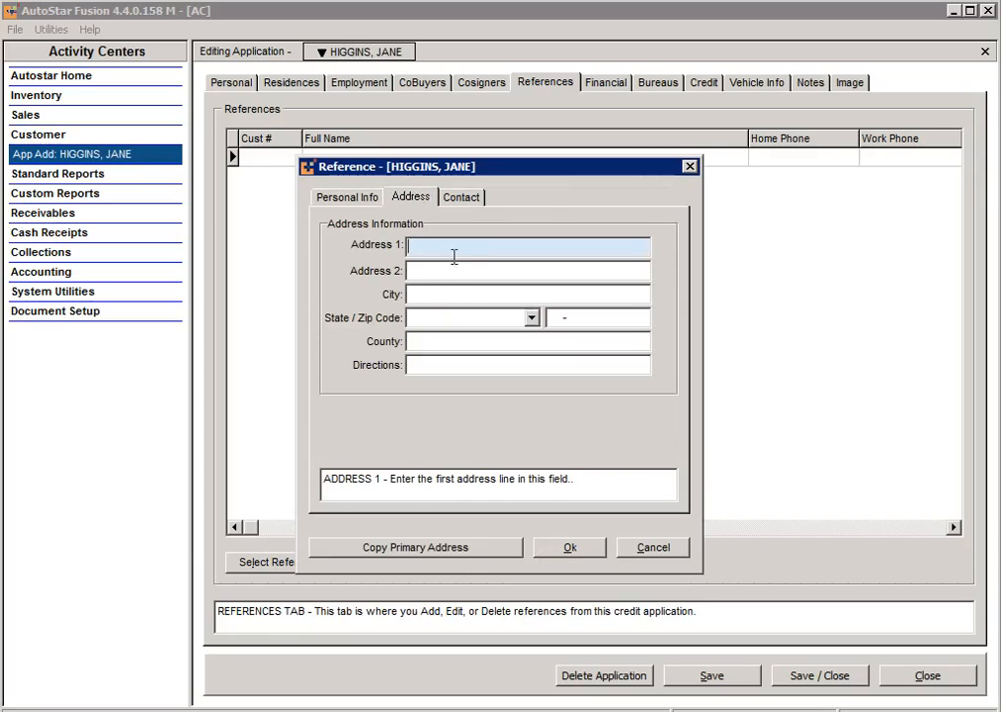
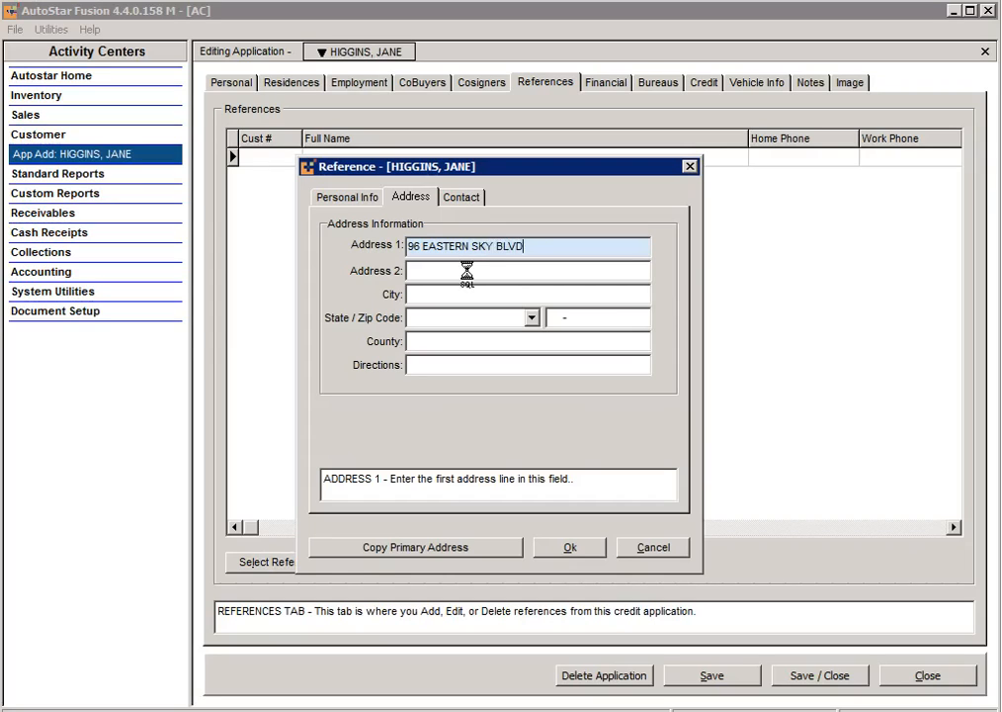
pyautogui.press('Tab')
pyautogui.press('Tab')
pyautogui.press('Tab')
pyautogui.hotkey('shift', 'Tab')
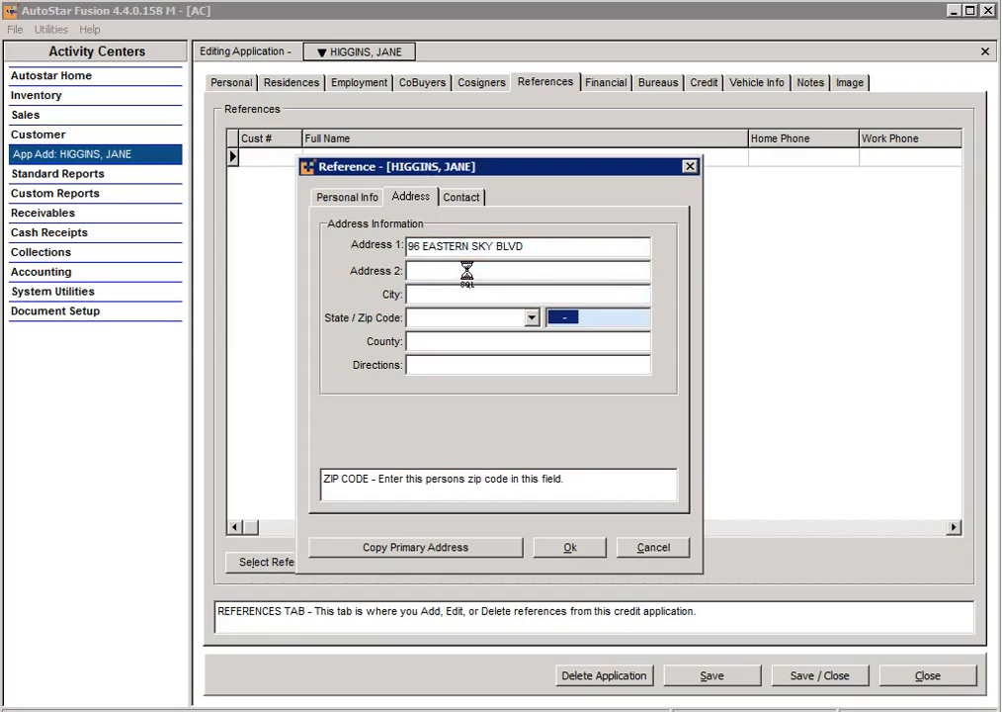
pyautogui.write('76058')
pyautogui.press('Tab')
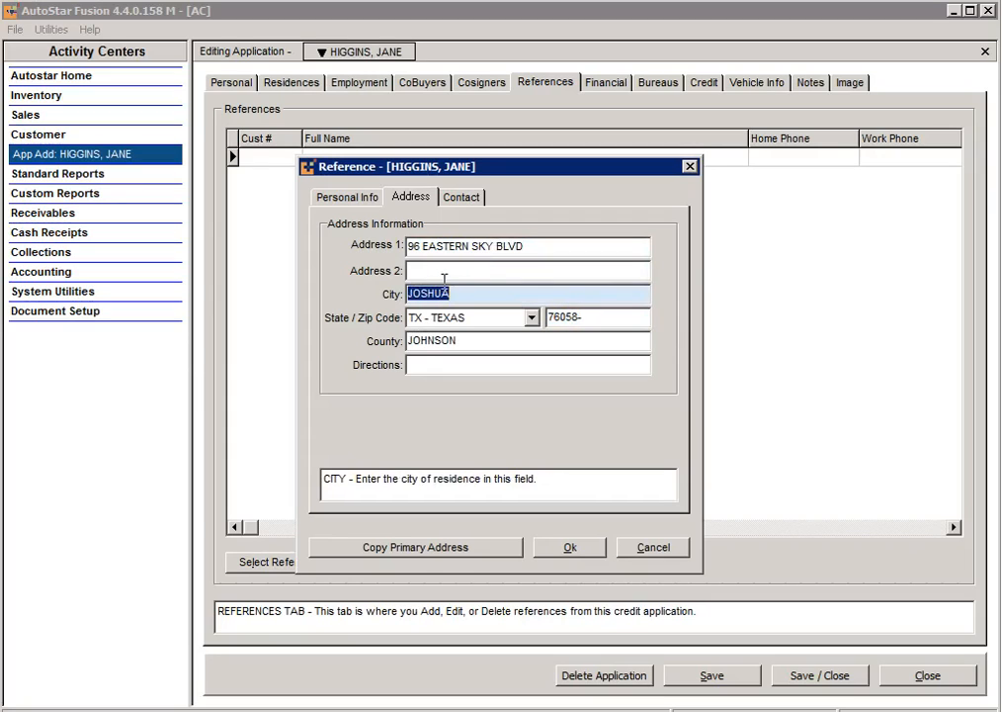
pyautogui.click(460, 197)
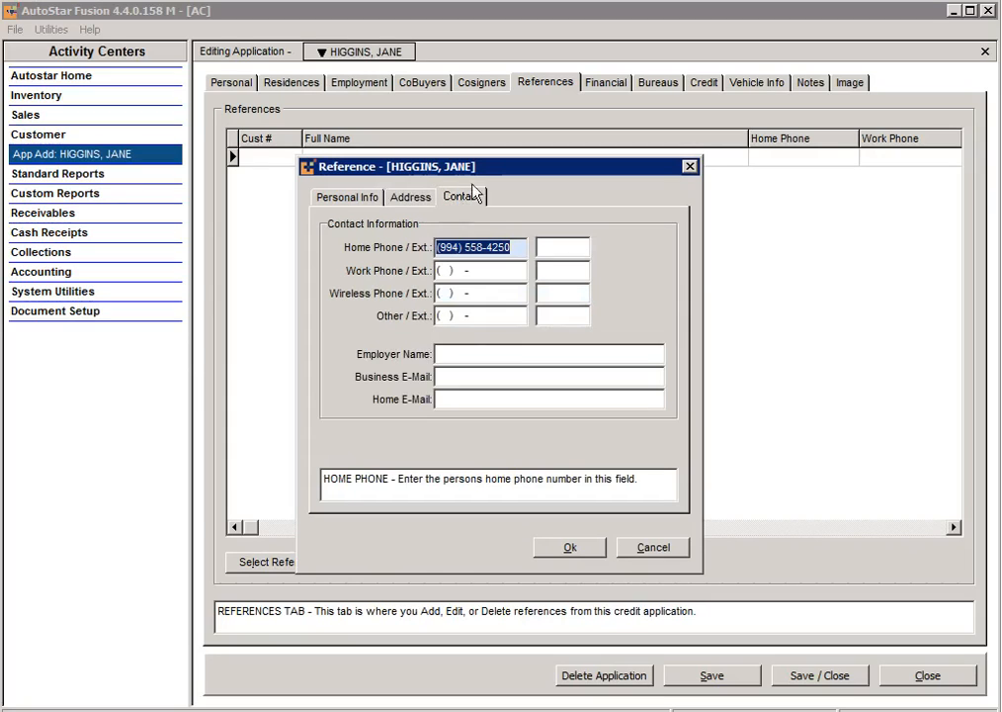
pyautogui.click(494, 356)
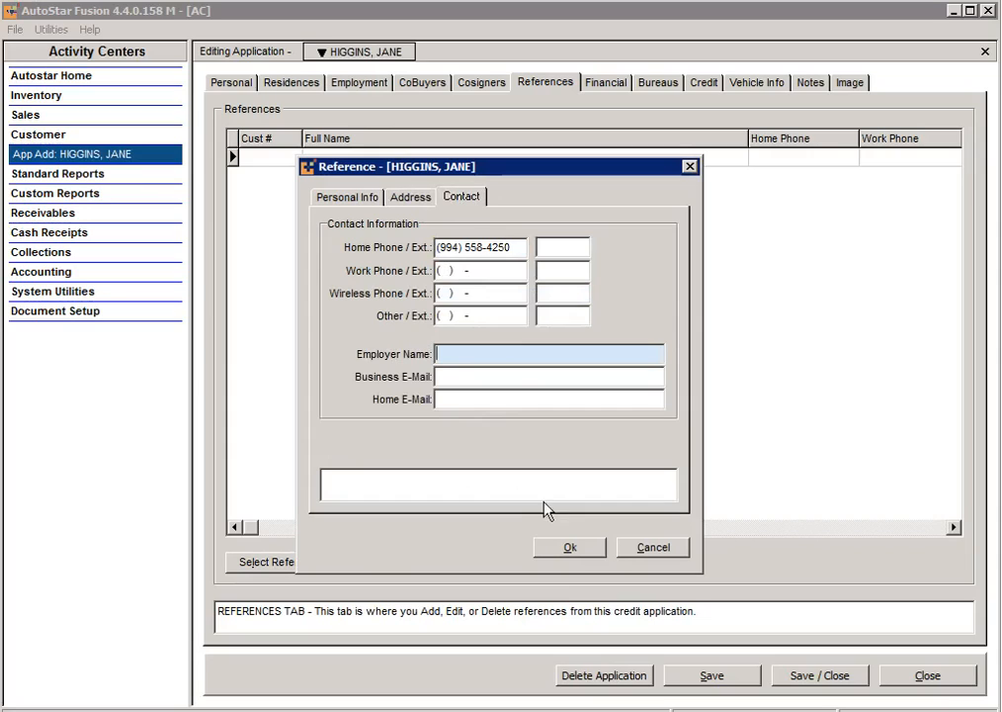
# Step: Save the reference and switch to the application's Financial page
pyautogui.click(573, 549)
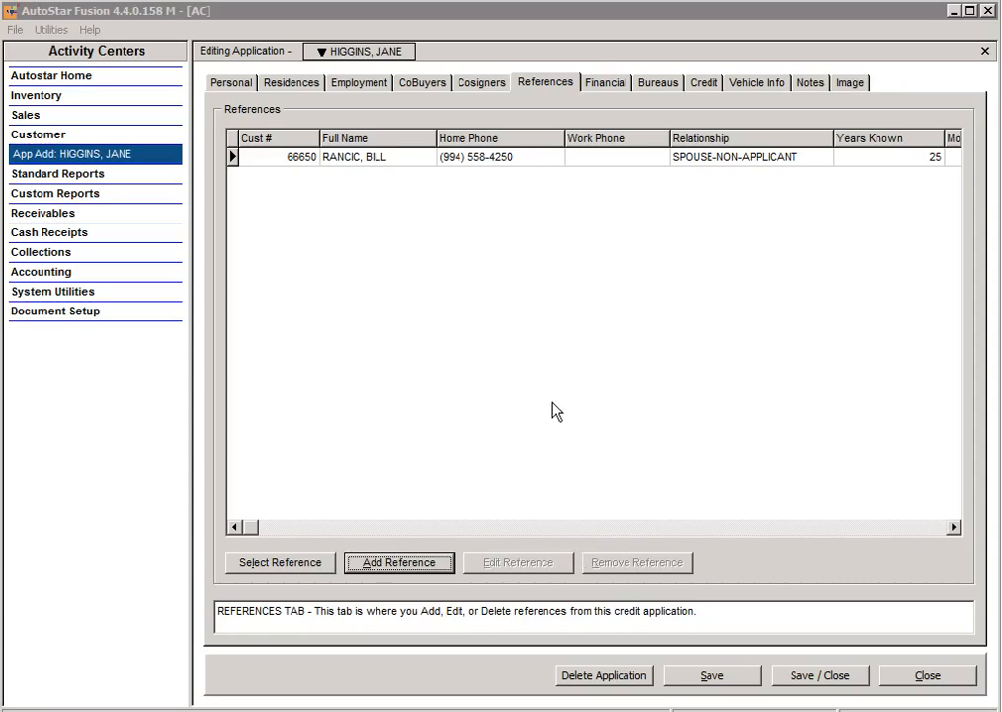
pyautogui.click(615, 86)
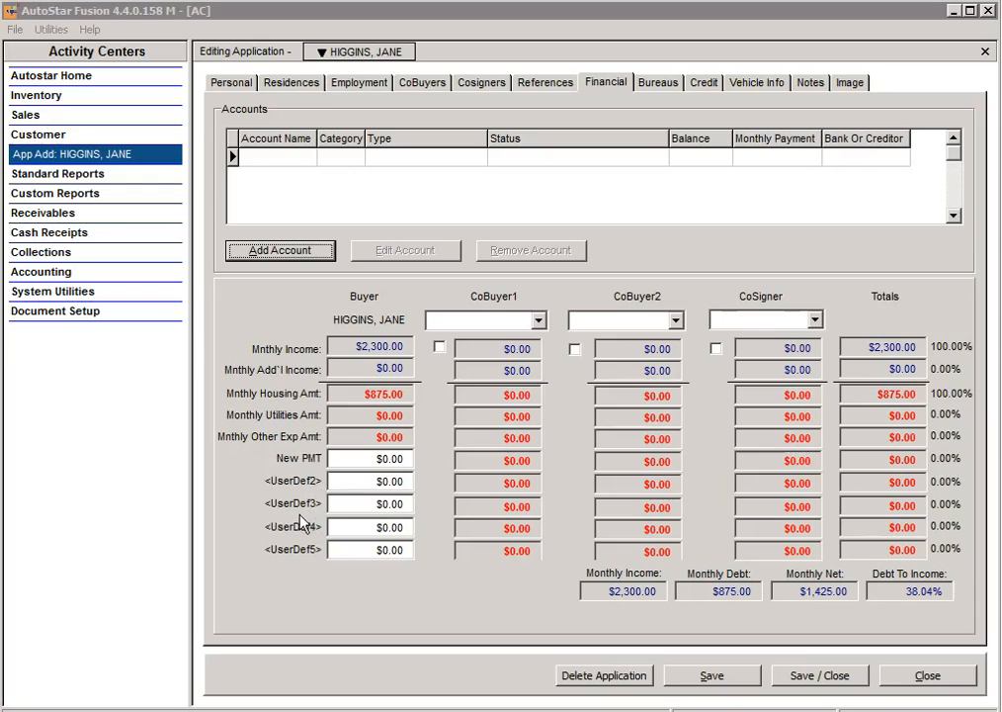
# Step: Enter buyer UserDef2, UserDef3 and UserDef4 expenses of 250.00, 89.00 and 400.00
pyautogui.click(381, 491)
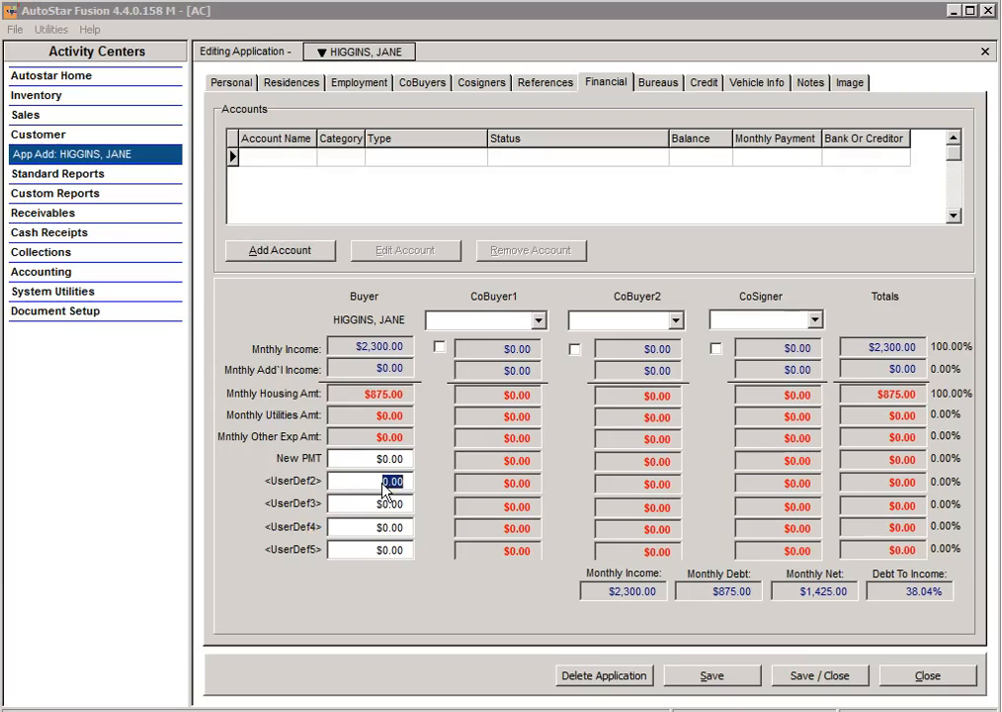
pyautogui.press('BackSpace')
pyautogui.write('250.00')
pyautogui.click(385, 505)
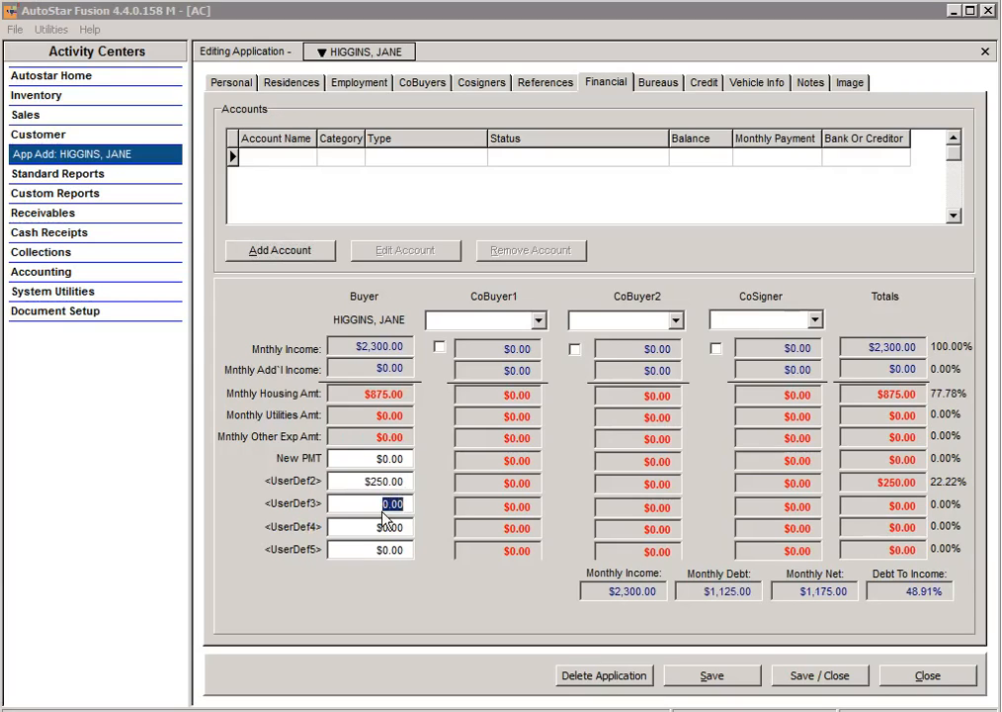
pyautogui.press('BackSpace')
pyautogui.write('89')
pyautogui.click(377, 527)
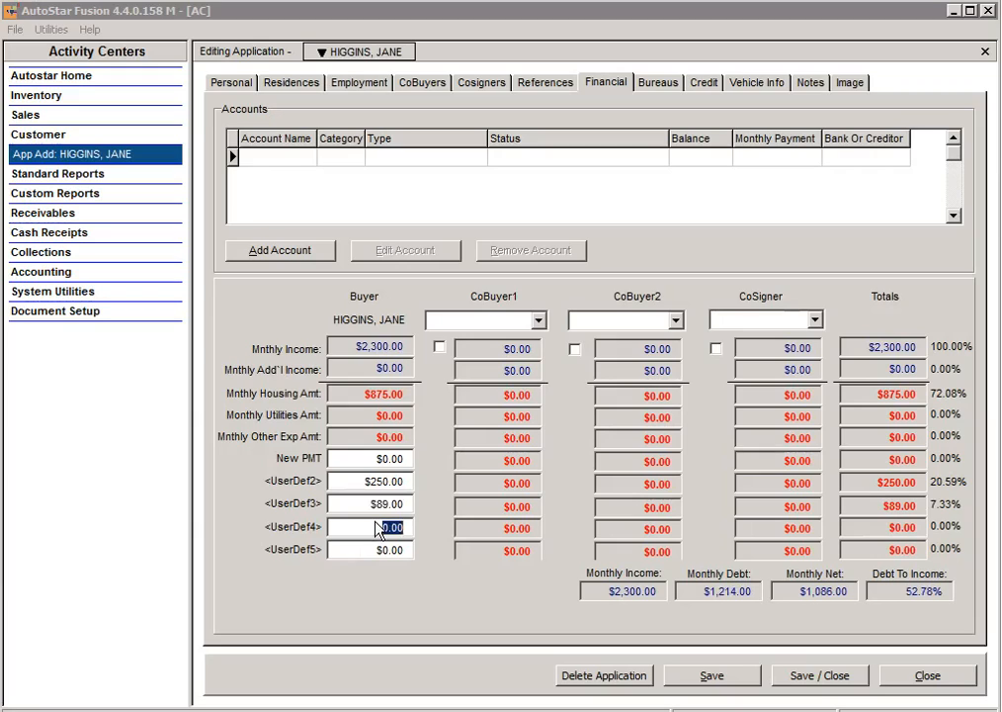
pyautogui.write('400')
pyautogui.press('Tab')
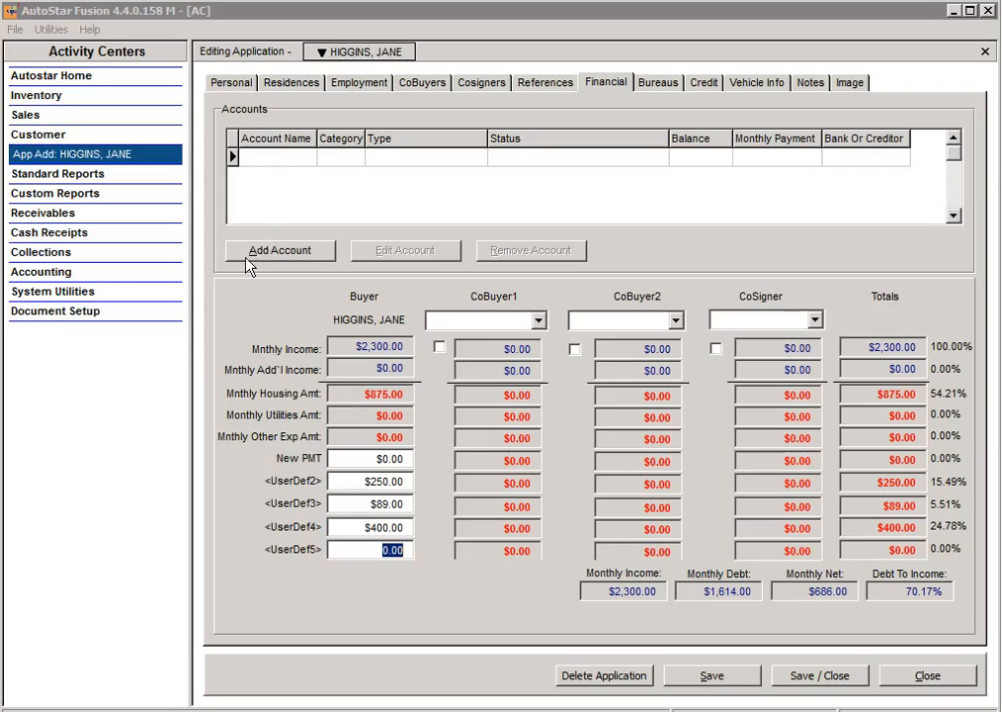
# Step: Add a new ASSET / INCOME ACCOUNT of type ALIMONY/CHILD SUPRT
pyautogui.click(285, 255)
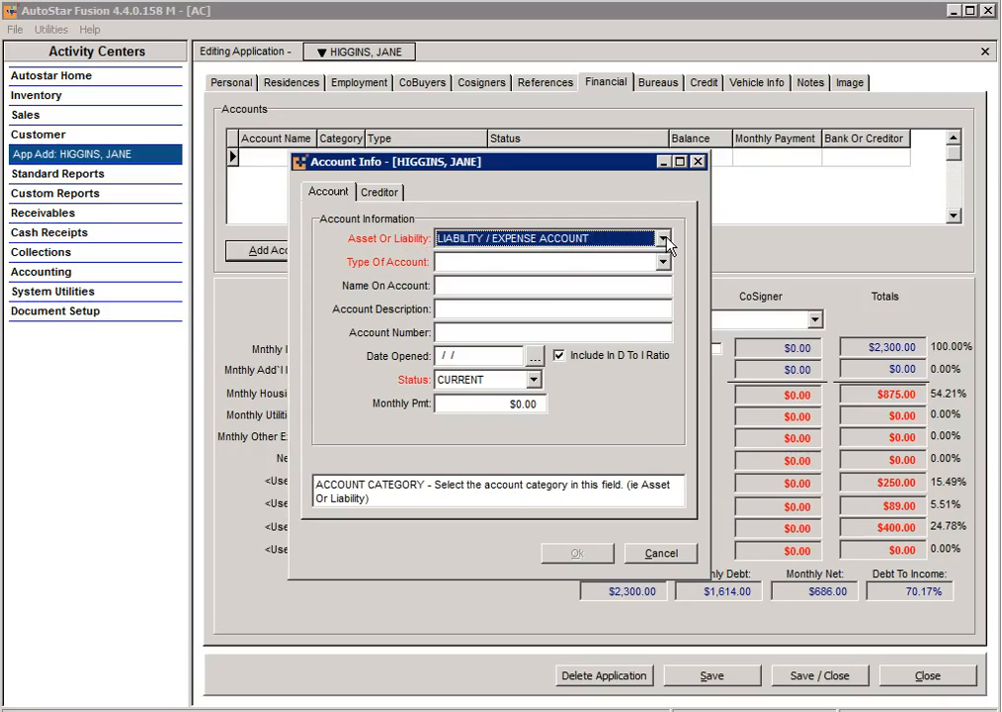
pyautogui.click(663, 239)
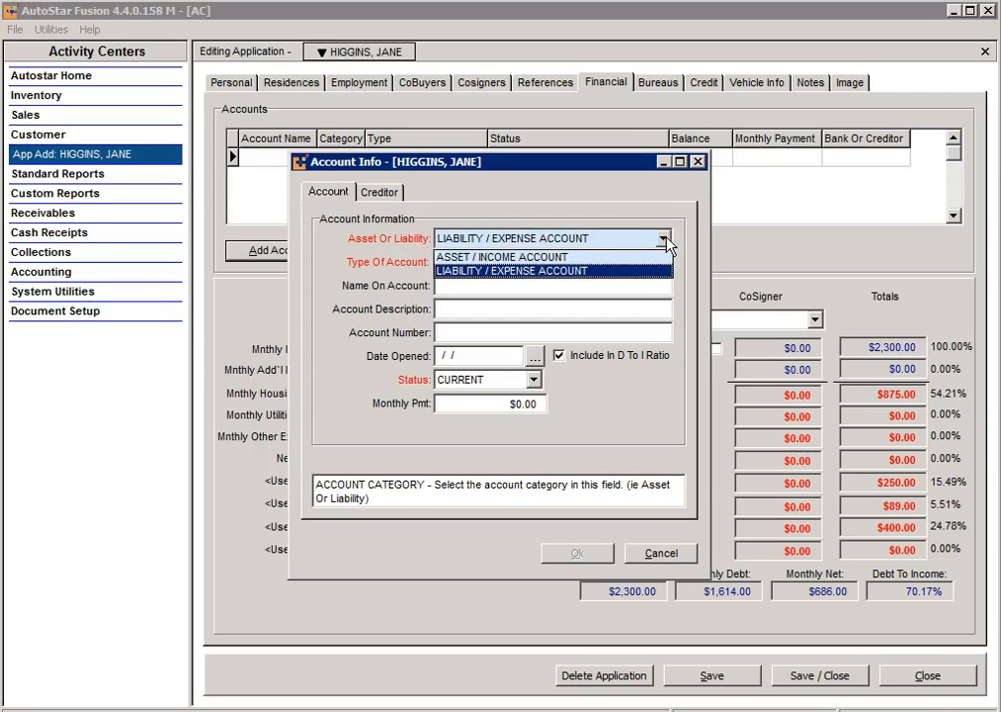
pyautogui.click(600, 258)
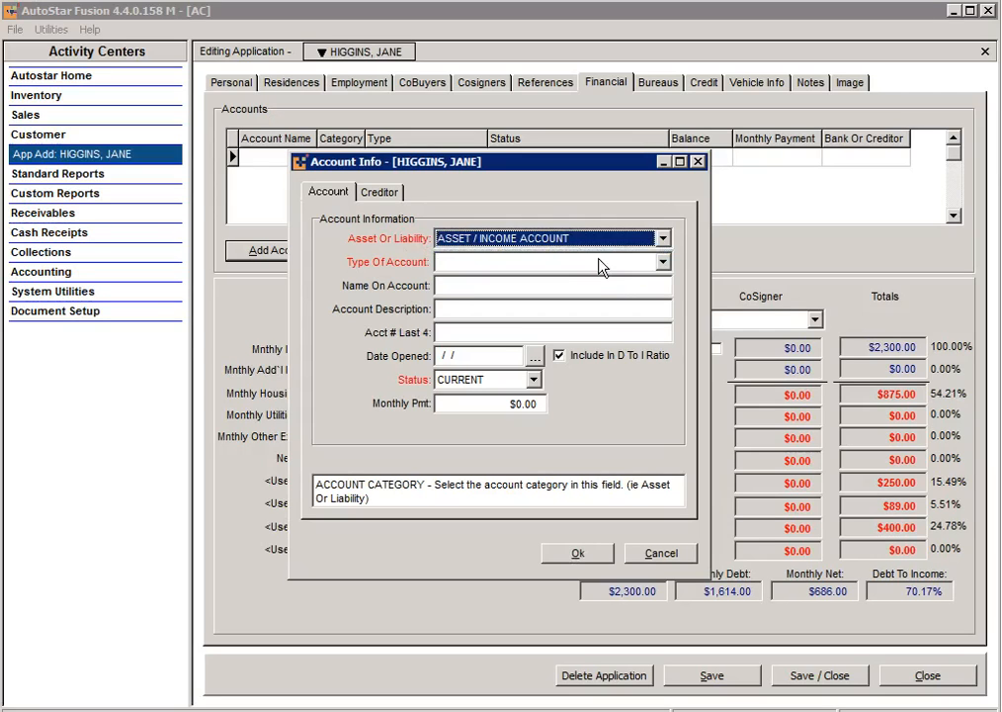
pyautogui.press('Tab')
pyautogui.click(662, 263)
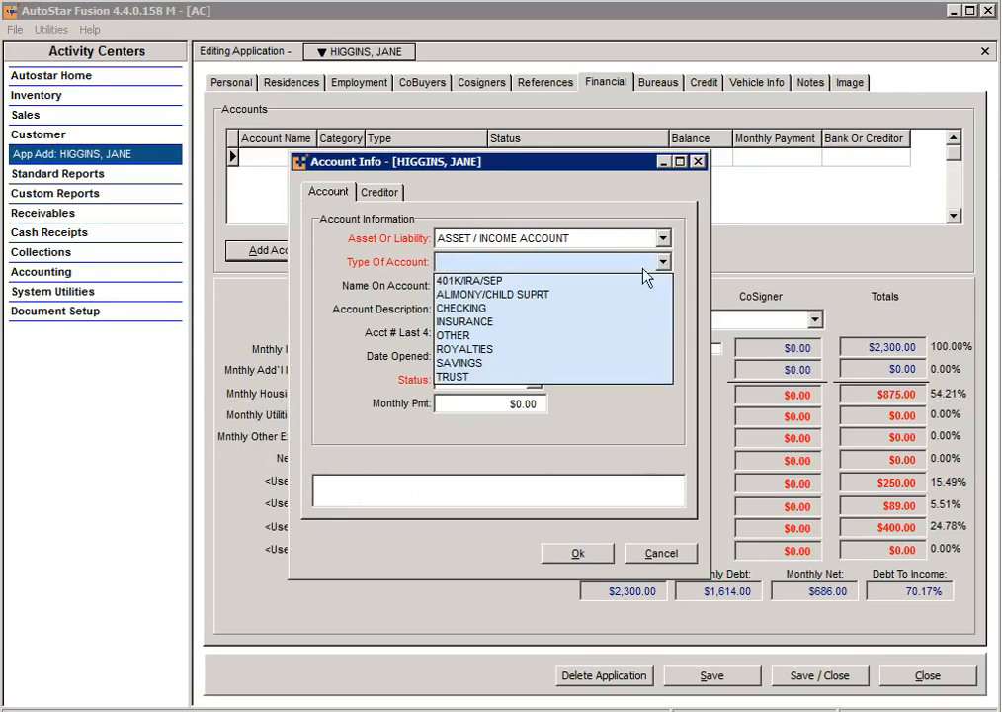
pyautogui.click(517, 293)
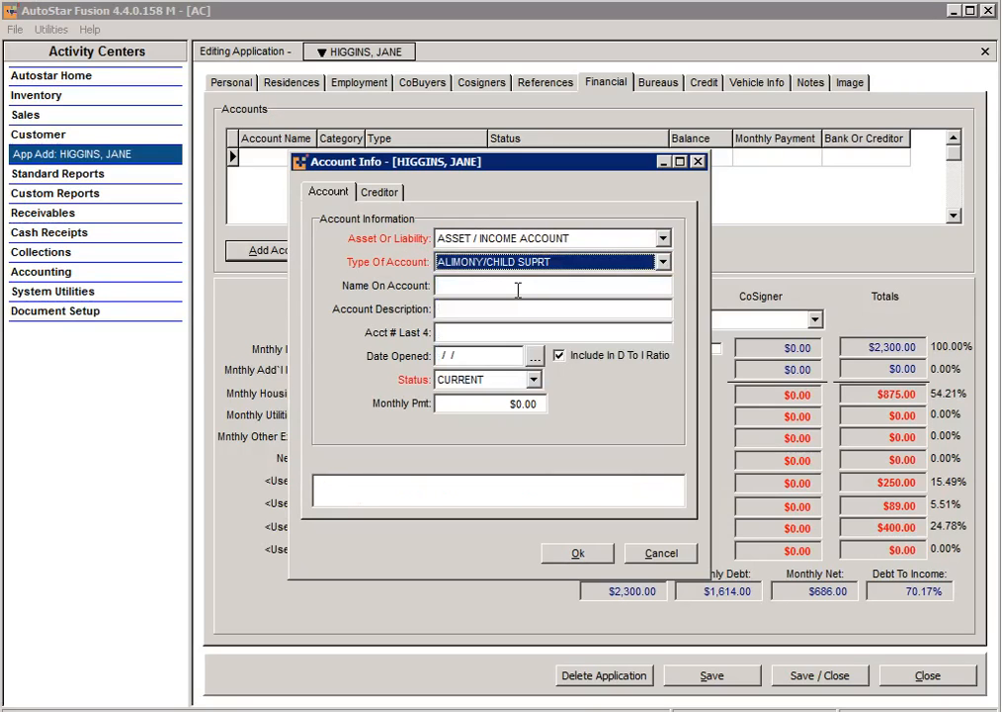
# Step: Enter the customer's name, description CHILD SUPPORT, opened 06/15/2002, monthly payment 500.00
pyautogui.click(511, 284)
pyautogui.press('Tab')
pyautogui.write('CHILD SUPPORT')
pyautogui.press('Tab')
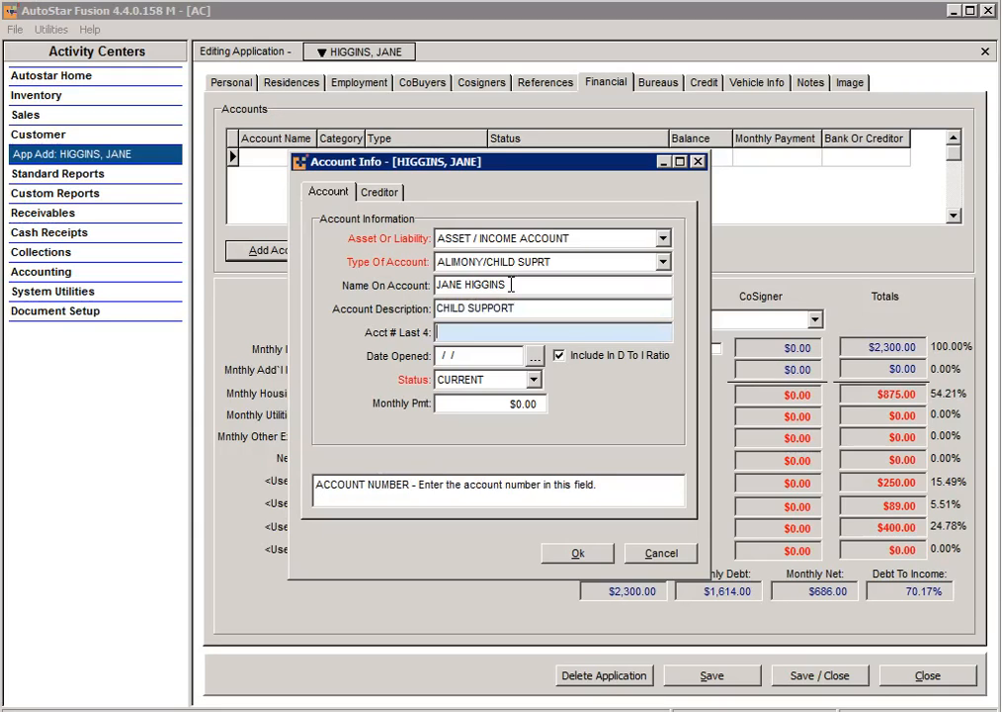
pyautogui.press('Tab')
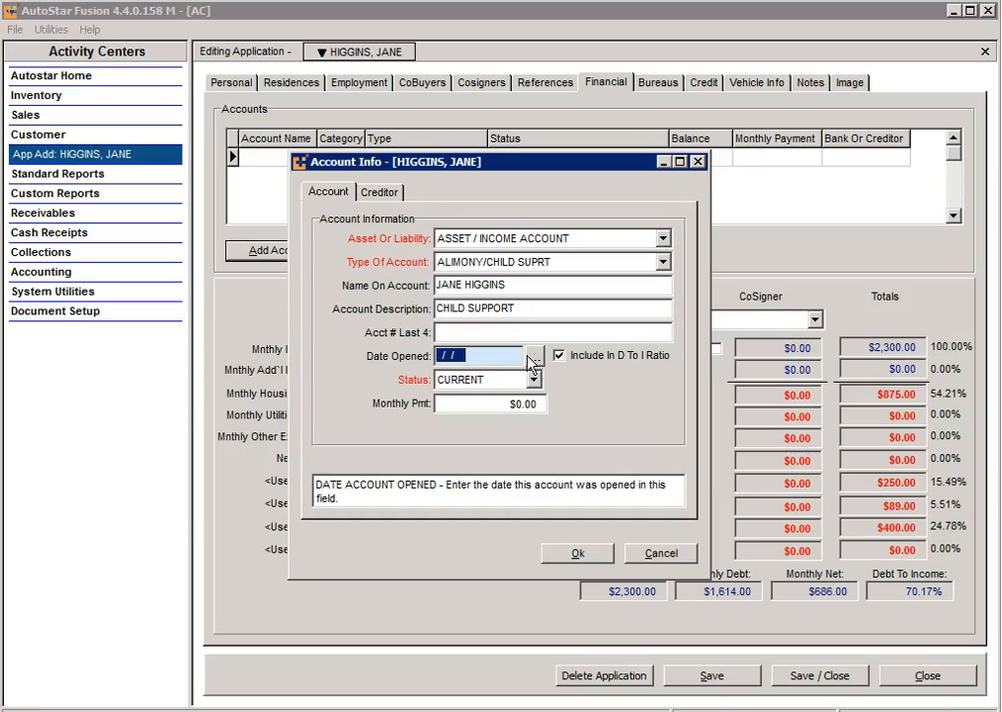
pyautogui.write('6')
pyautogui.press('BackSpace')
pyautogui.write('06/15/2002')
pyautogui.press('Tab')
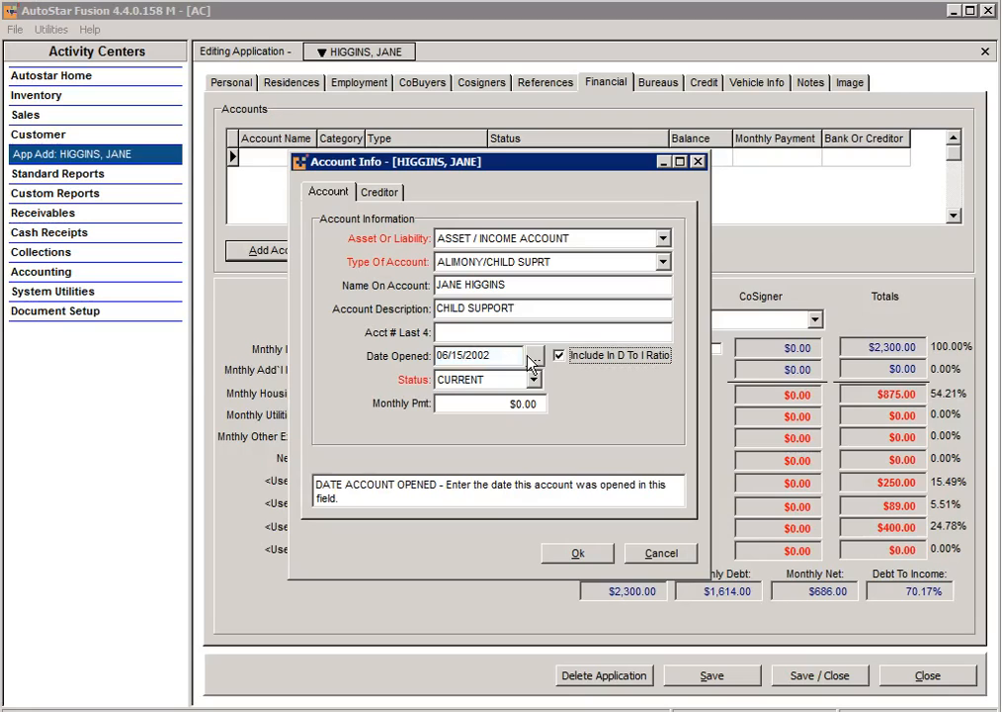
pyautogui.press('Tab')
pyautogui.press('Tab')
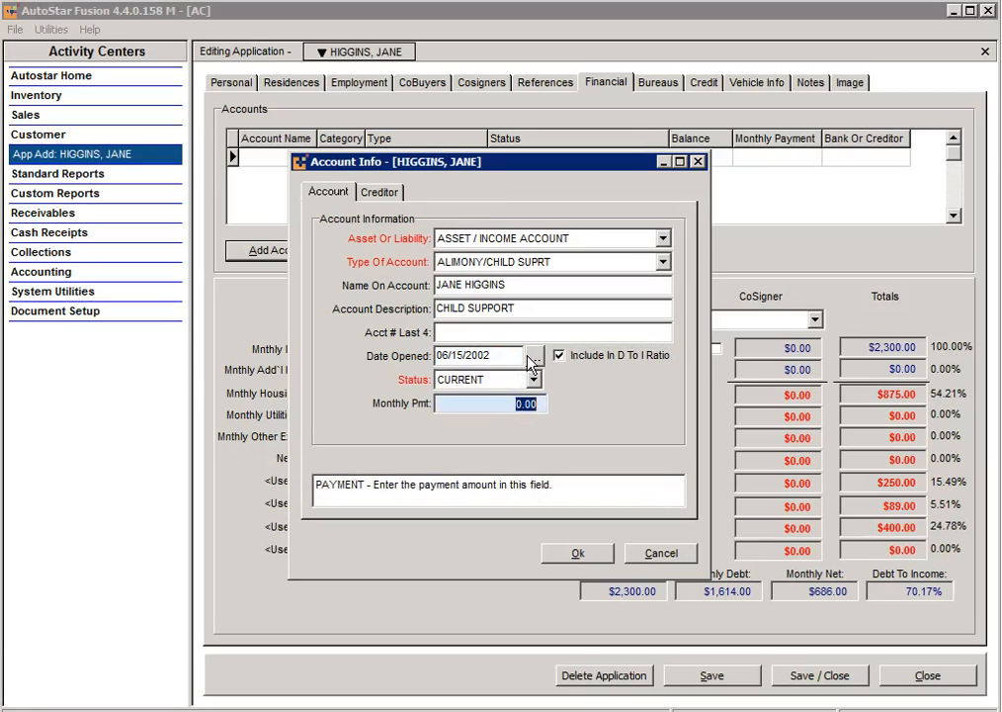
pyautogui.write('500.00')
pyautogui.click(577, 552)
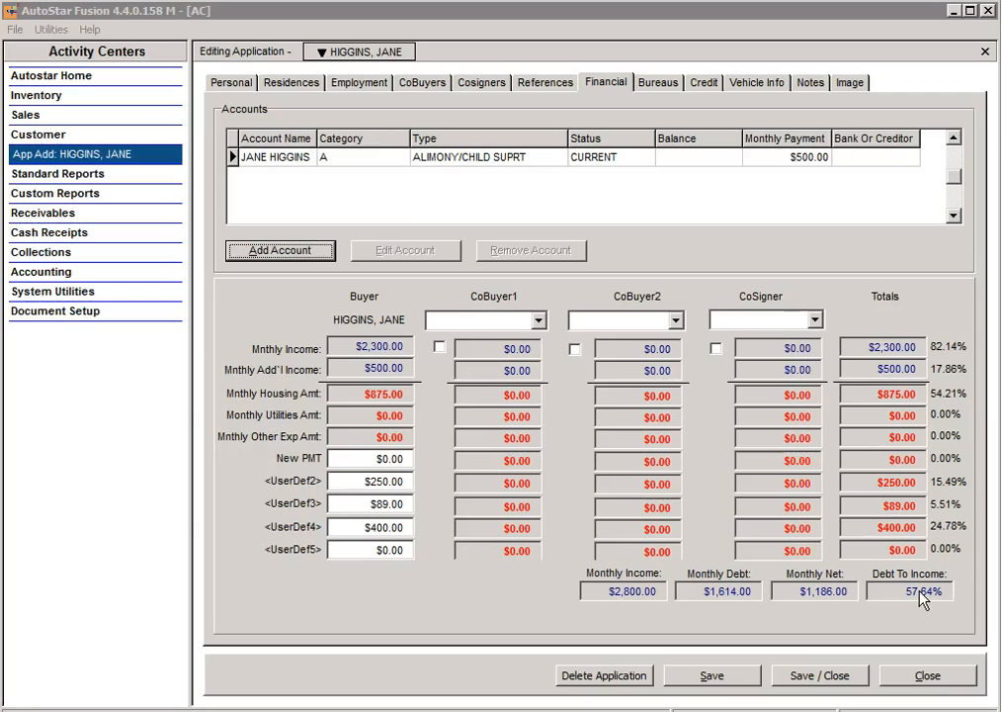
# Step: Set the listed co-buyer as CoBuyer1, include their monthly income, and view Bureaus
pyautogui.click(539, 322)
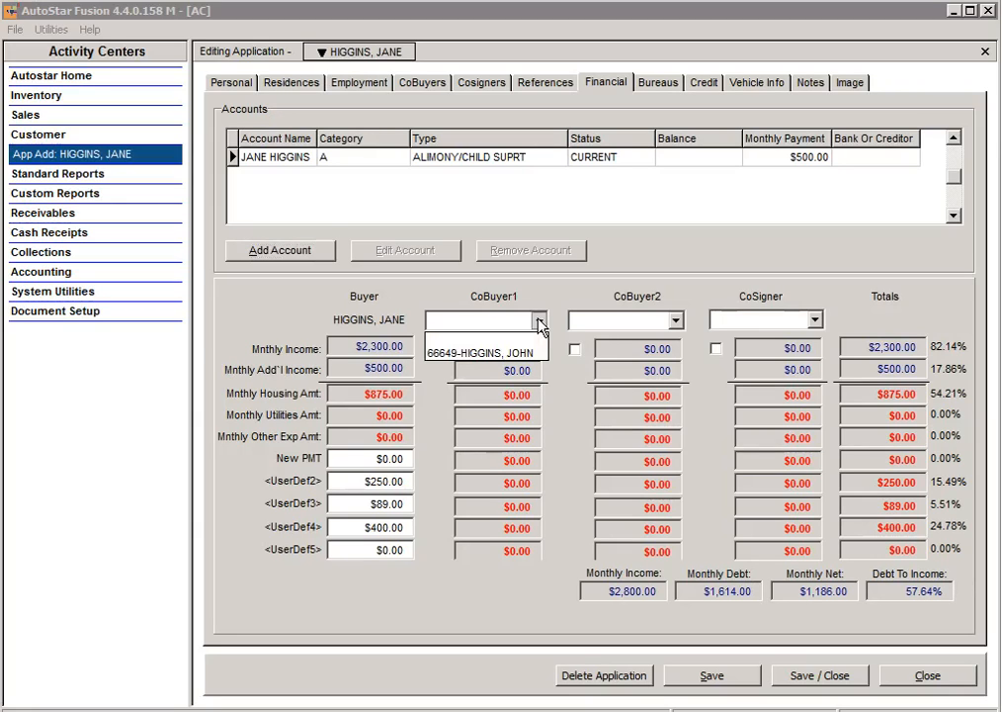
pyautogui.click(489, 351)
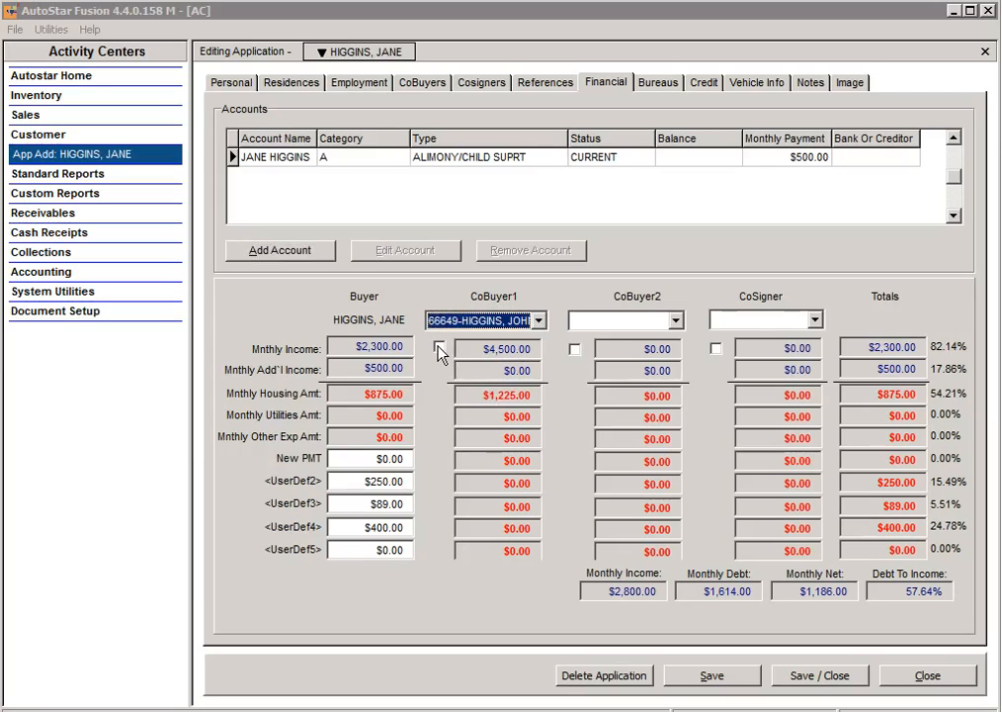
pyautogui.click(439, 349)
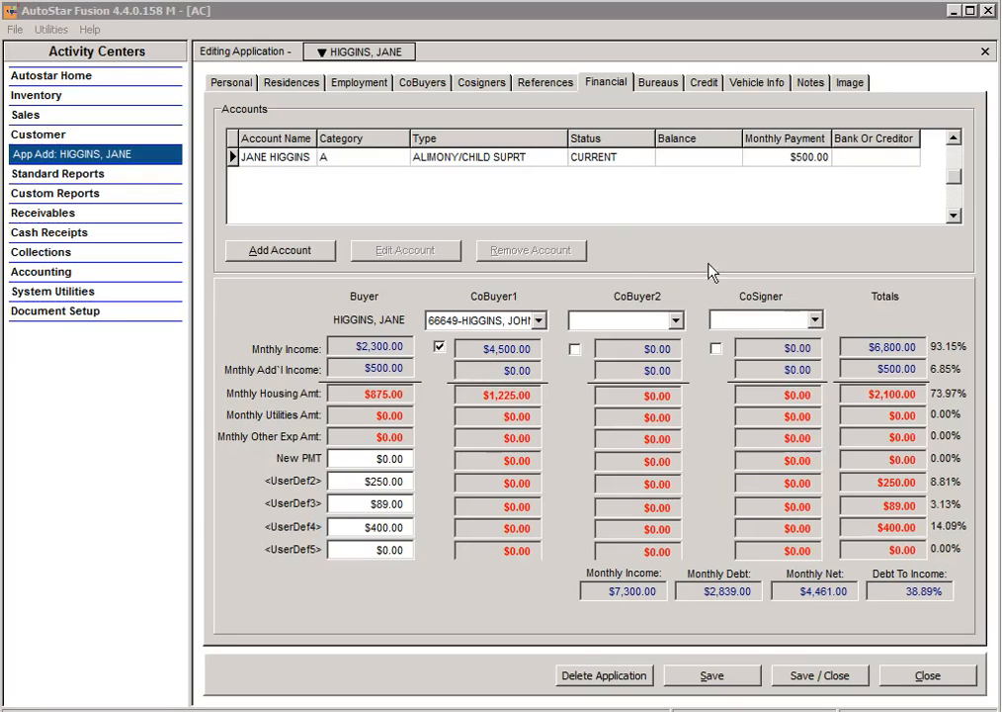
pyautogui.click(659, 83)
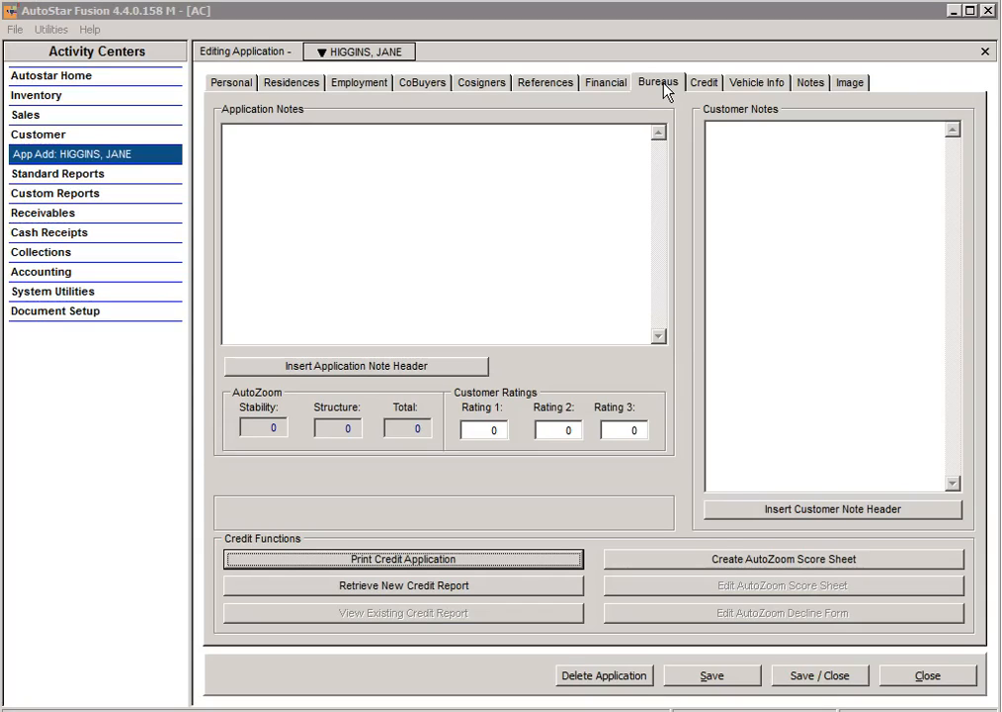
pyautogui.click(361, 366)
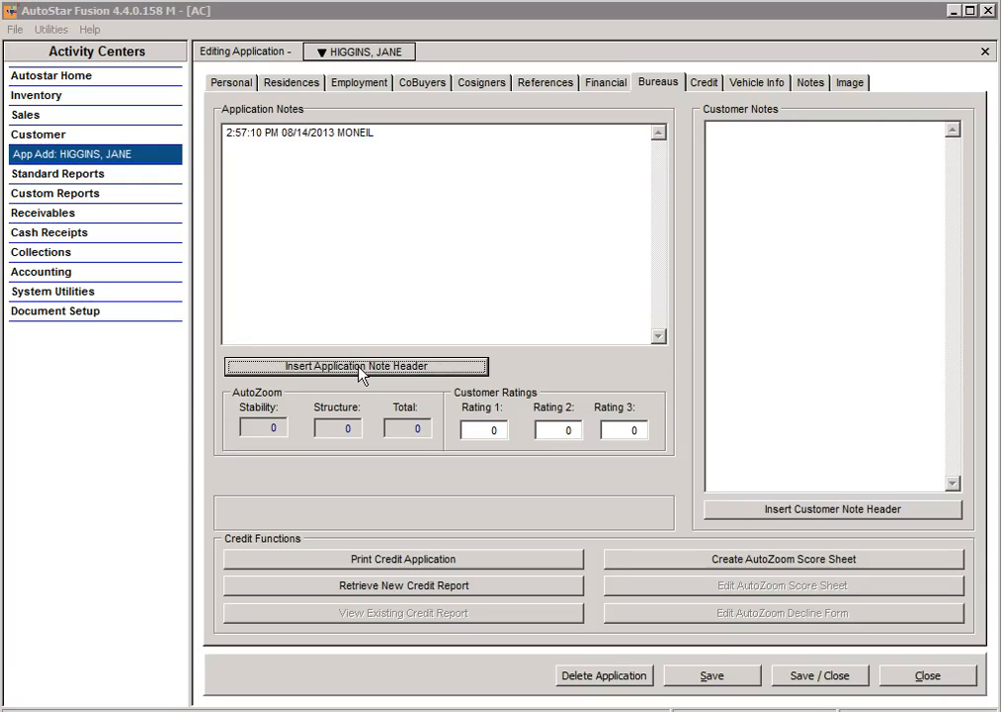
pyautogui.click(800, 510)
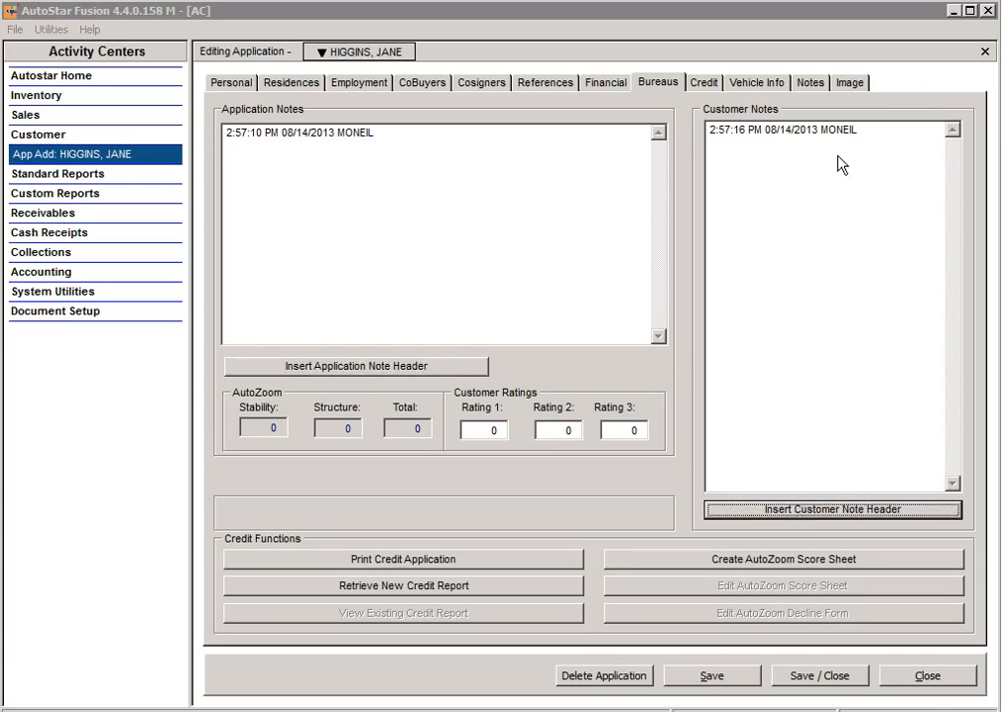
pyautogui.click(812, 129)
pyautogui.doubleClick(812, 130)
pyautogui.moveTo(887, 134); pyautogui.dragTo(671, 54)
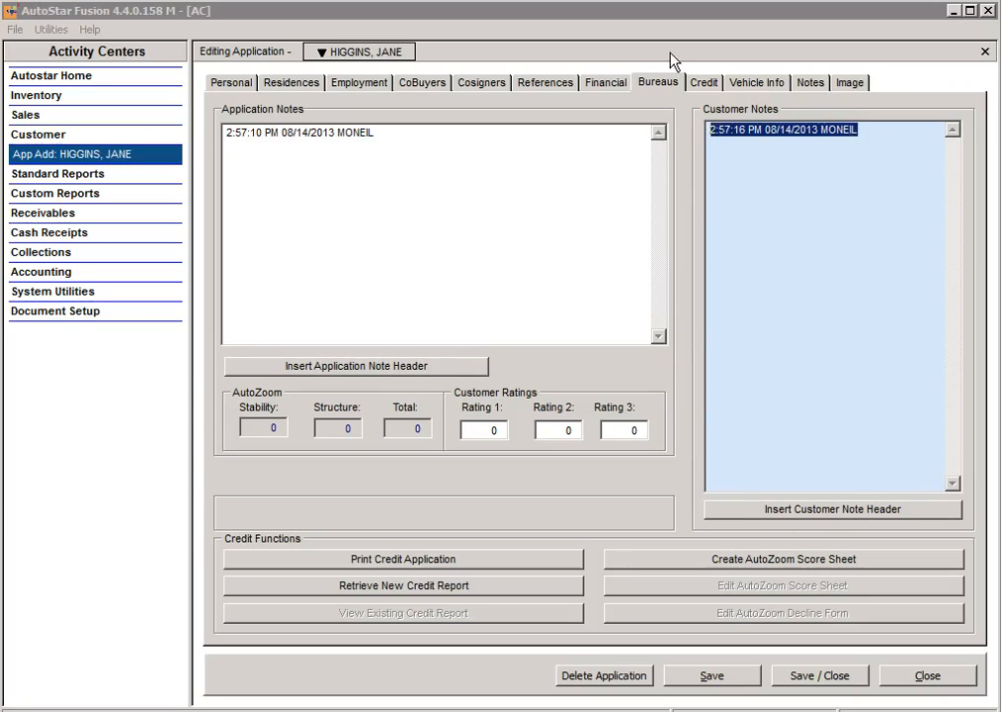
pyautogui.press('Delete')
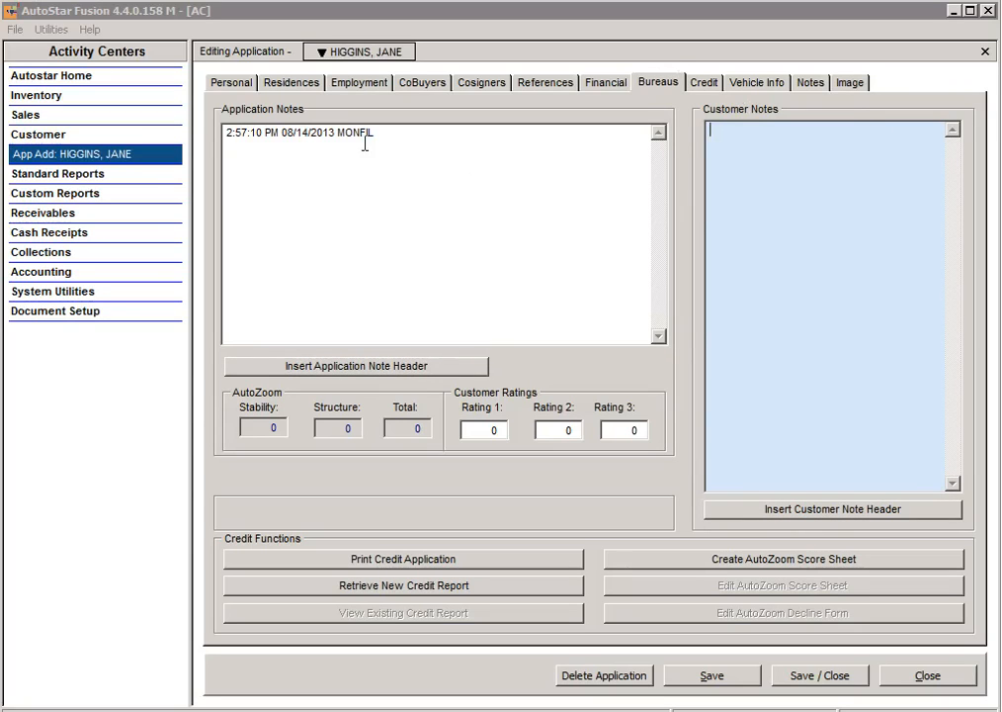
pyautogui.moveTo(373, 133); pyautogui.dragTo(229, 137)
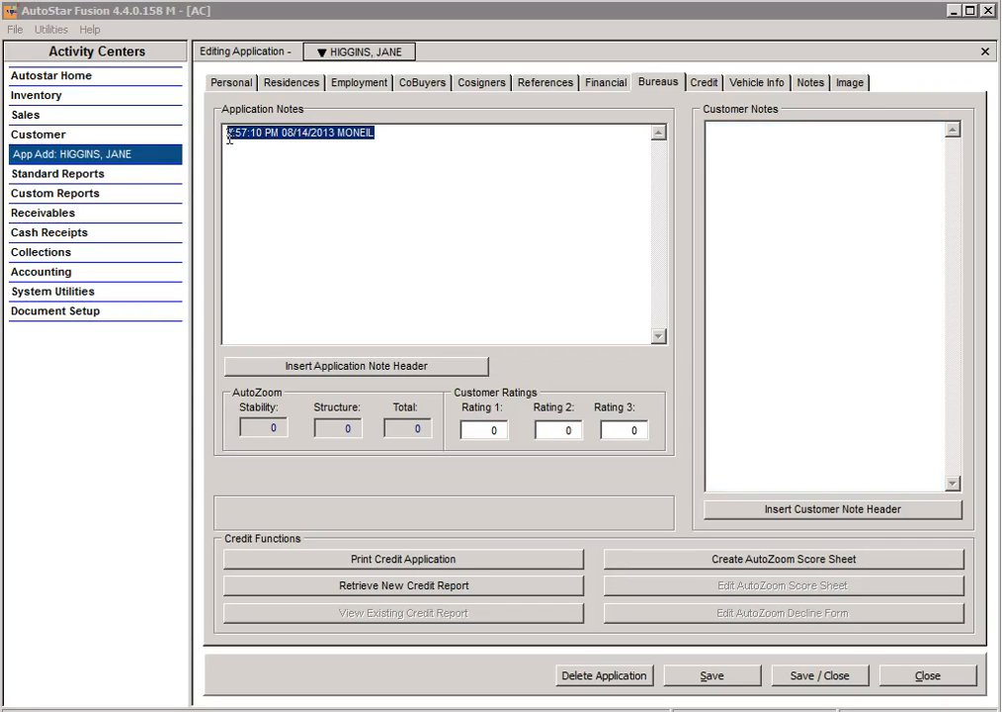
pyautogui.press('Delete')
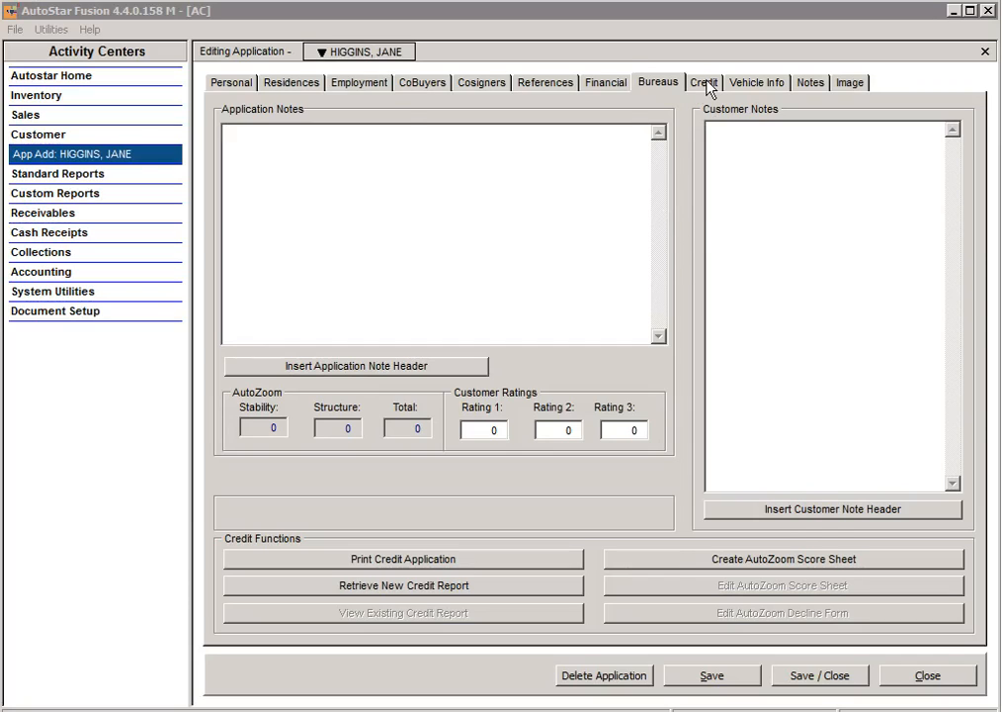
# Step: Enter 6.04 as Proximity To Lot In Miles on the Credit page
pyautogui.click(707, 85)
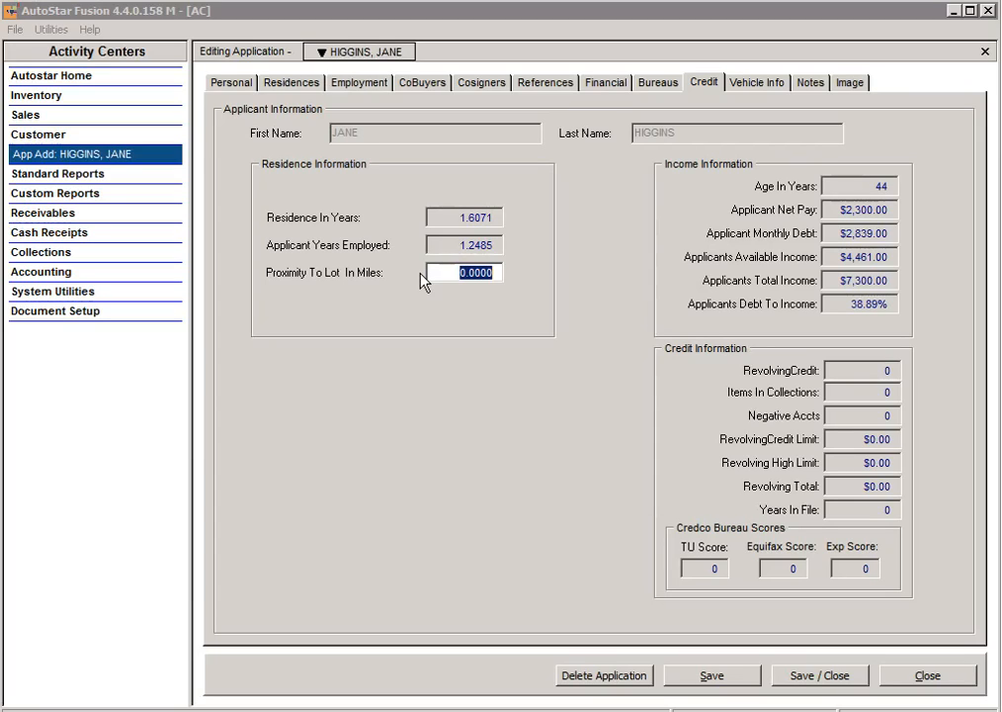
pyautogui.write('6.04')
# Step: Show all five customer log notes on the Notes page
pyautogui.click(812, 83)
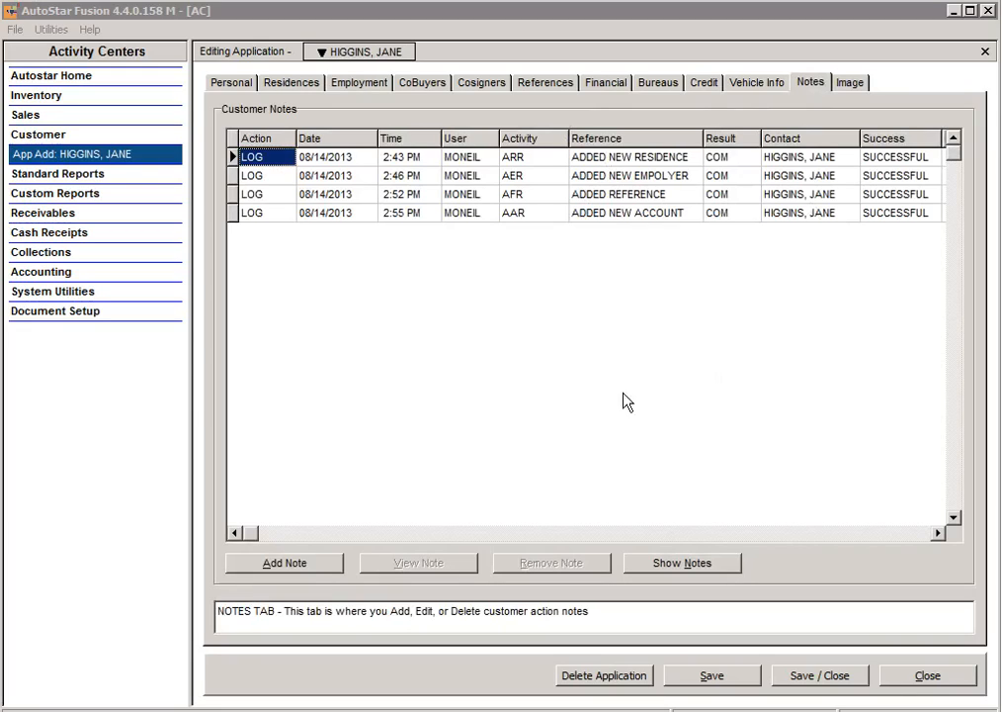
pyautogui.click(670, 563)
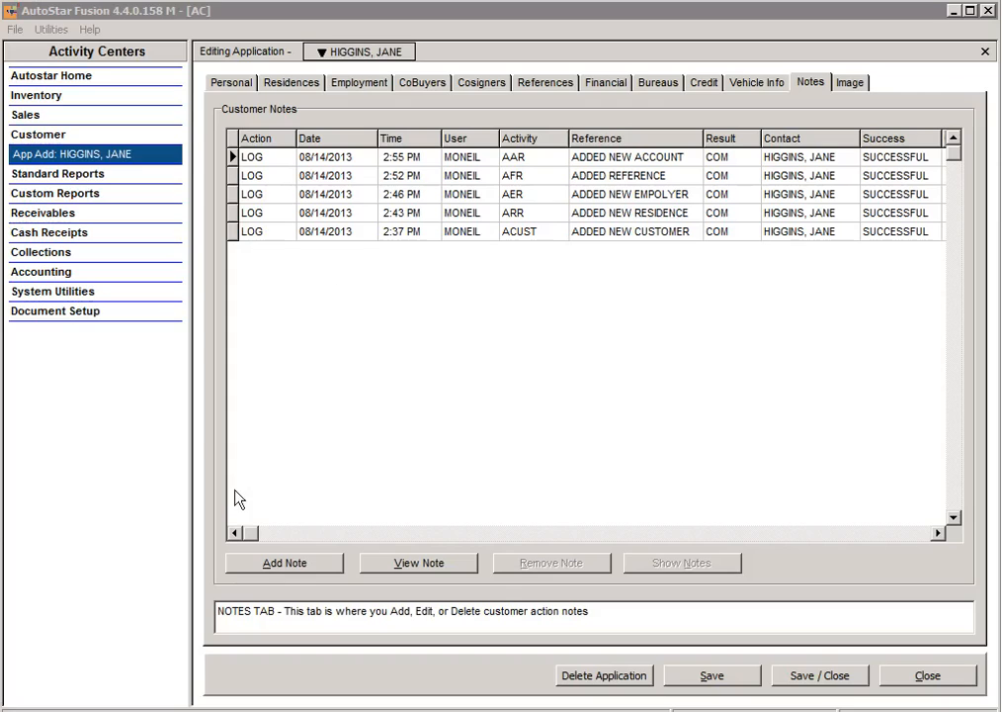
# Step: Add an ACTION note 'Send Welcome Letter' with comment 'testing notes functionality'
pyautogui.click(296, 564)
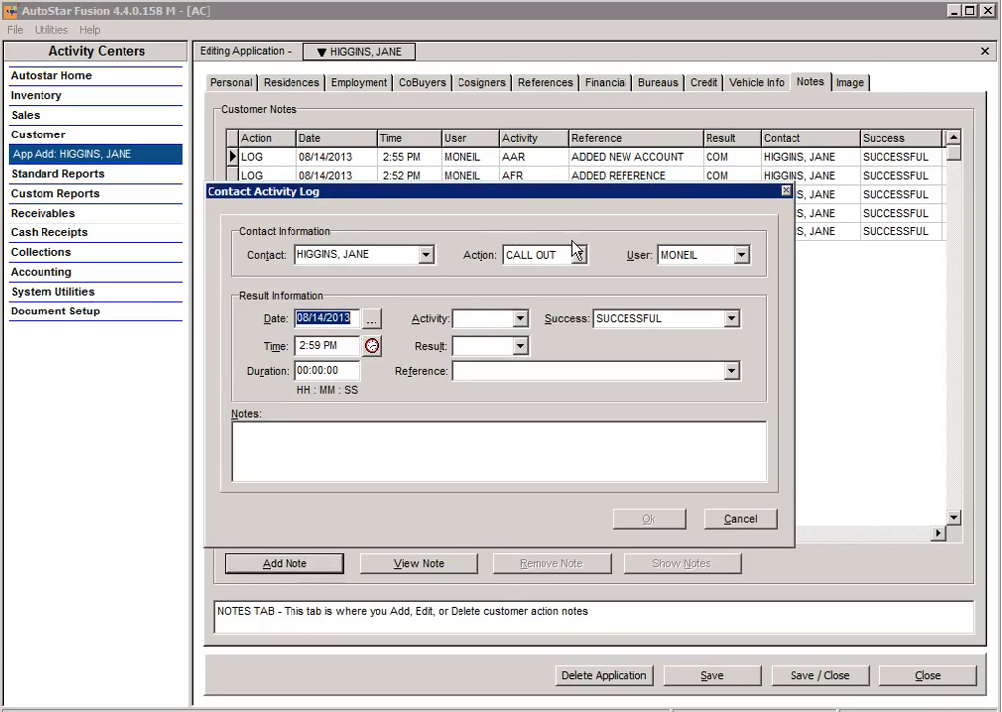
pyautogui.click(578, 257)
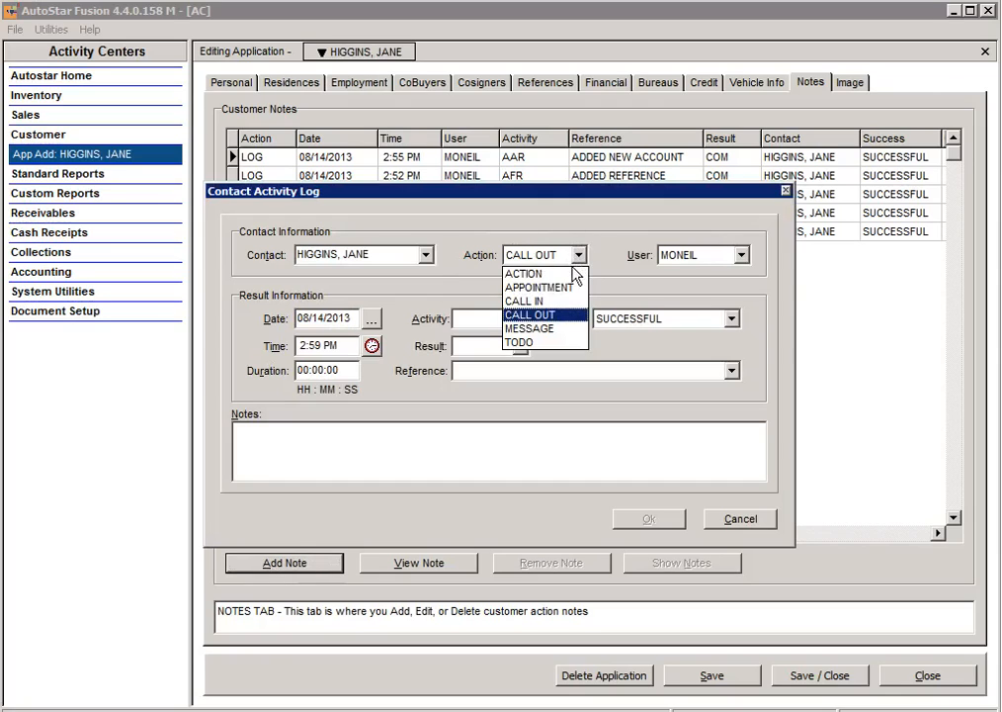
pyautogui.click(561, 276)
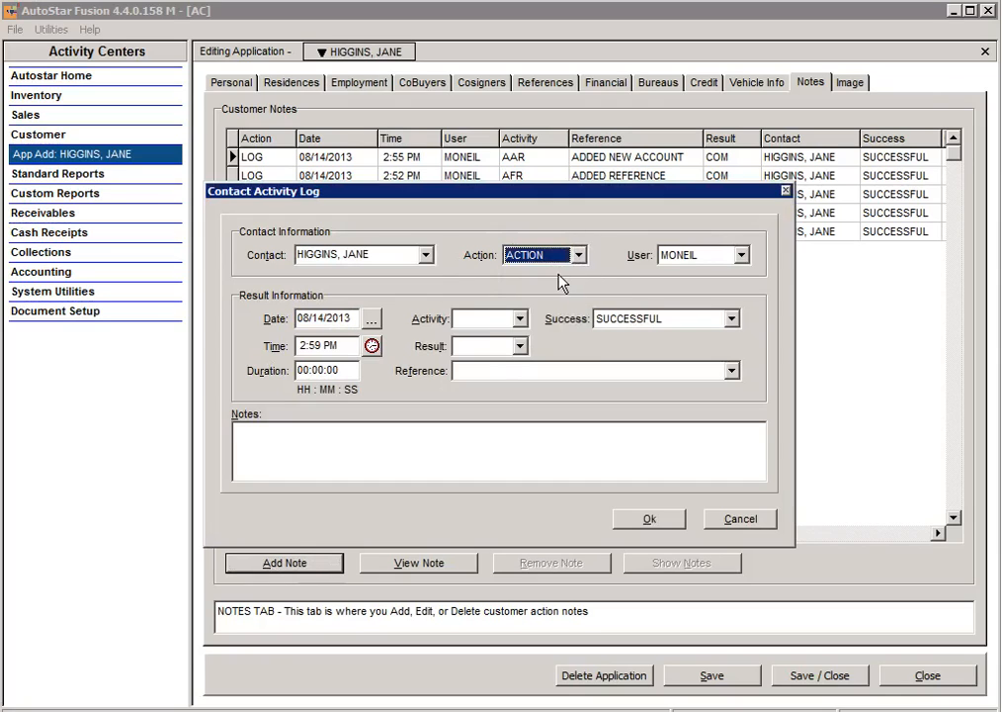
pyautogui.click(510, 371)
pyautogui.write('Send Welcome Letter')
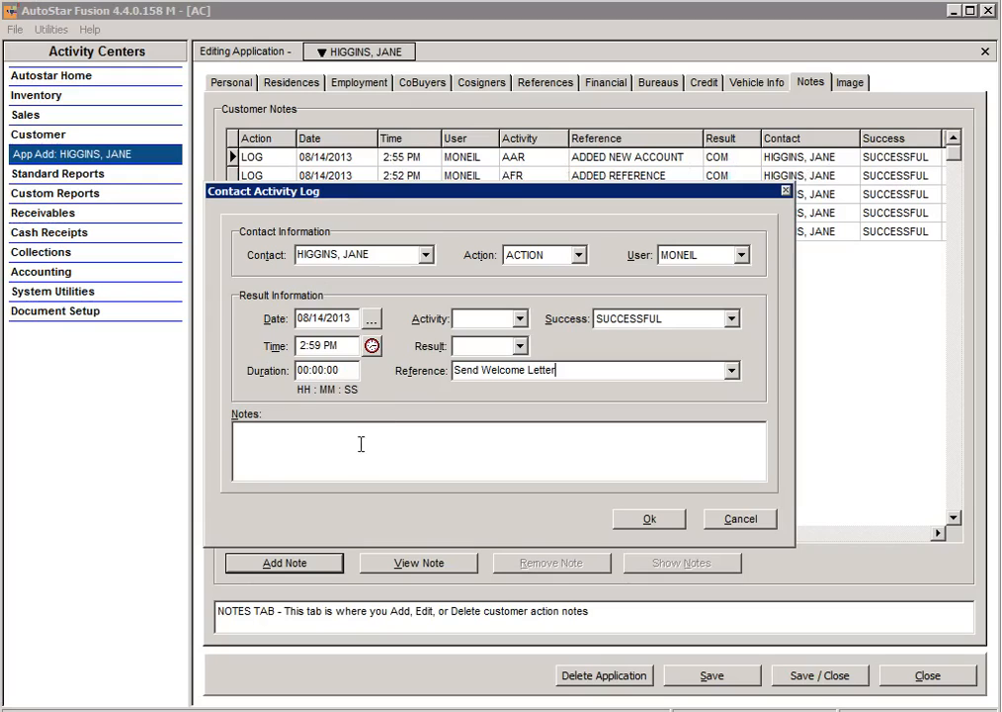
pyautogui.click(274, 440)
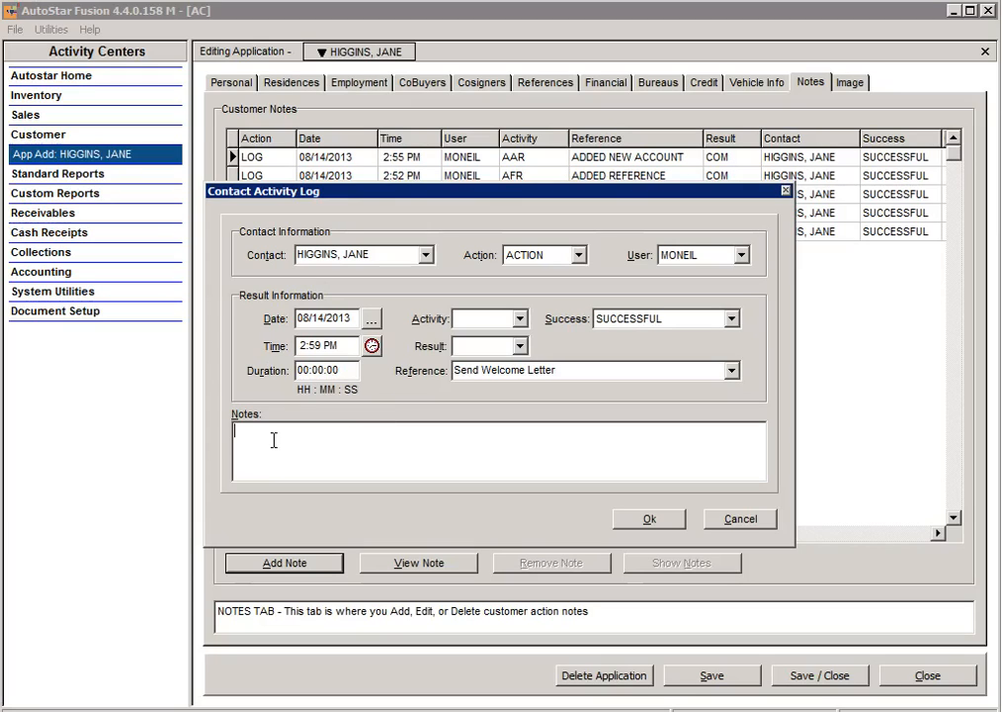
pyautogui.write('testing notes functionality')
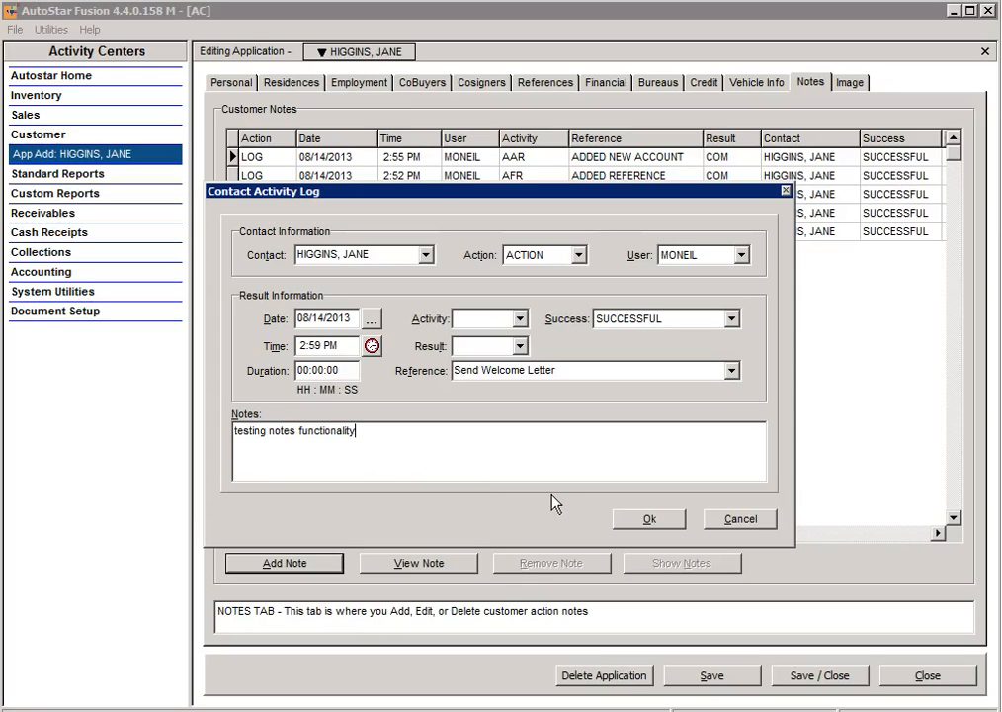
pyautogui.click(644, 519)
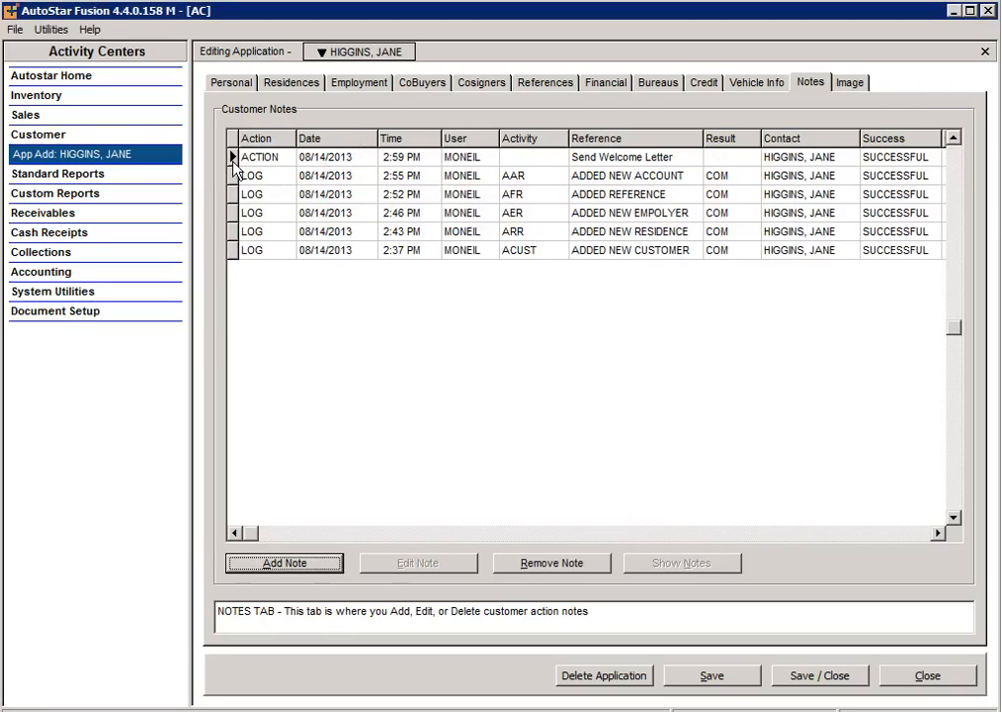
pyautogui.click(238, 160)
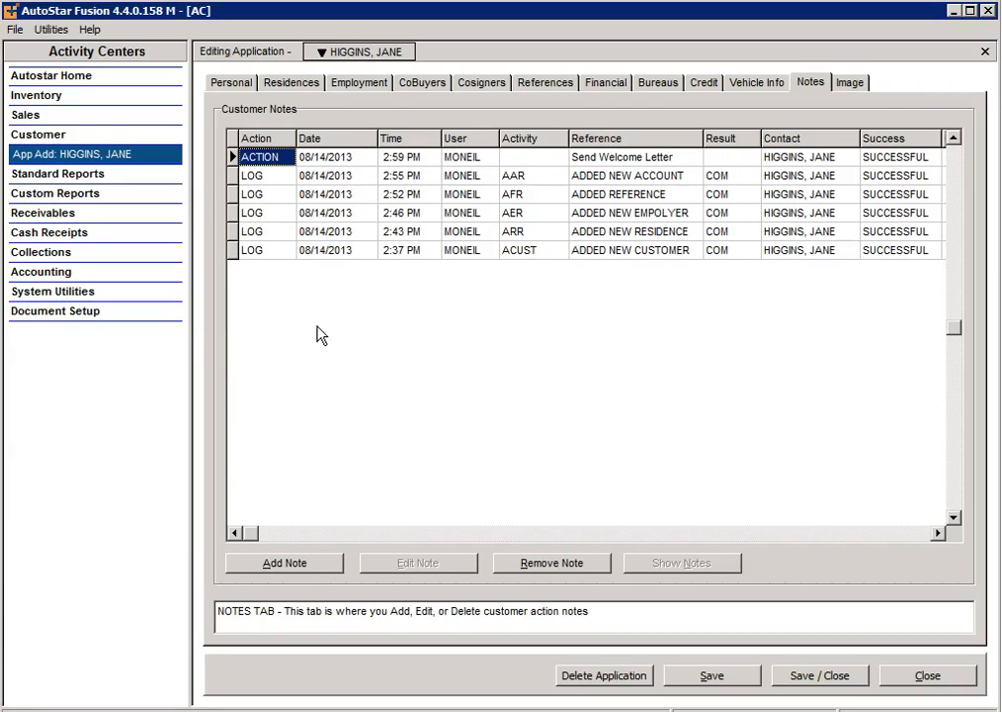
pyautogui.doubleClick(249, 159)
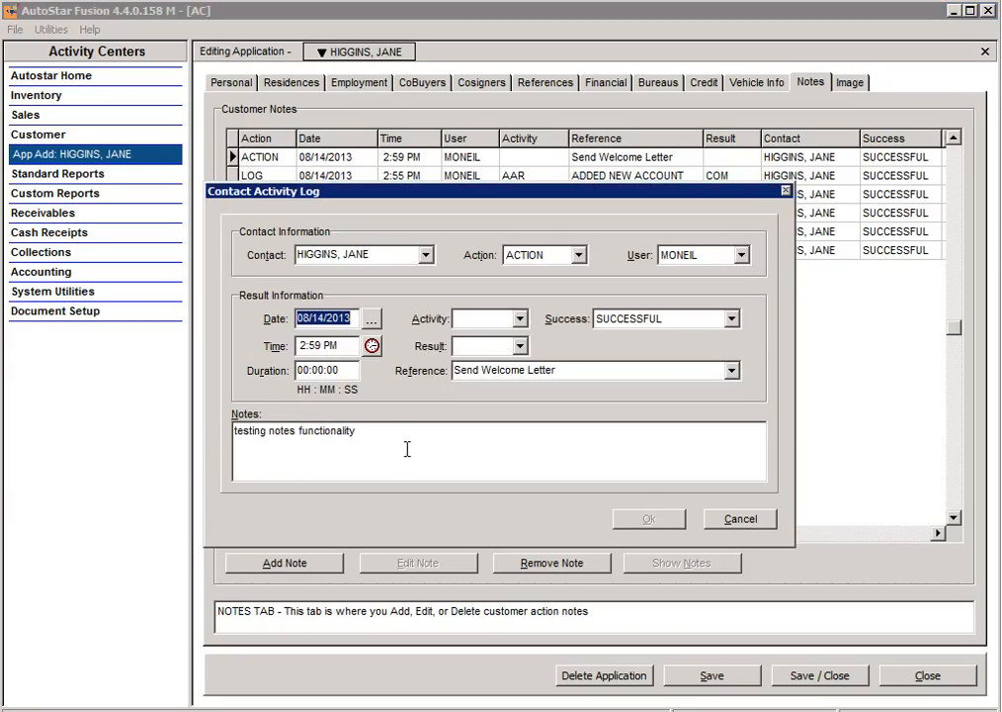
pyautogui.click(731, 520)
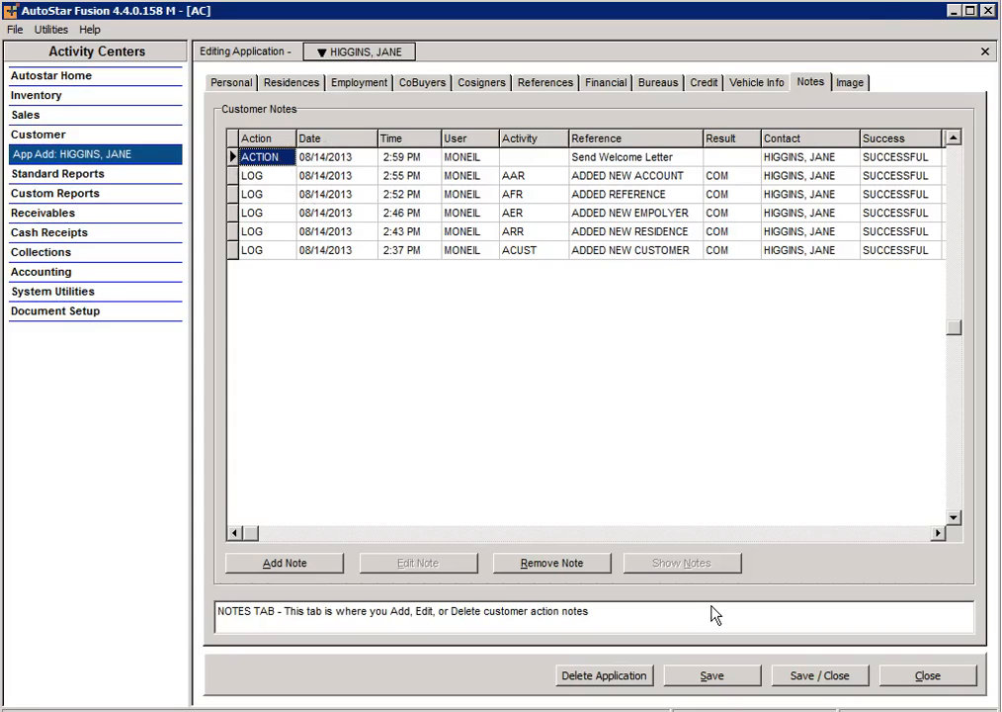
pyautogui.click(852, 87)
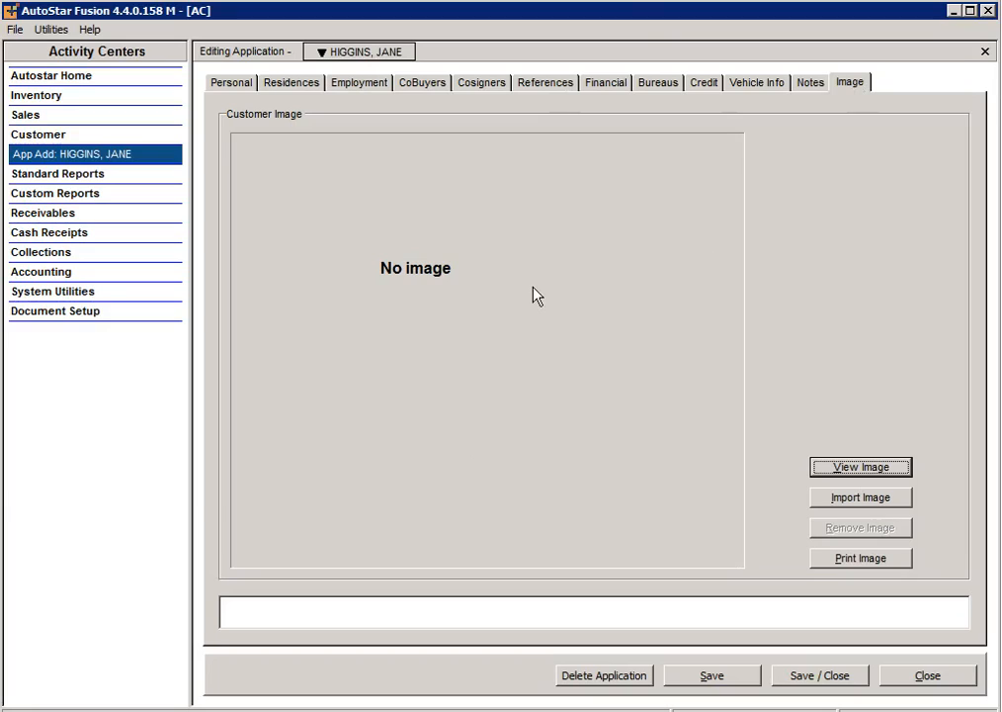
# Step: Open the Vehicle Info page, showing ALL-LOTS and no selected vehicles
pyautogui.click(758, 84)
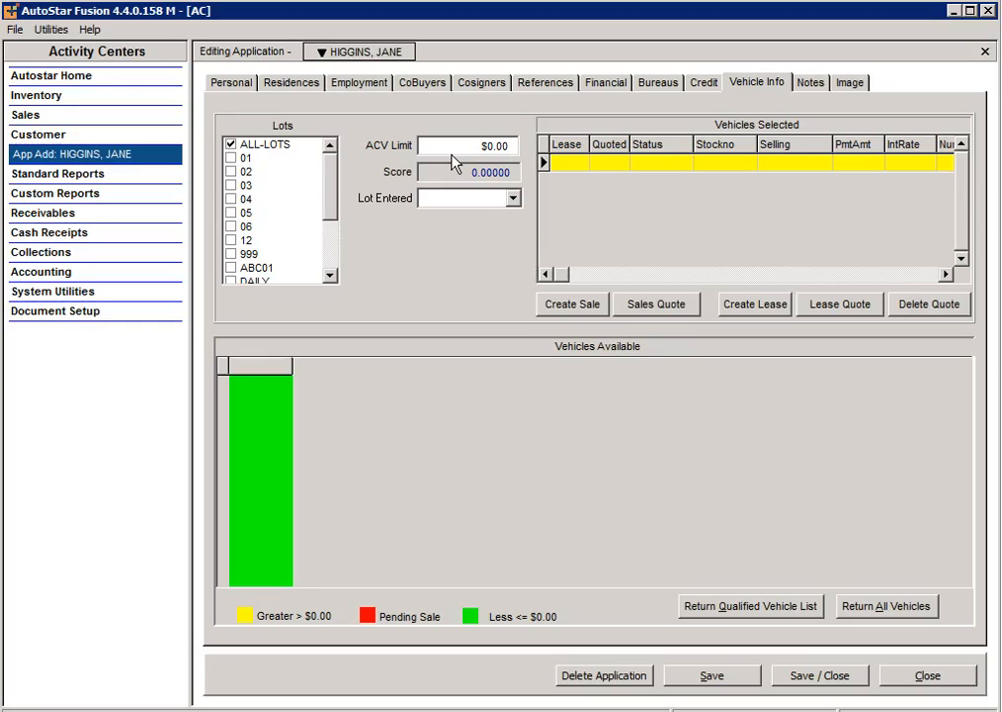
# Step: Enter 4000 as the ACV limit and list the 33 vehicles that qualify
pyautogui.click(480, 148)
pyautogui.write('4000')
pyautogui.click(753, 606)
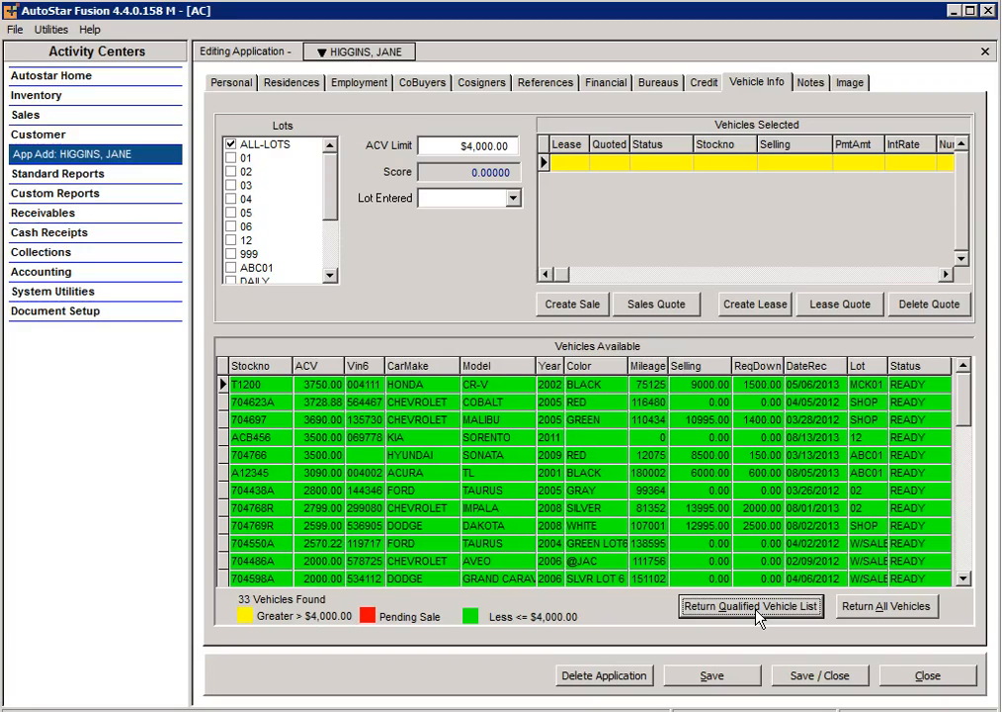
# Step: Scroll to the 2011 KIA Sorento, stock ACB456, and add it to Vehicles Selected
pyautogui.click(968, 548)
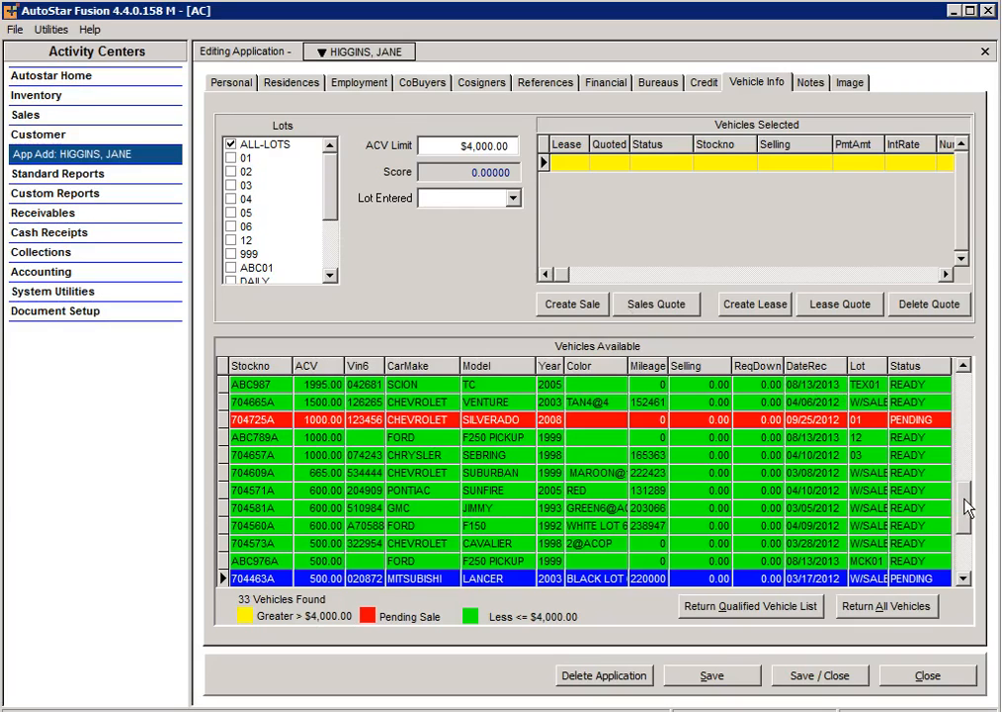
pyautogui.moveTo(966, 506); pyautogui.dragTo(963, 417)
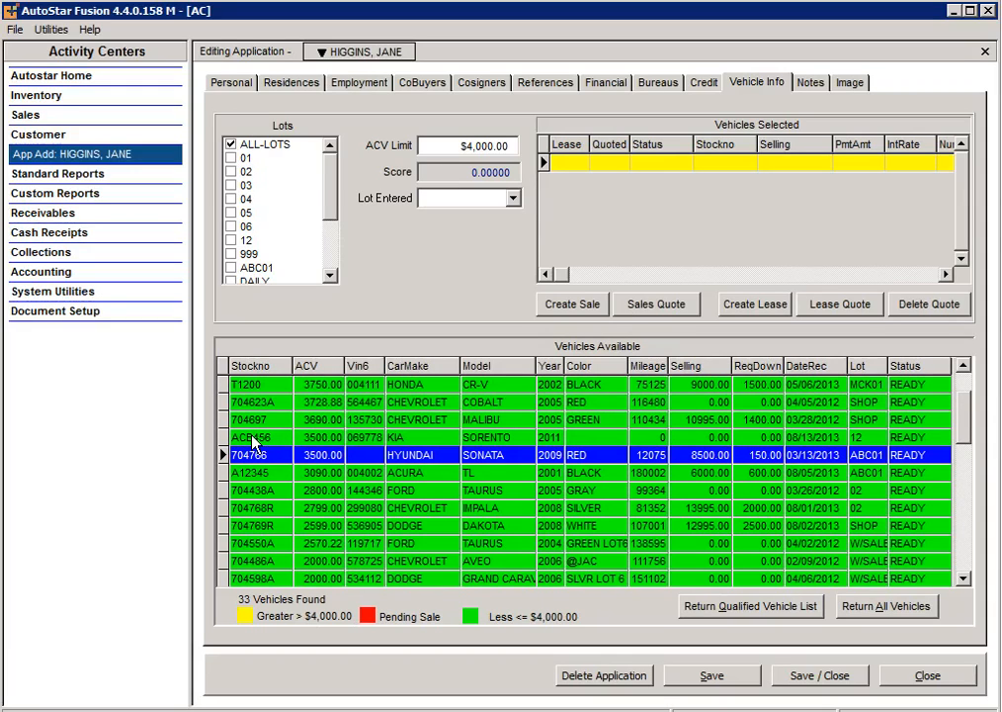
pyautogui.click(254, 438)
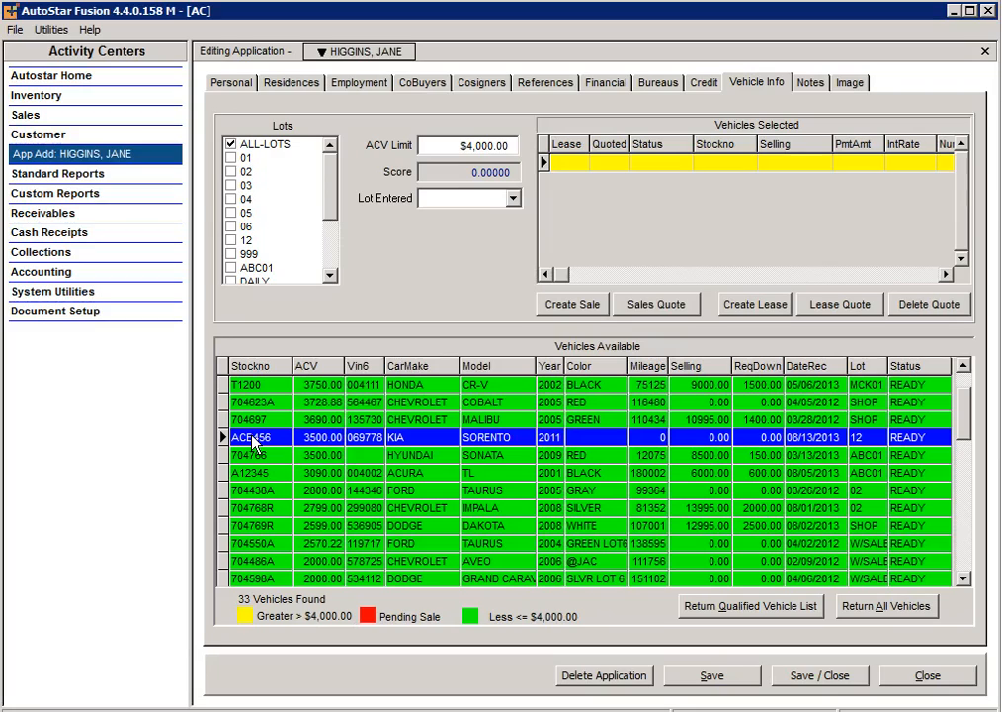
pyautogui.doubleClick(253, 442)
pyautogui.click(545, 164)
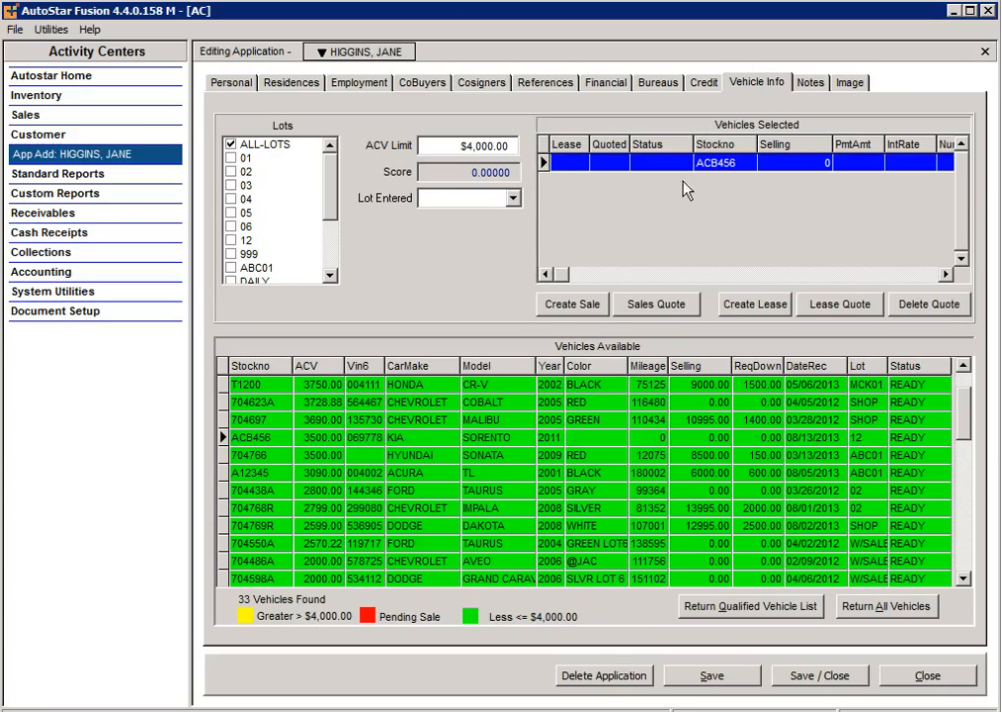
# Step: Start a sales quote for ACB456 with a 9500 sales price
pyautogui.click(677, 306)
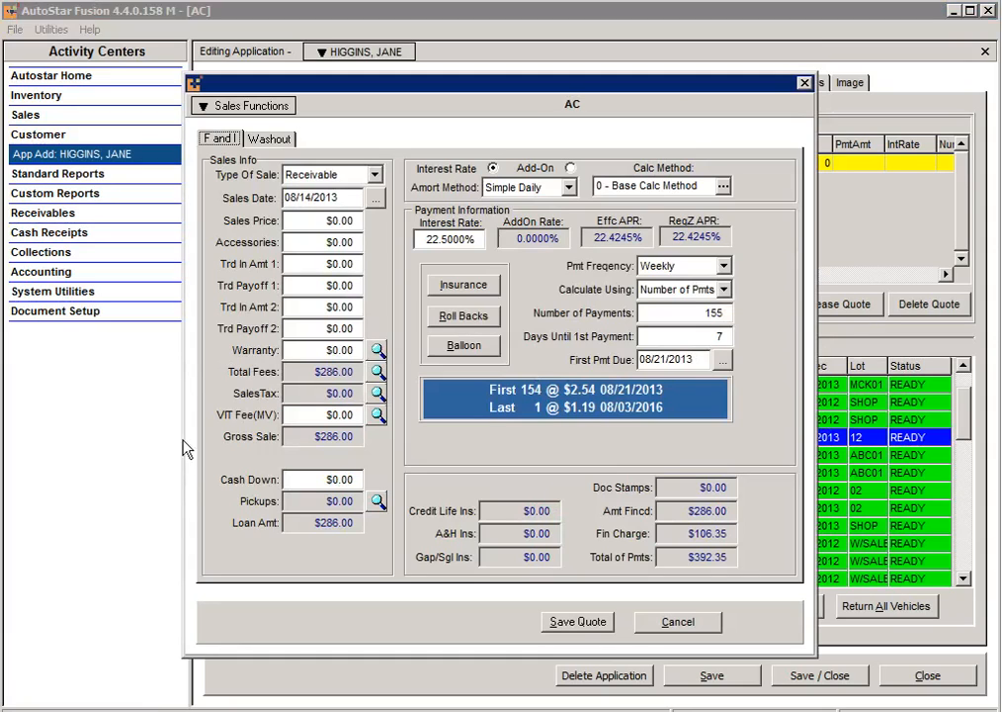
pyautogui.click(330, 221)
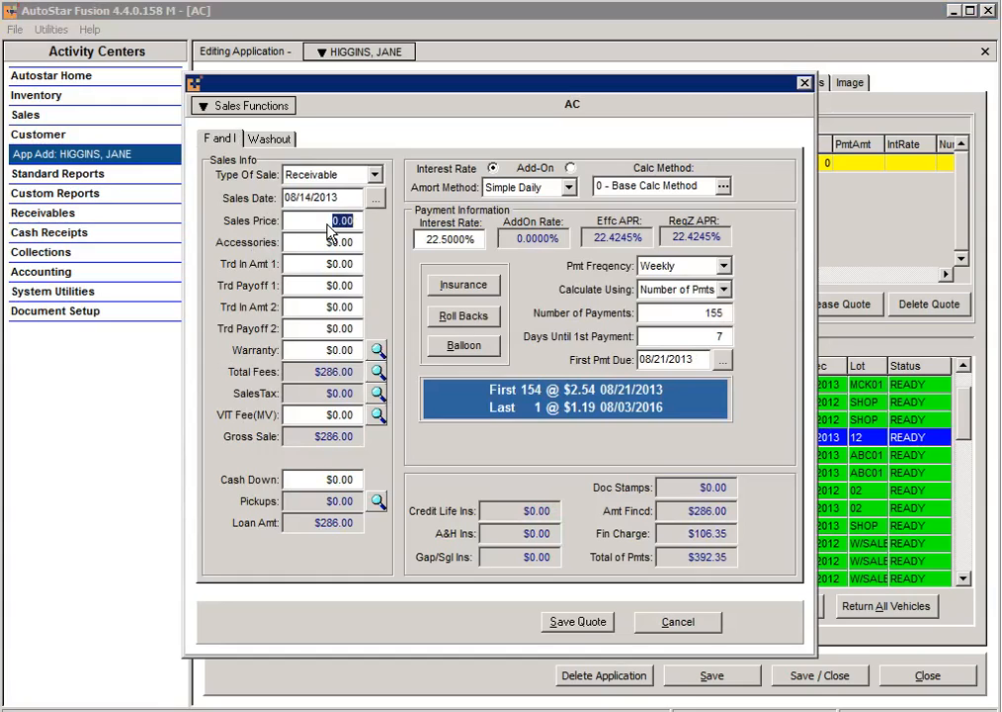
pyautogui.write('9500')
# Step: Review the $286.00 fee breakdown and accept it as listed
pyautogui.click(377, 372)
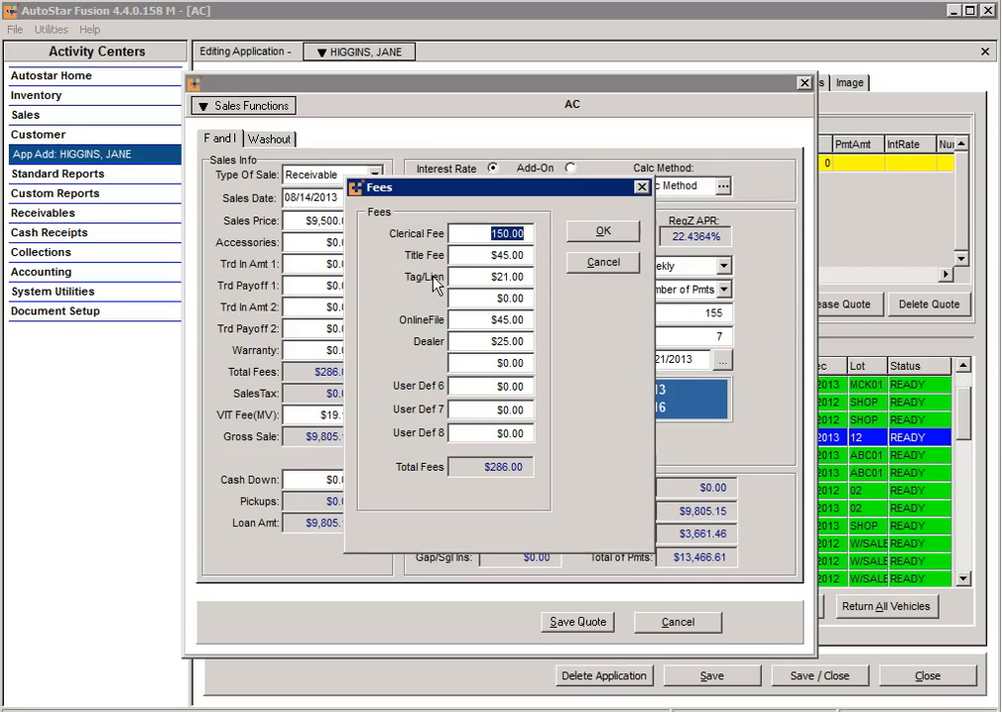
pyautogui.click(605, 231)
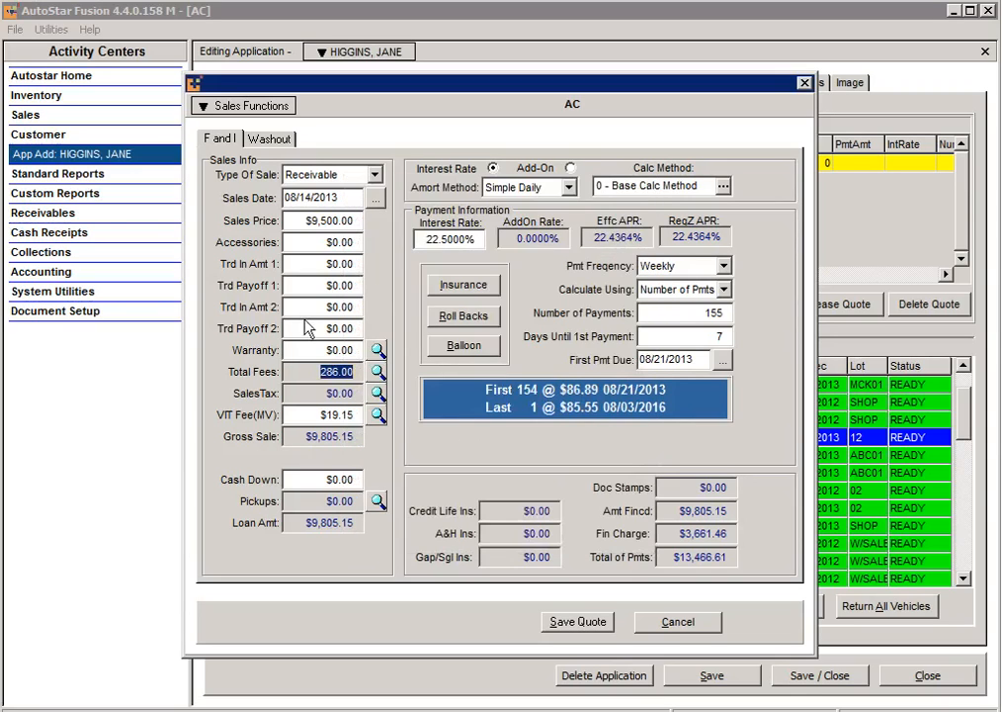
# Step: Apply the Ross Tax Package for $675.50 sales tax at 7% and save
pyautogui.click(378, 394)
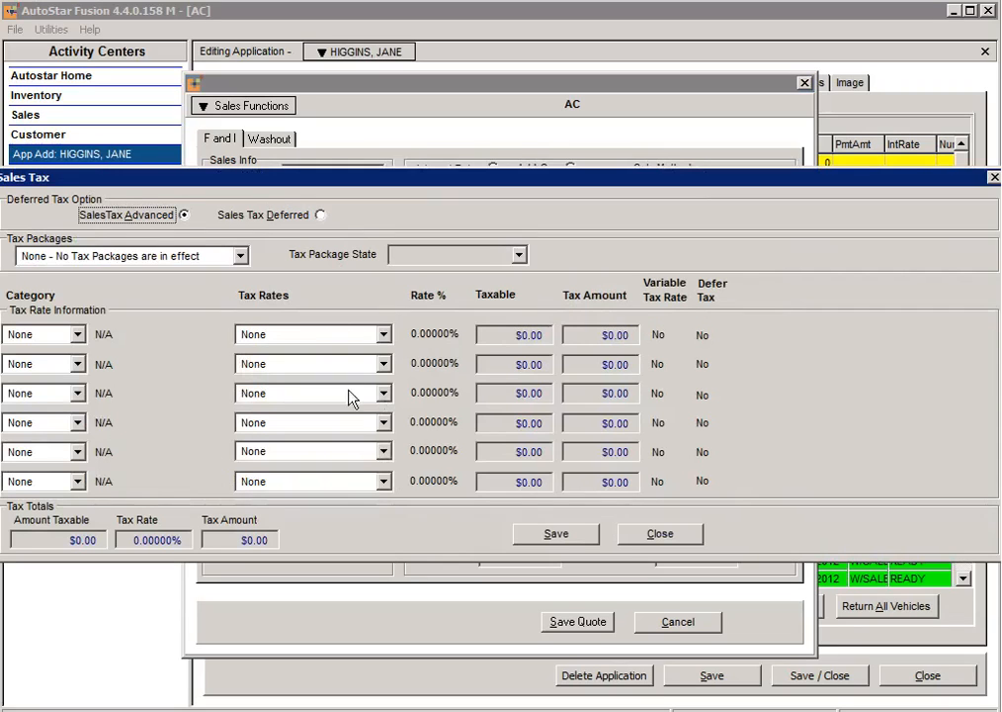
pyautogui.click(240, 257)
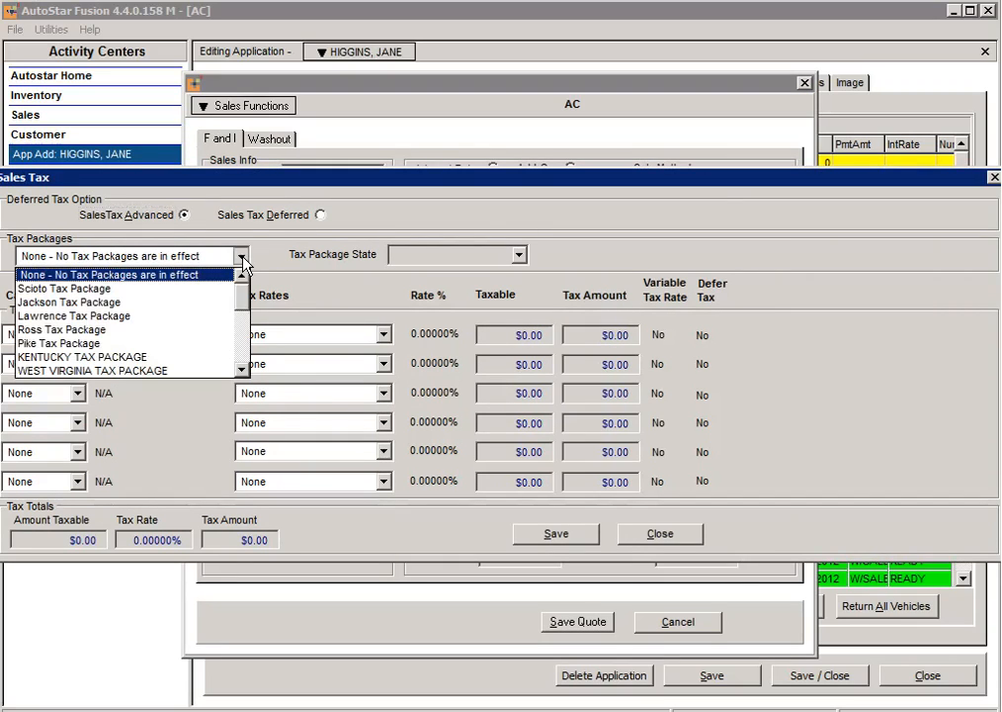
pyautogui.click(69, 329)
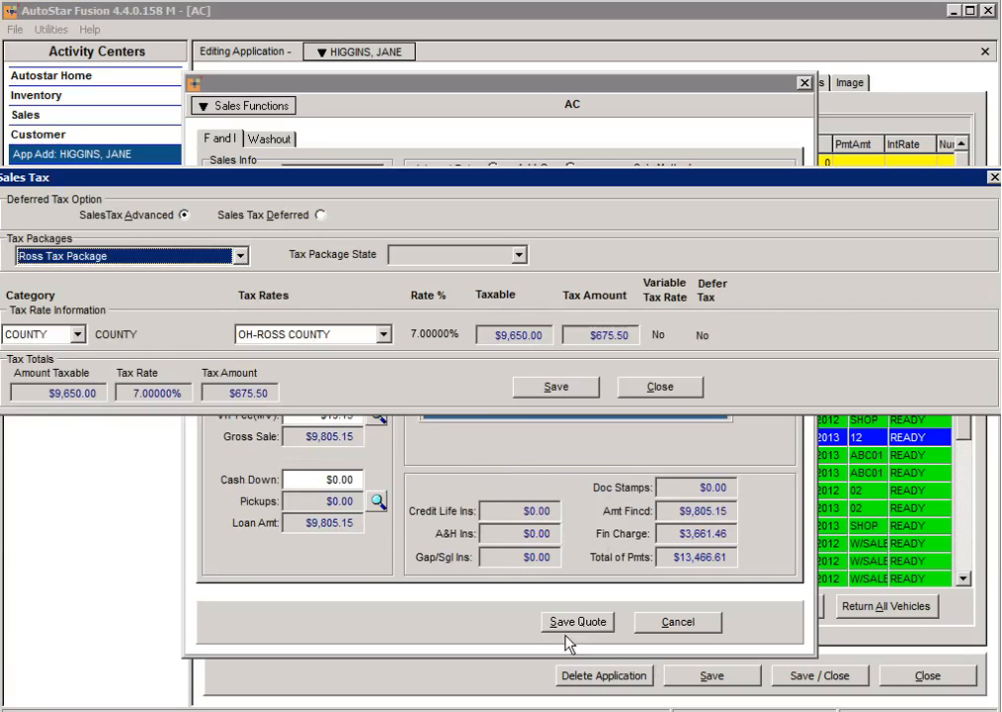
pyautogui.click(543, 395)
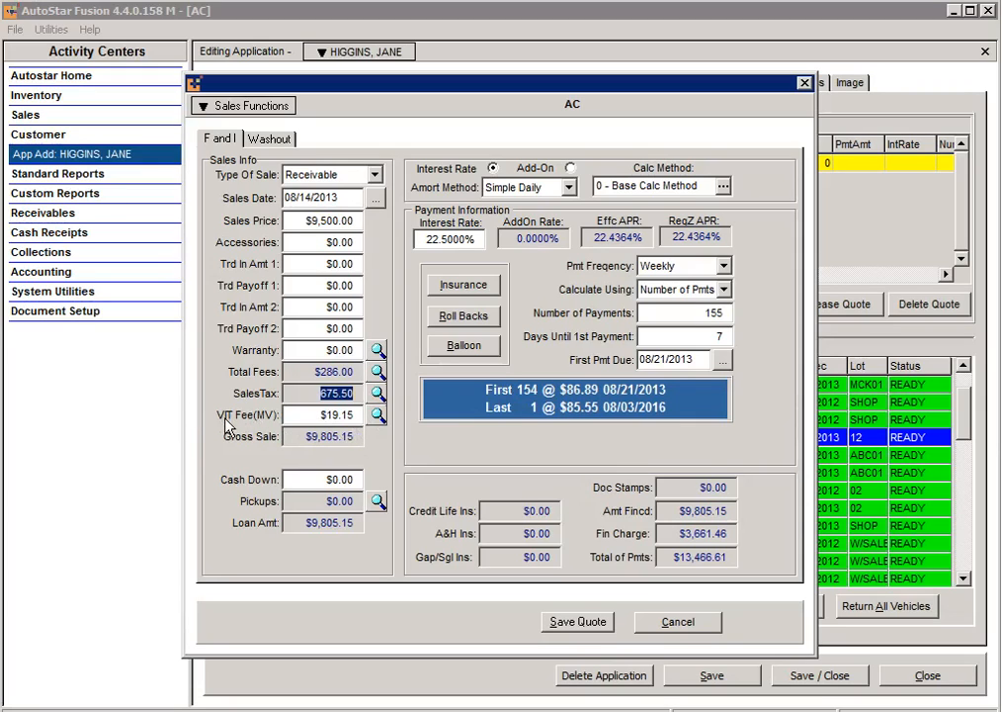
# Step: Replace the 19.15 VIT fee with 0.00
pyautogui.click(328, 415)
pyautogui.moveTo(366, 416); pyautogui.dragTo(314, 420)
pyautogui.write('0.00')
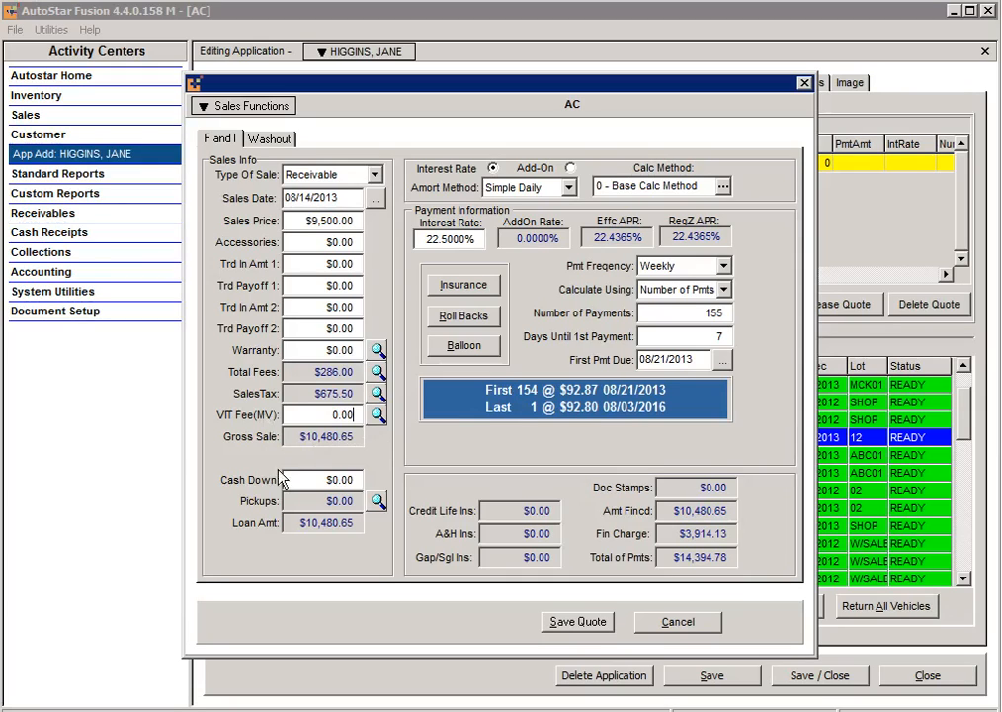
# Step: Enter a 500 cash down payment on the quote
pyautogui.click(326, 485)
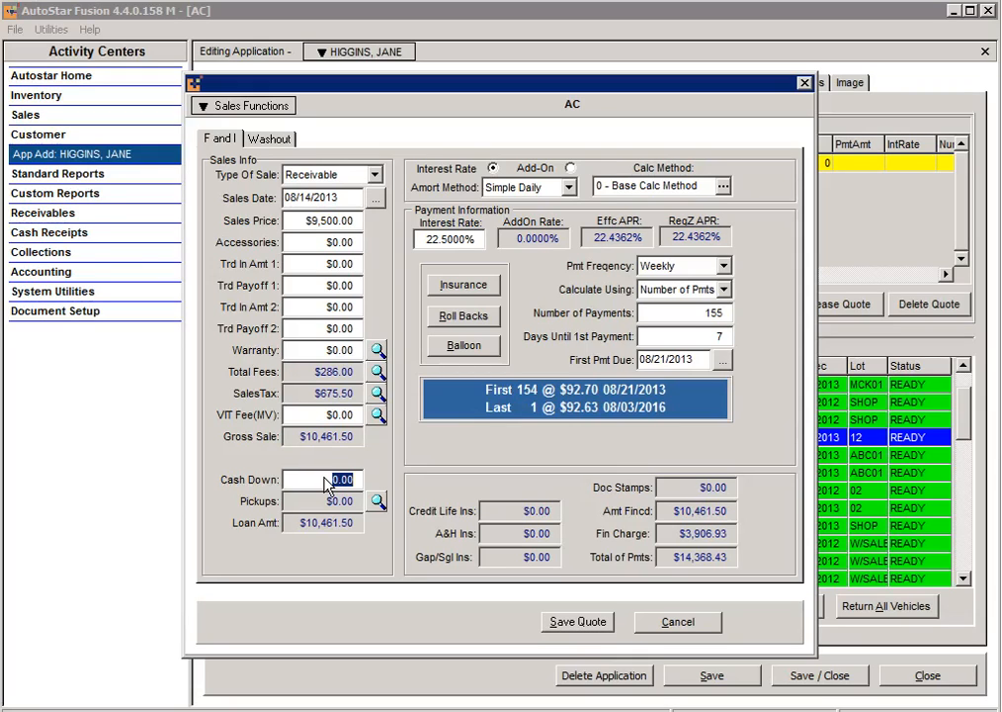
pyautogui.write('500')
# Step: Check the Pickups list and close it without adding any pickup payment
pyautogui.click(379, 502)
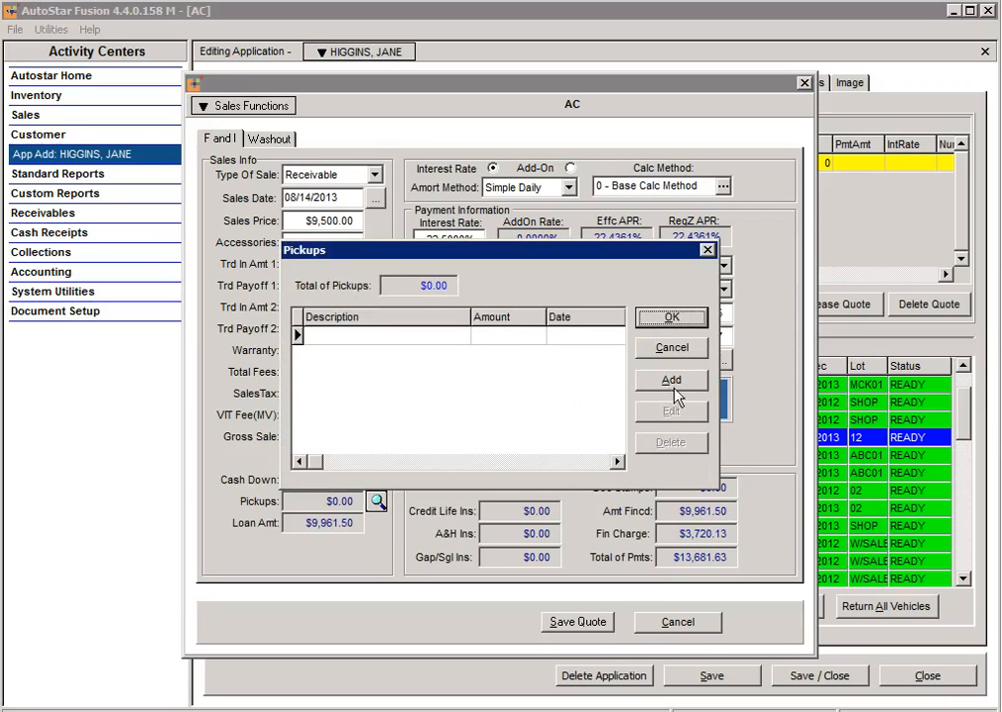
pyautogui.click(672, 381)
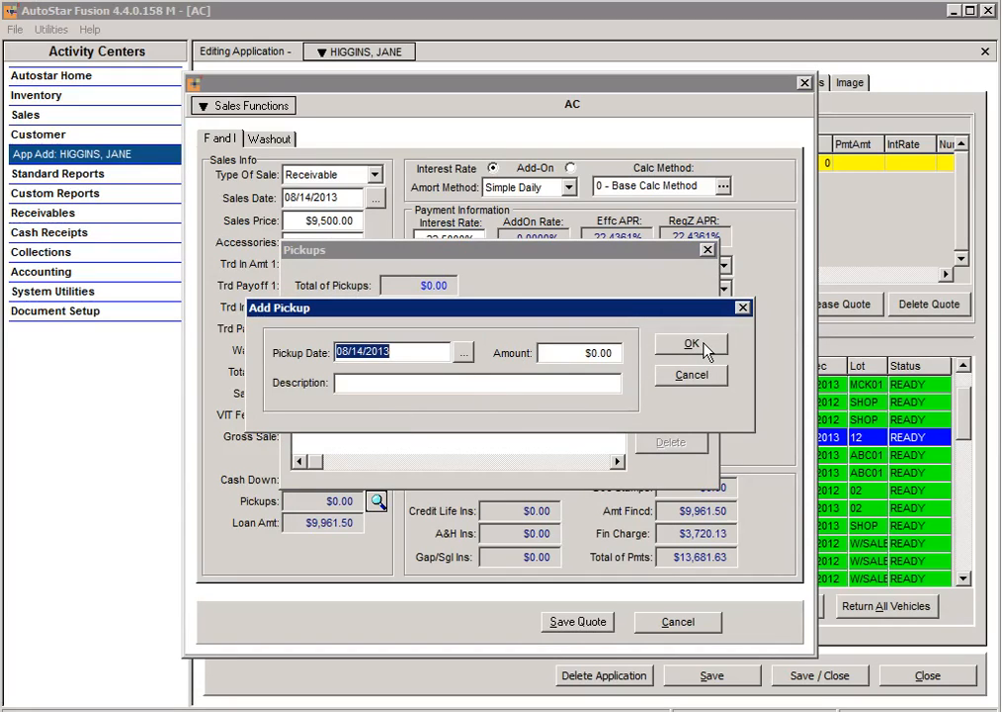
pyautogui.click(701, 375)
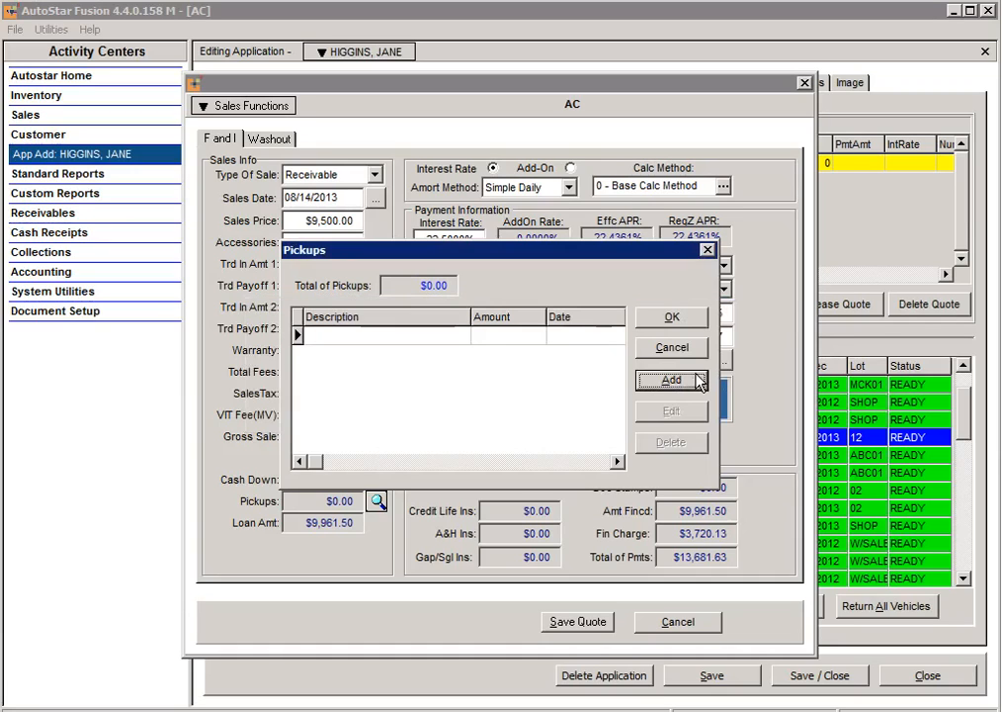
pyautogui.click(670, 347)
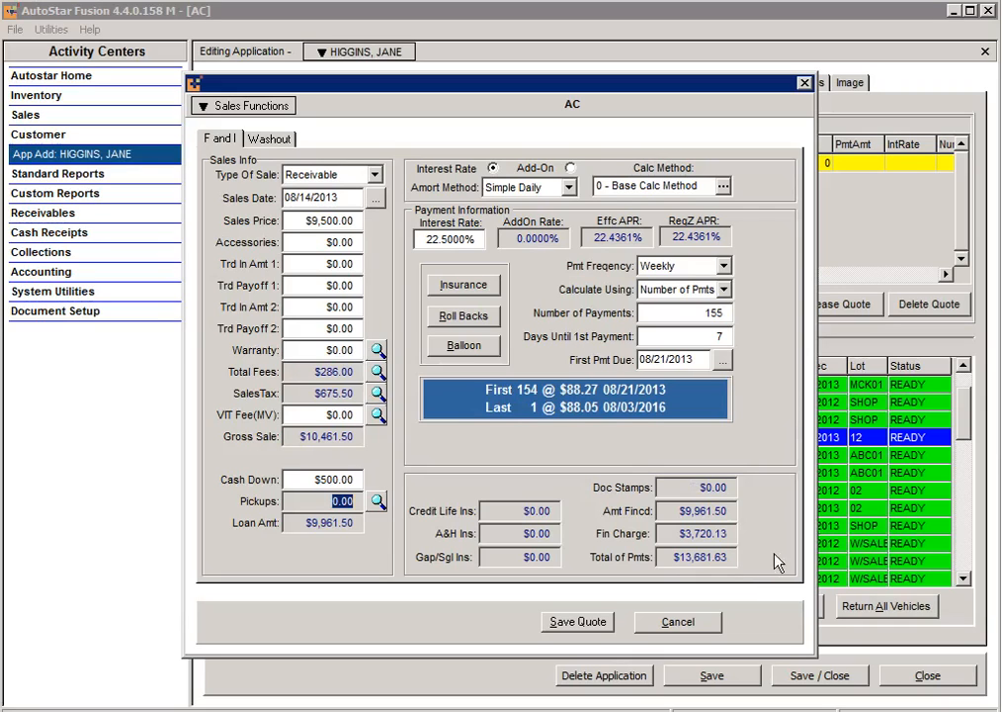
# Step: Review the Washout summary, then save the ACB456 quote from Sales Functions
pyautogui.click(268, 140)
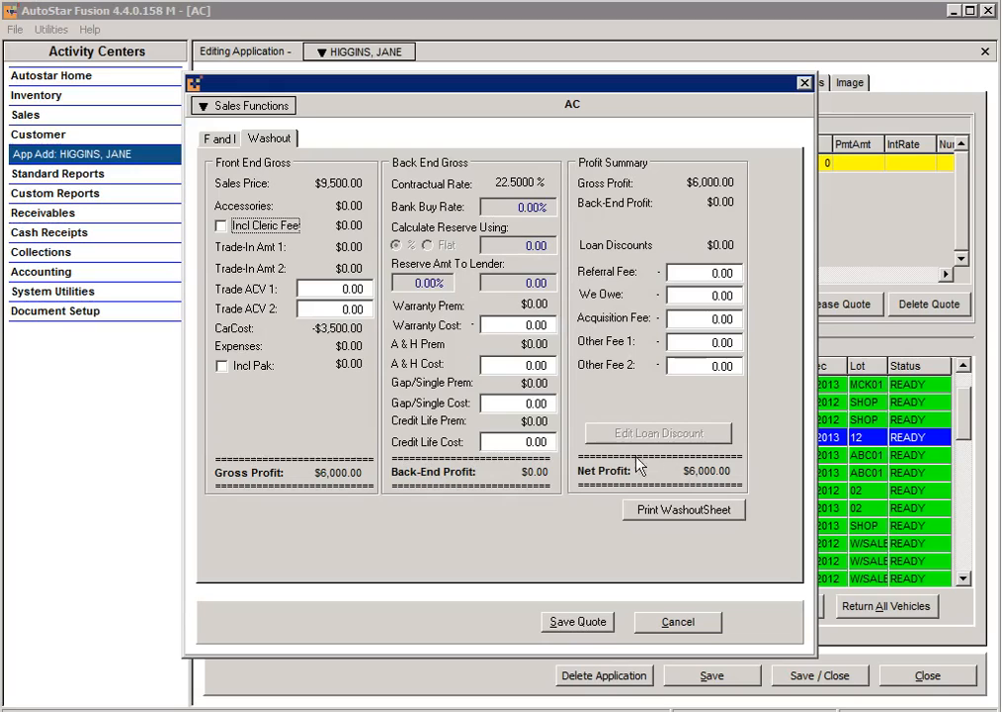
pyautogui.click(219, 141)
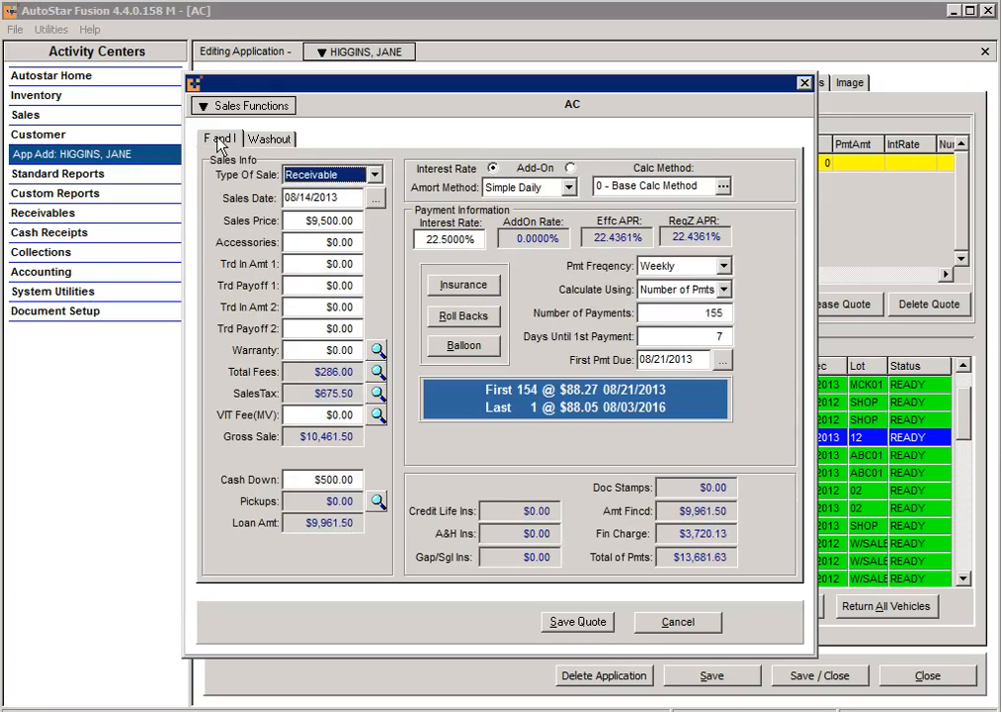
pyautogui.click(267, 108)
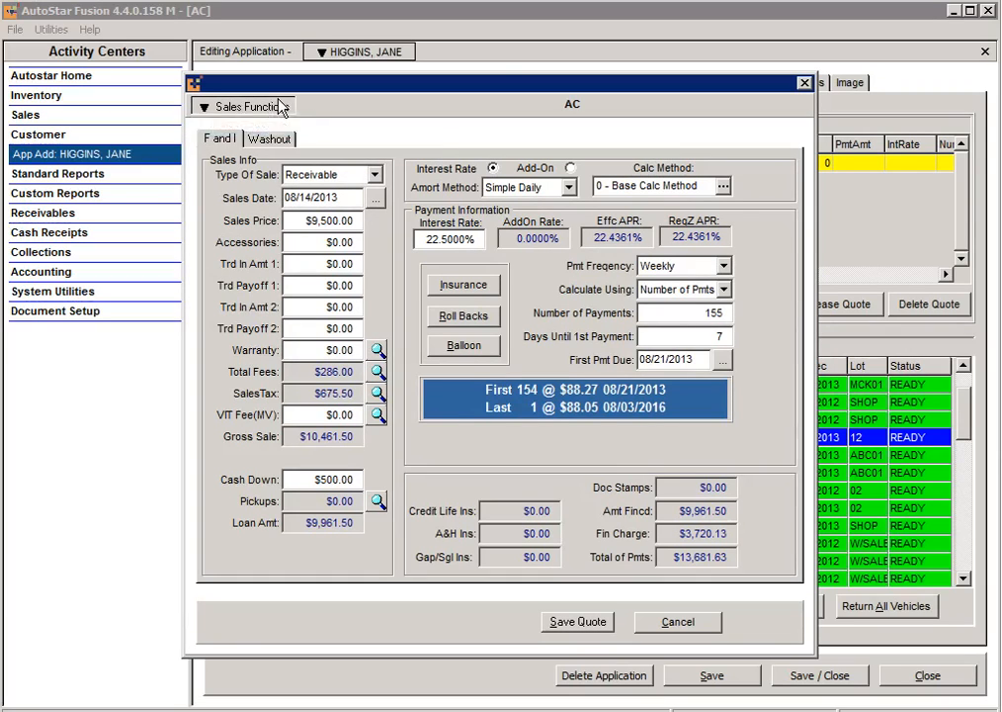
pyautogui.click(575, 625)
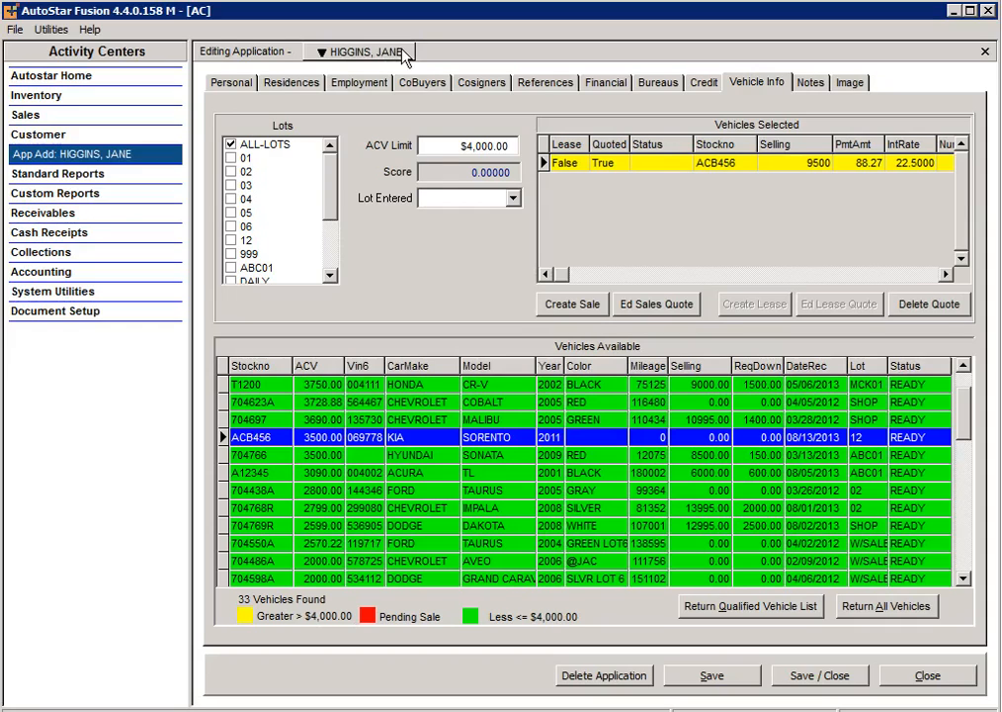
# Step: Open and close the customer's application actions list while the application saves
pyautogui.click(405, 60)
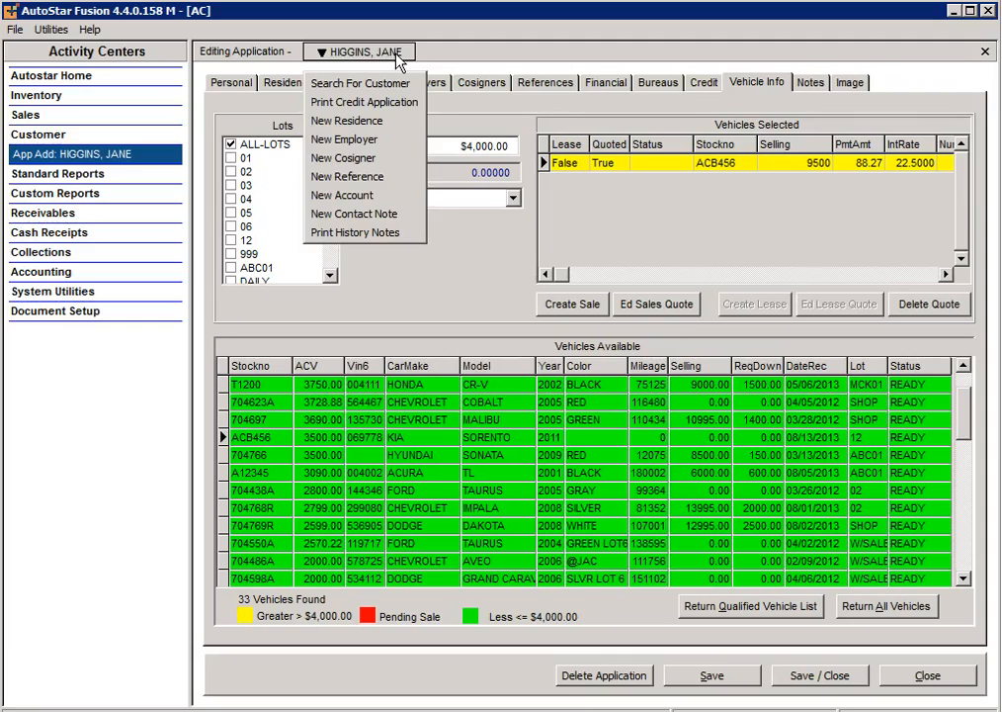
pyautogui.click(573, 307)
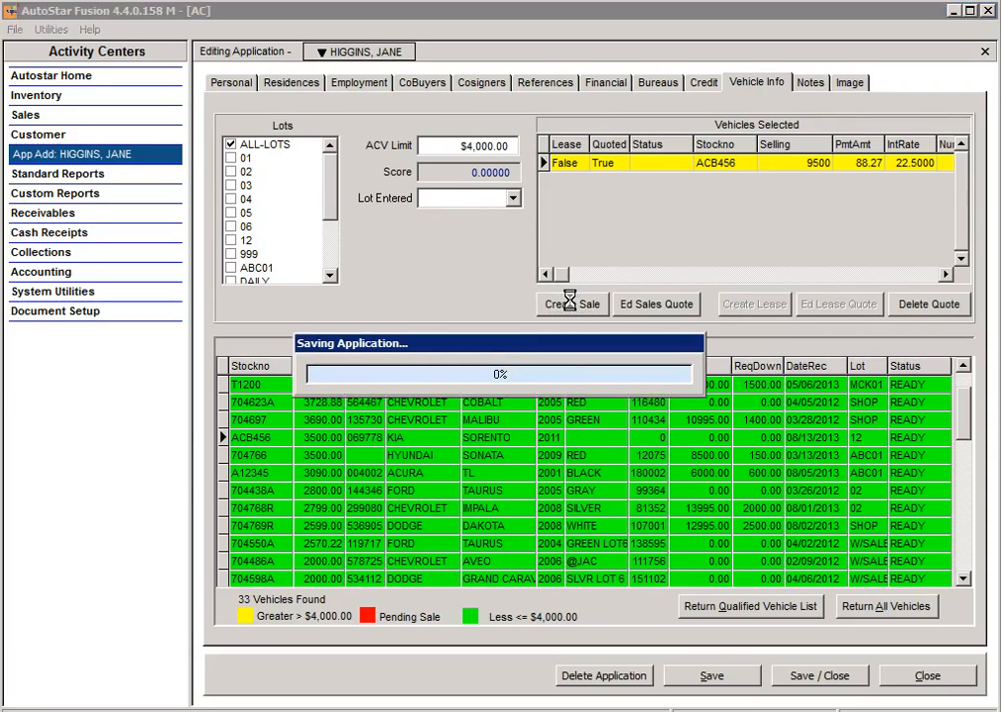